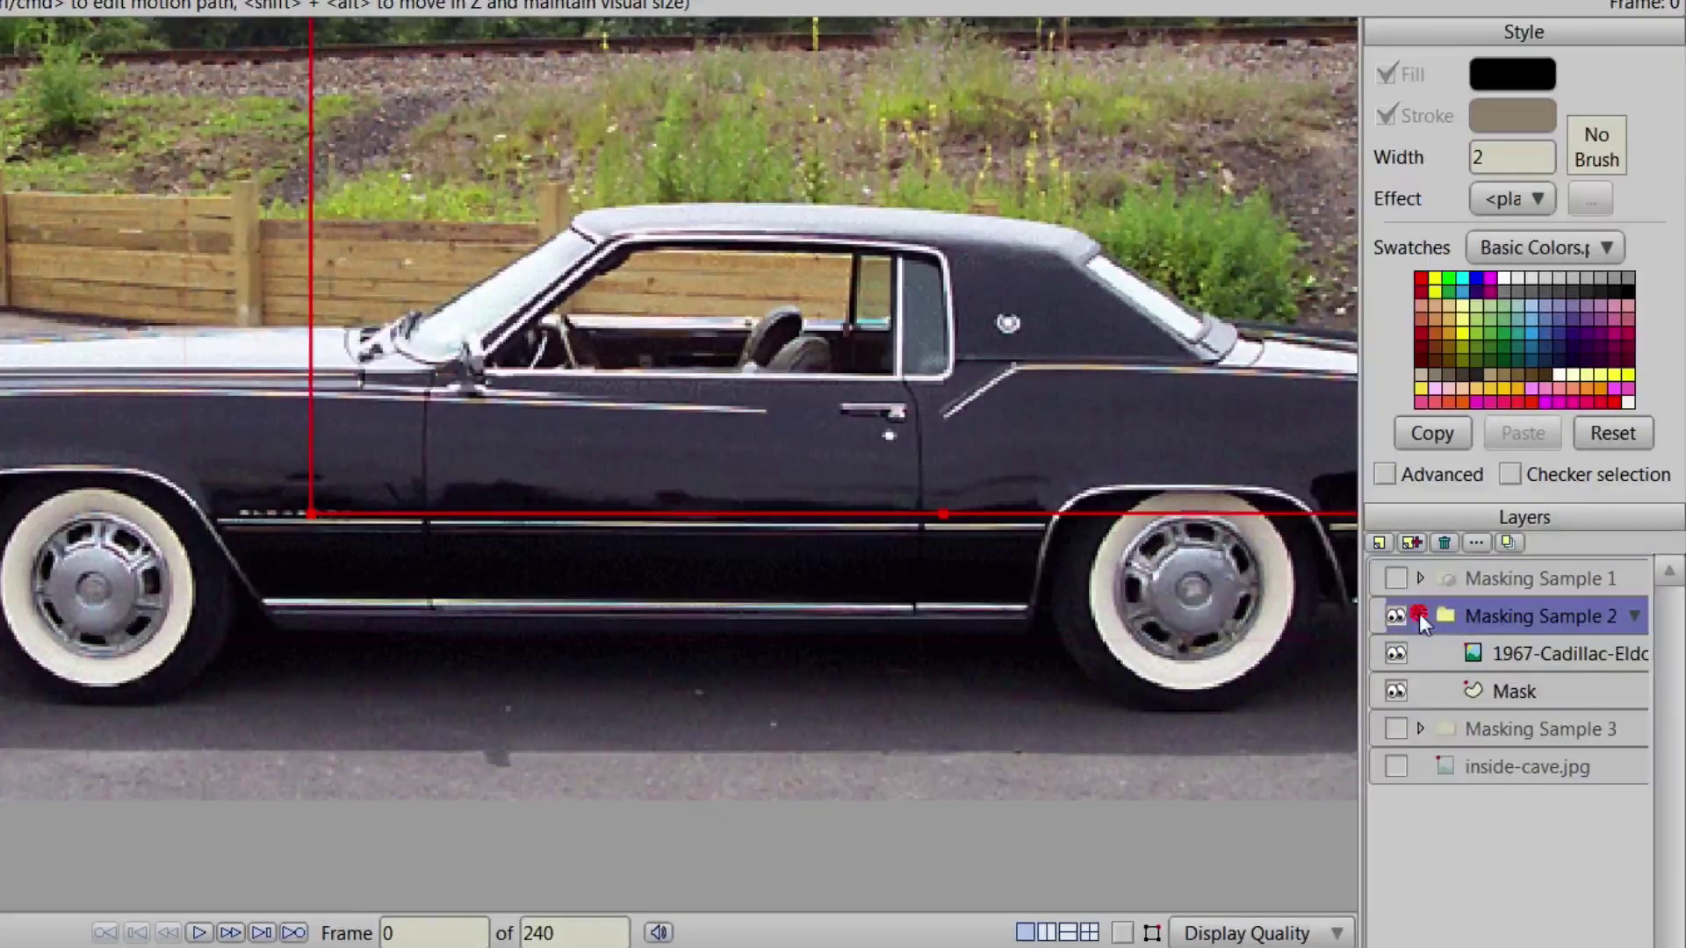
Select the Mask layer in the Masking Sample 2 group and activate the Add Point tool with Sharp corners enabled.
scroll(971, 640, "down", 4)
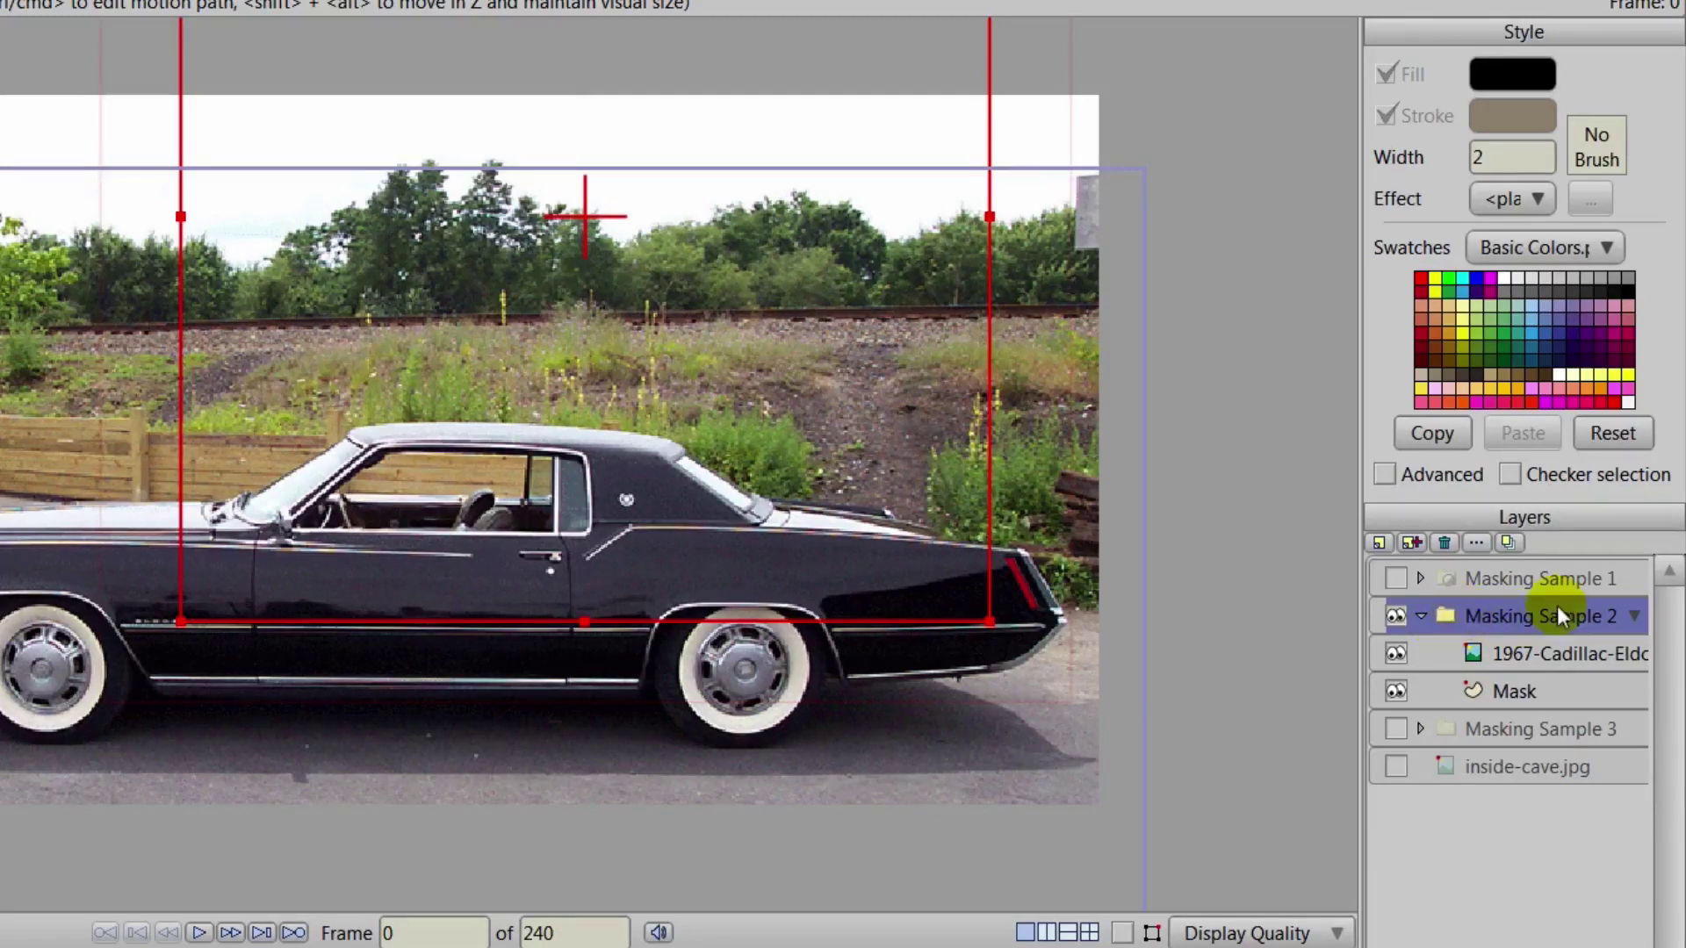
left_click(1519, 652)
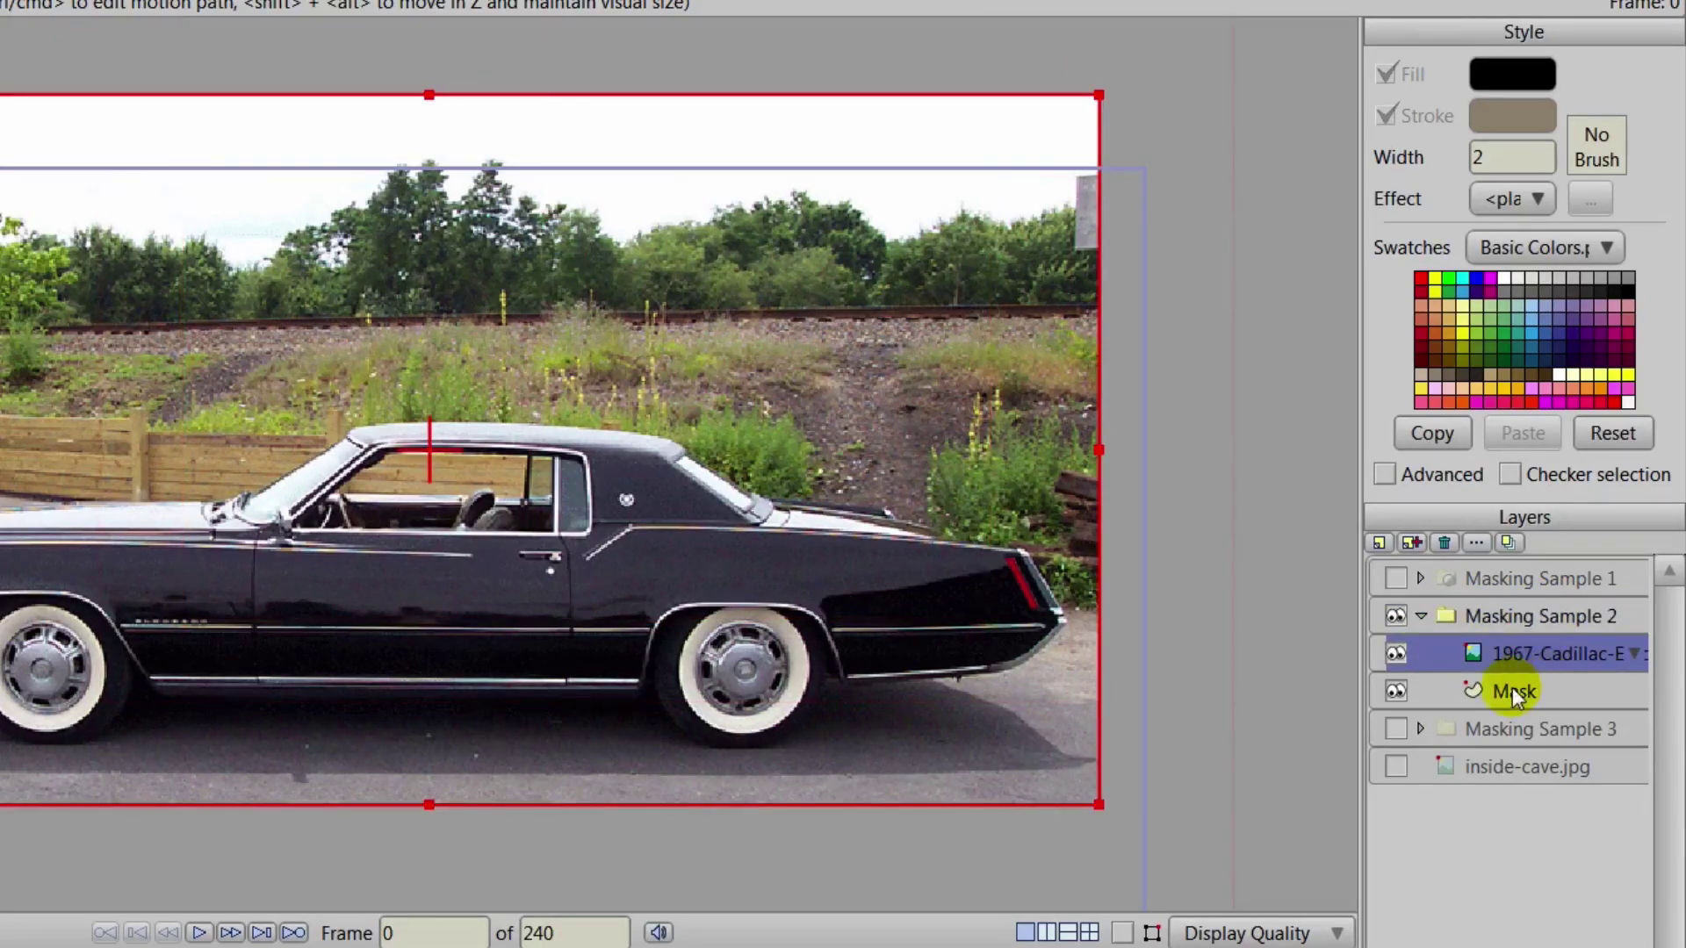
left_click(1512, 689)
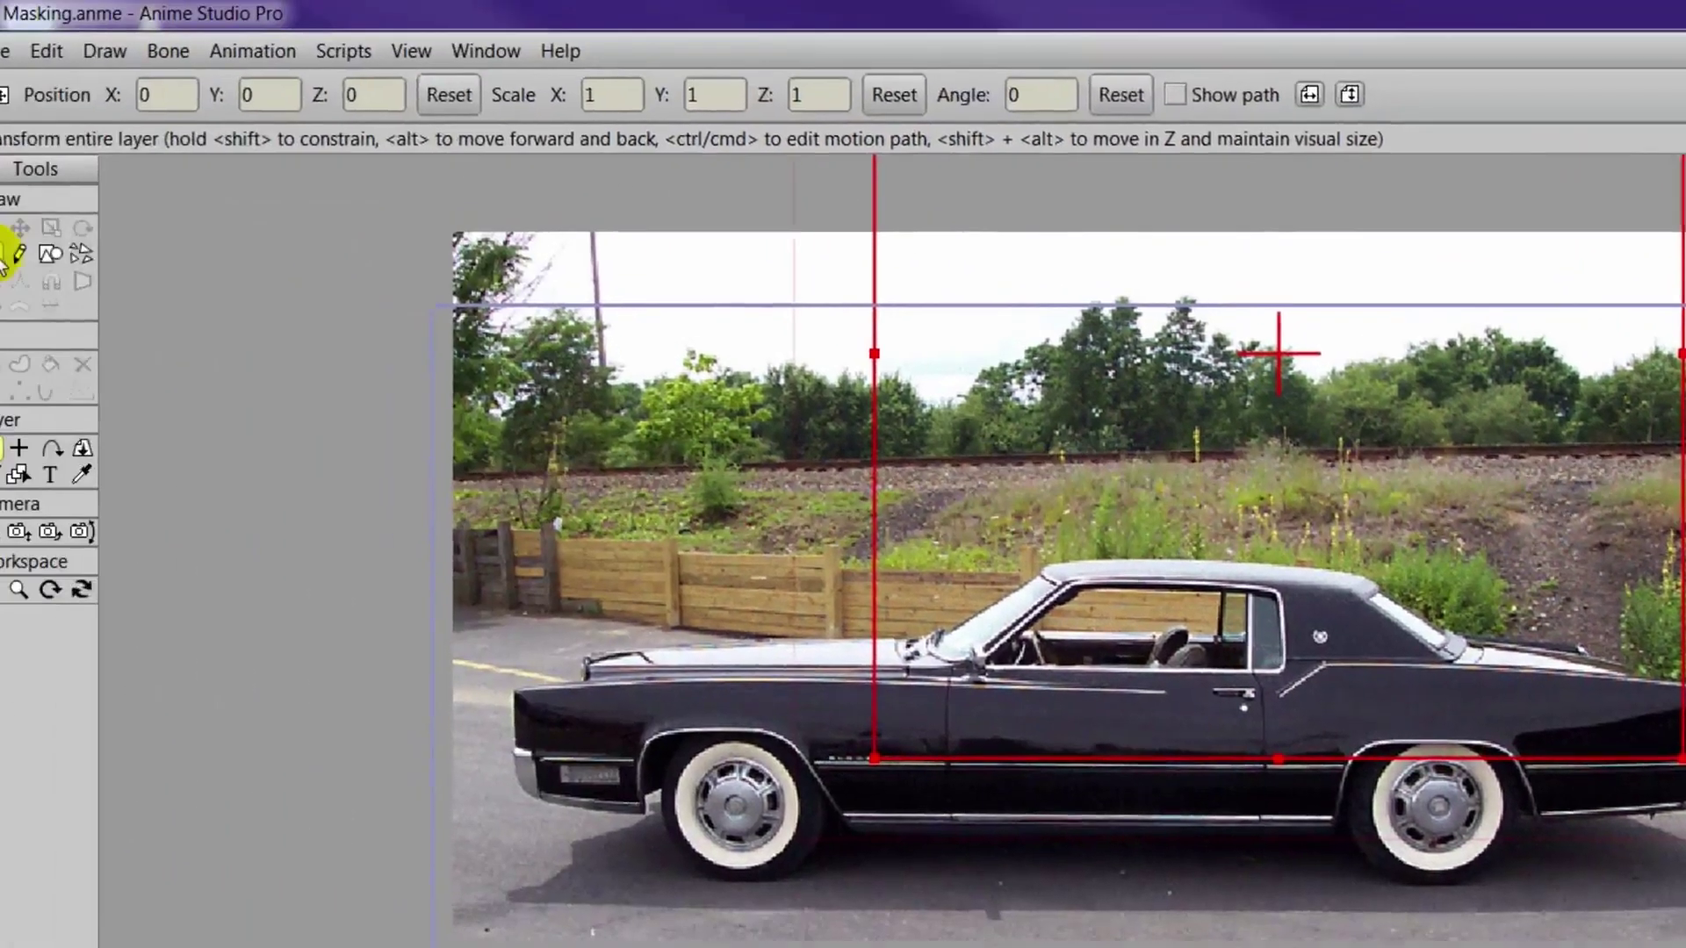
key("a")
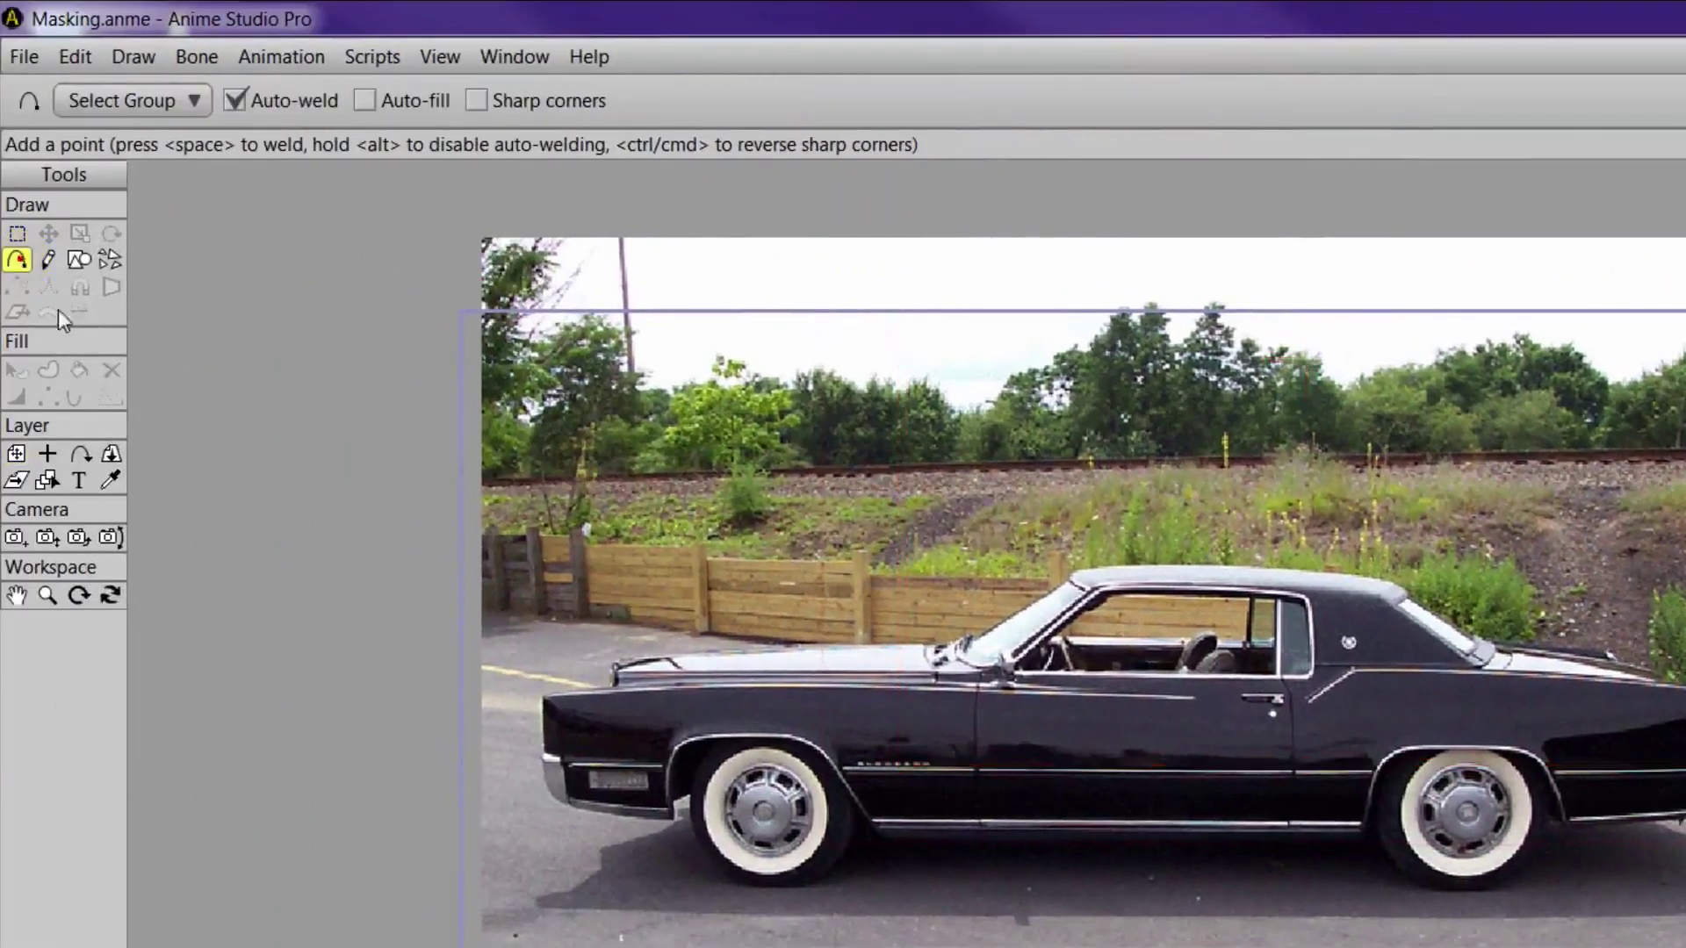
left_click_drag(585, 766, 796, 634)
scroll(799, 640, "up", 2)
left_click(478, 100)
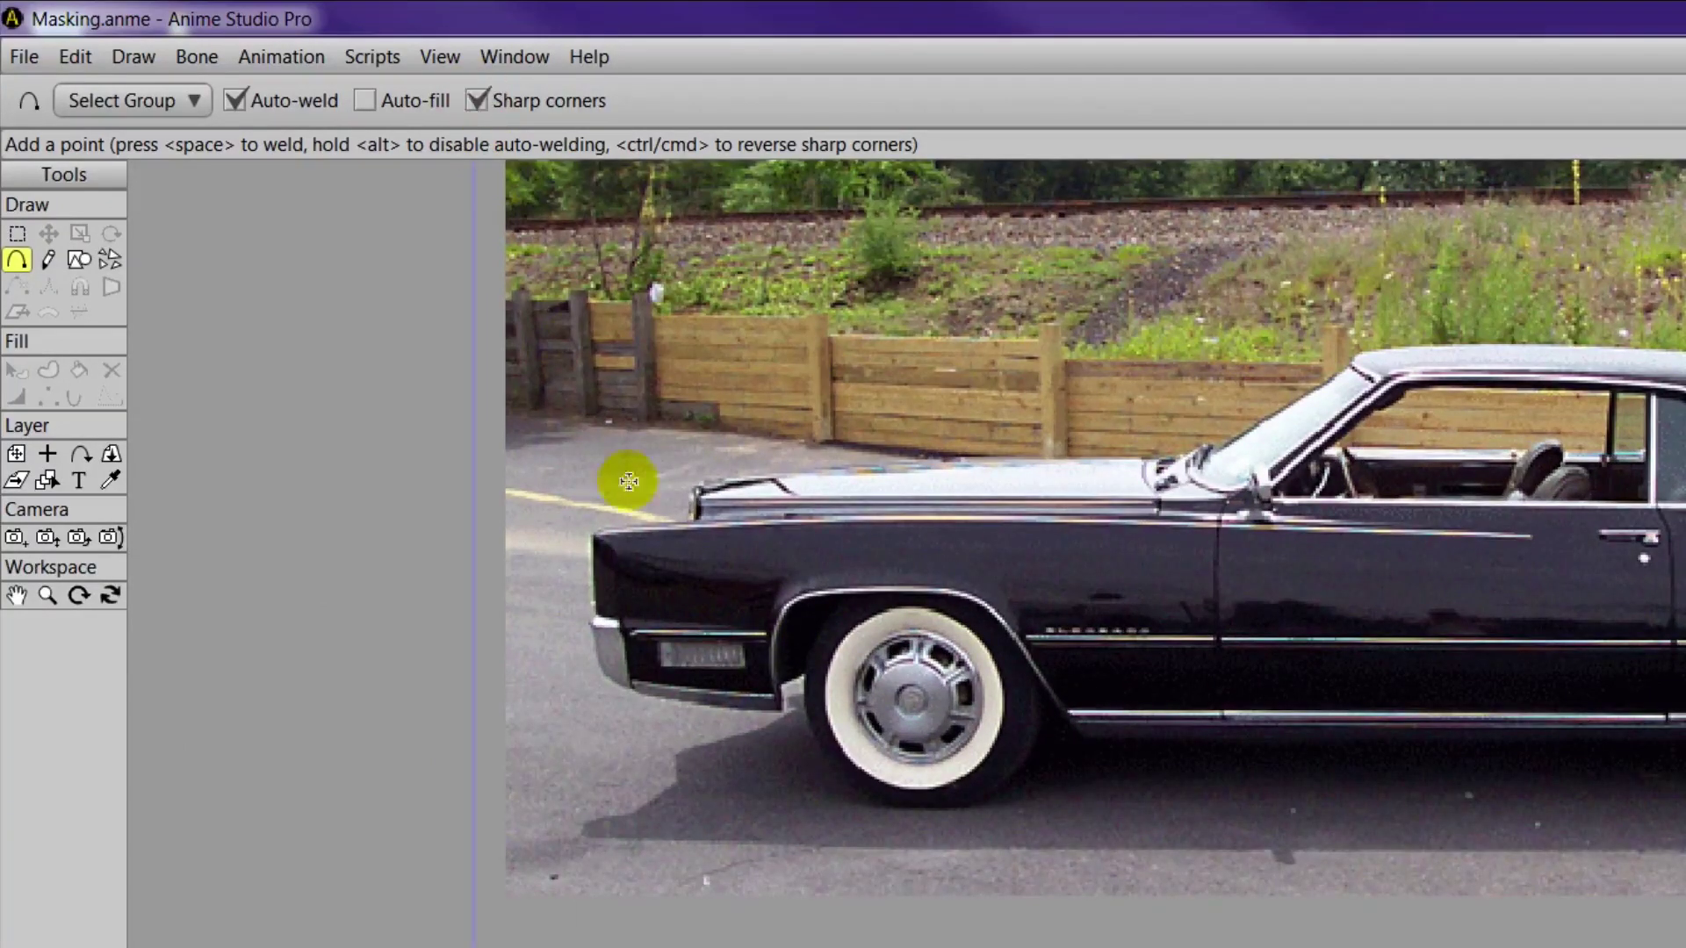
Start the mask outline at the upper front corner of the car's fender and turn on the display of construction curves.
scroll(670, 535, "up", 2)
left_click_drag(892, 559, 937, 553)
scroll(937, 559, "up", 3)
left_click_drag(780, 534, 1102, 534)
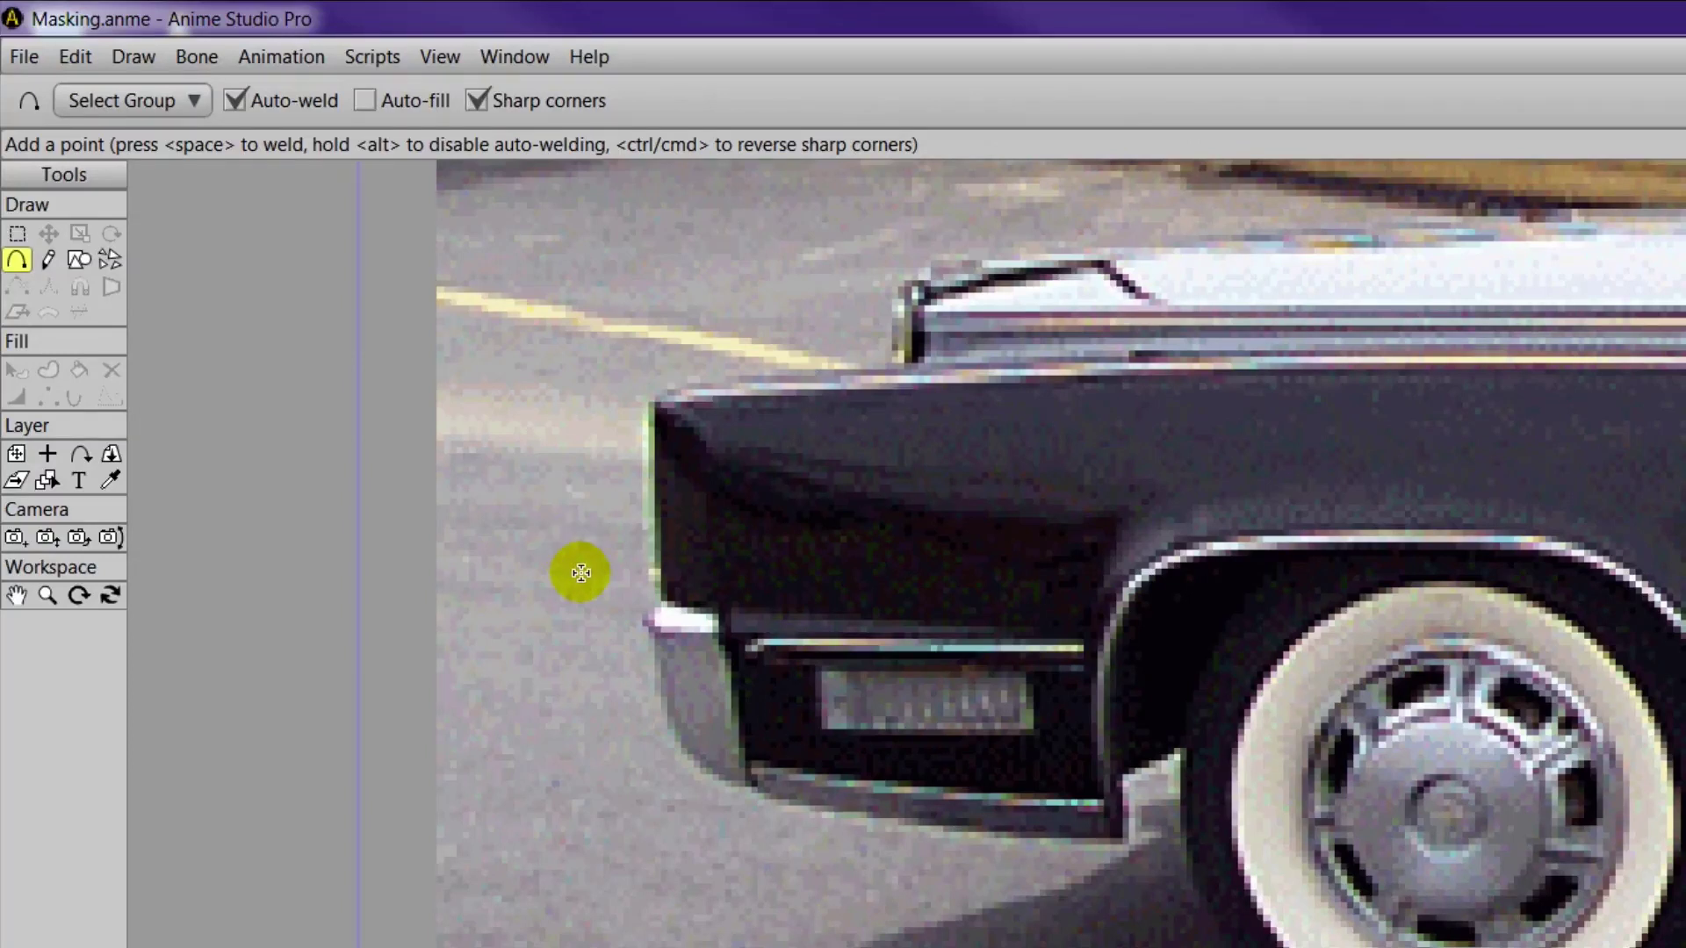
left_click_drag(582, 573, 644, 392)
key("ctrl+z")
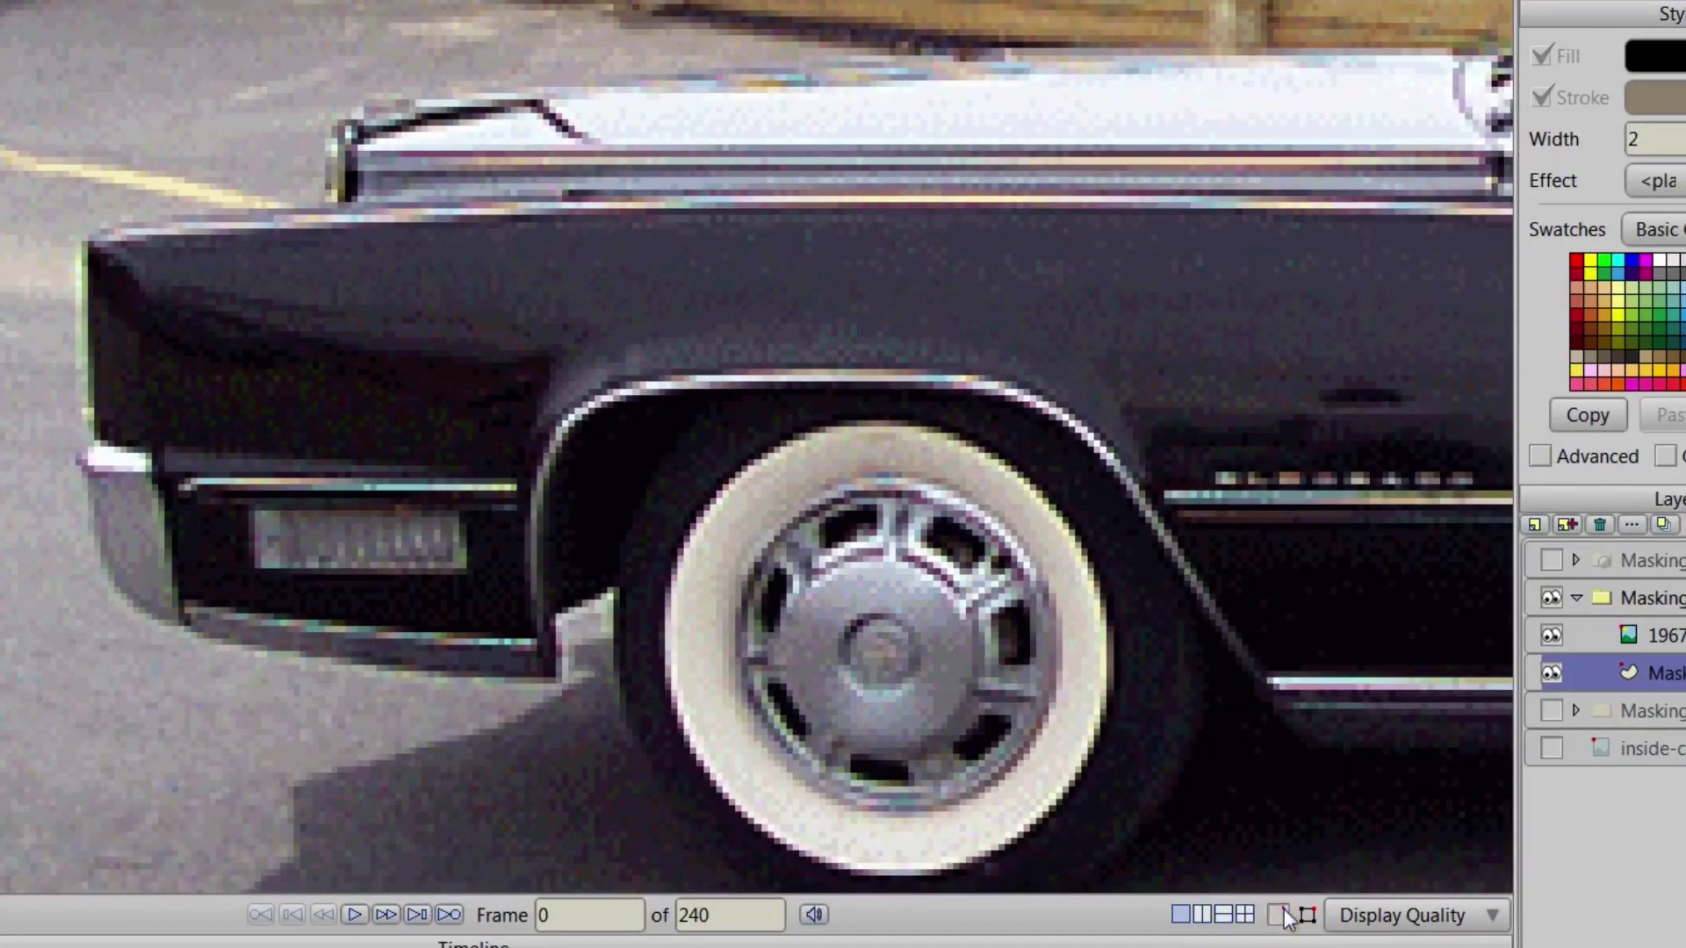
left_click(1279, 914)
Trace the mask outline down the car's front edge, around the bumper and along its underside to the front wheel well.
left_click(74, 449)
left_click(77, 460)
left_click(86, 482)
left_click(94, 552)
left_click(144, 620)
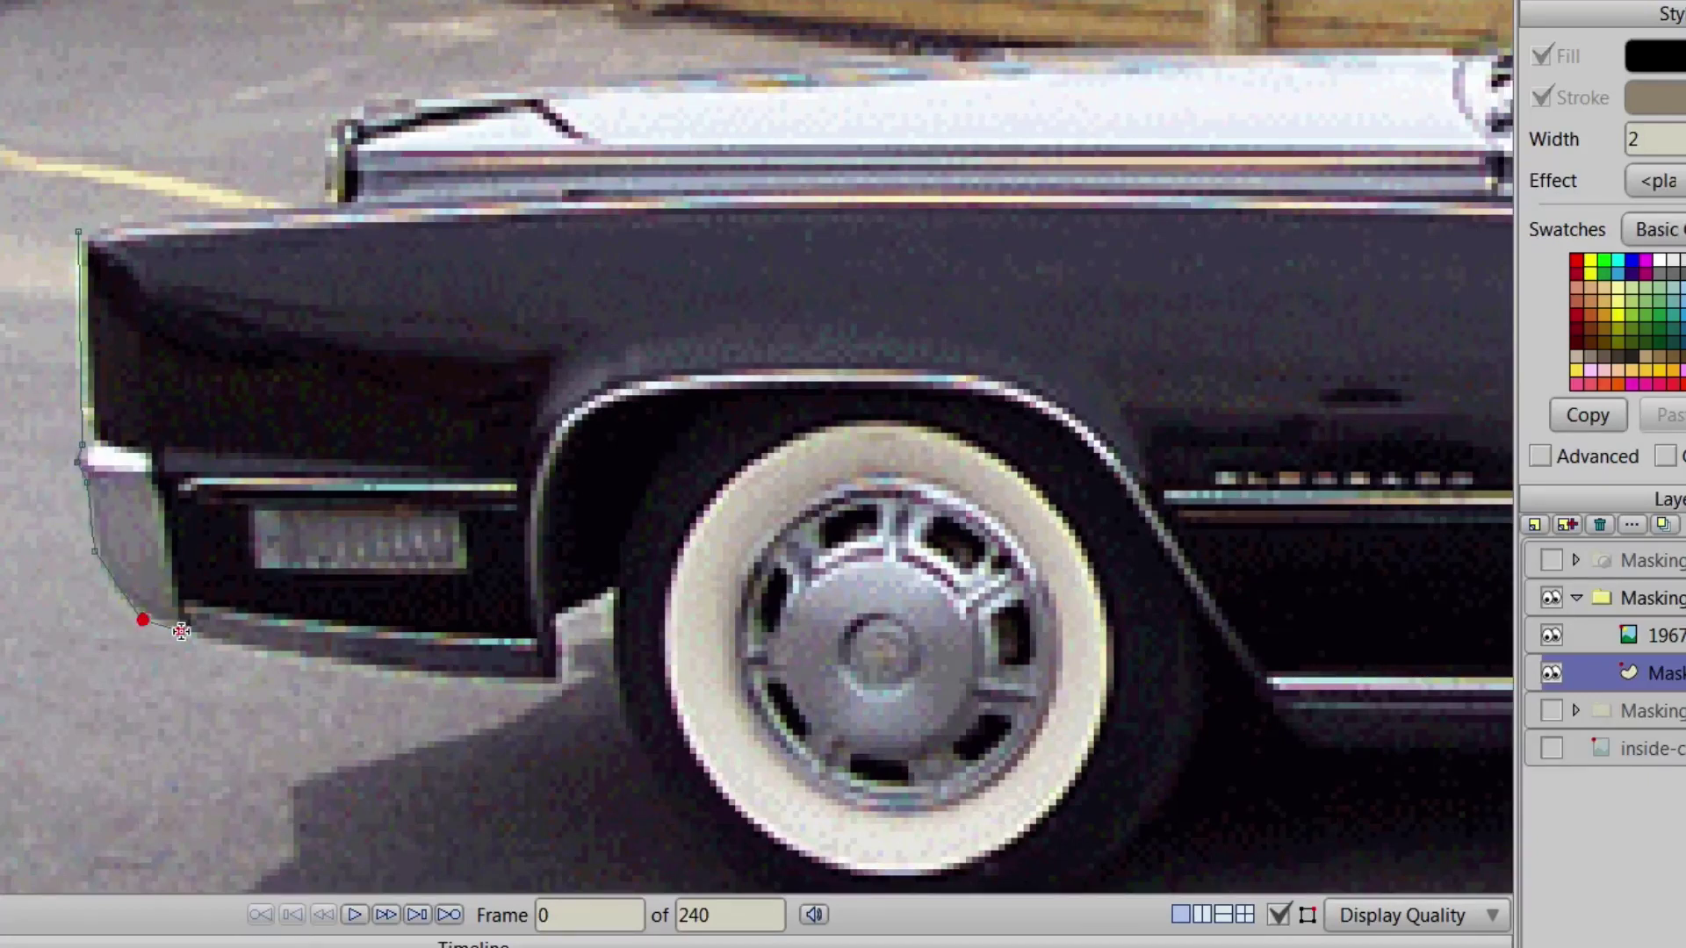
left_click(187, 627)
left_click(216, 644)
left_click(457, 678)
left_click(556, 685)
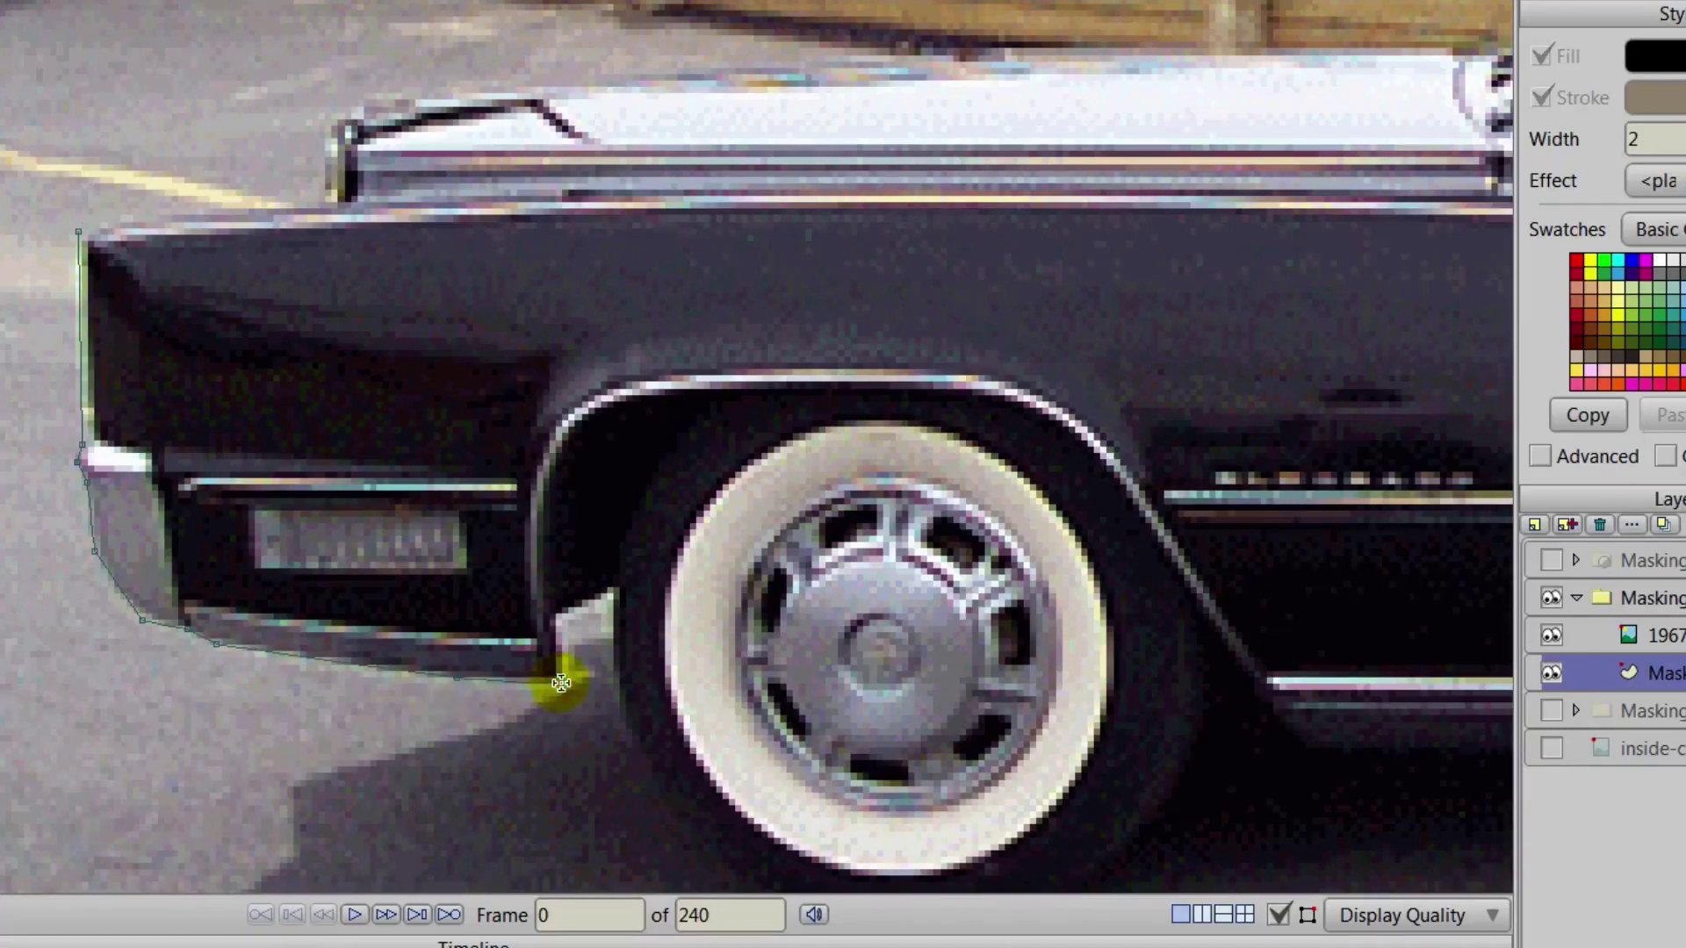
Continue the mask outline around the front tire and into the wheel well up to the start of the sill.
left_click(614, 590)
left_click_drag(725, 649, 512, 270)
left_click(404, 195)
left_click(406, 314)
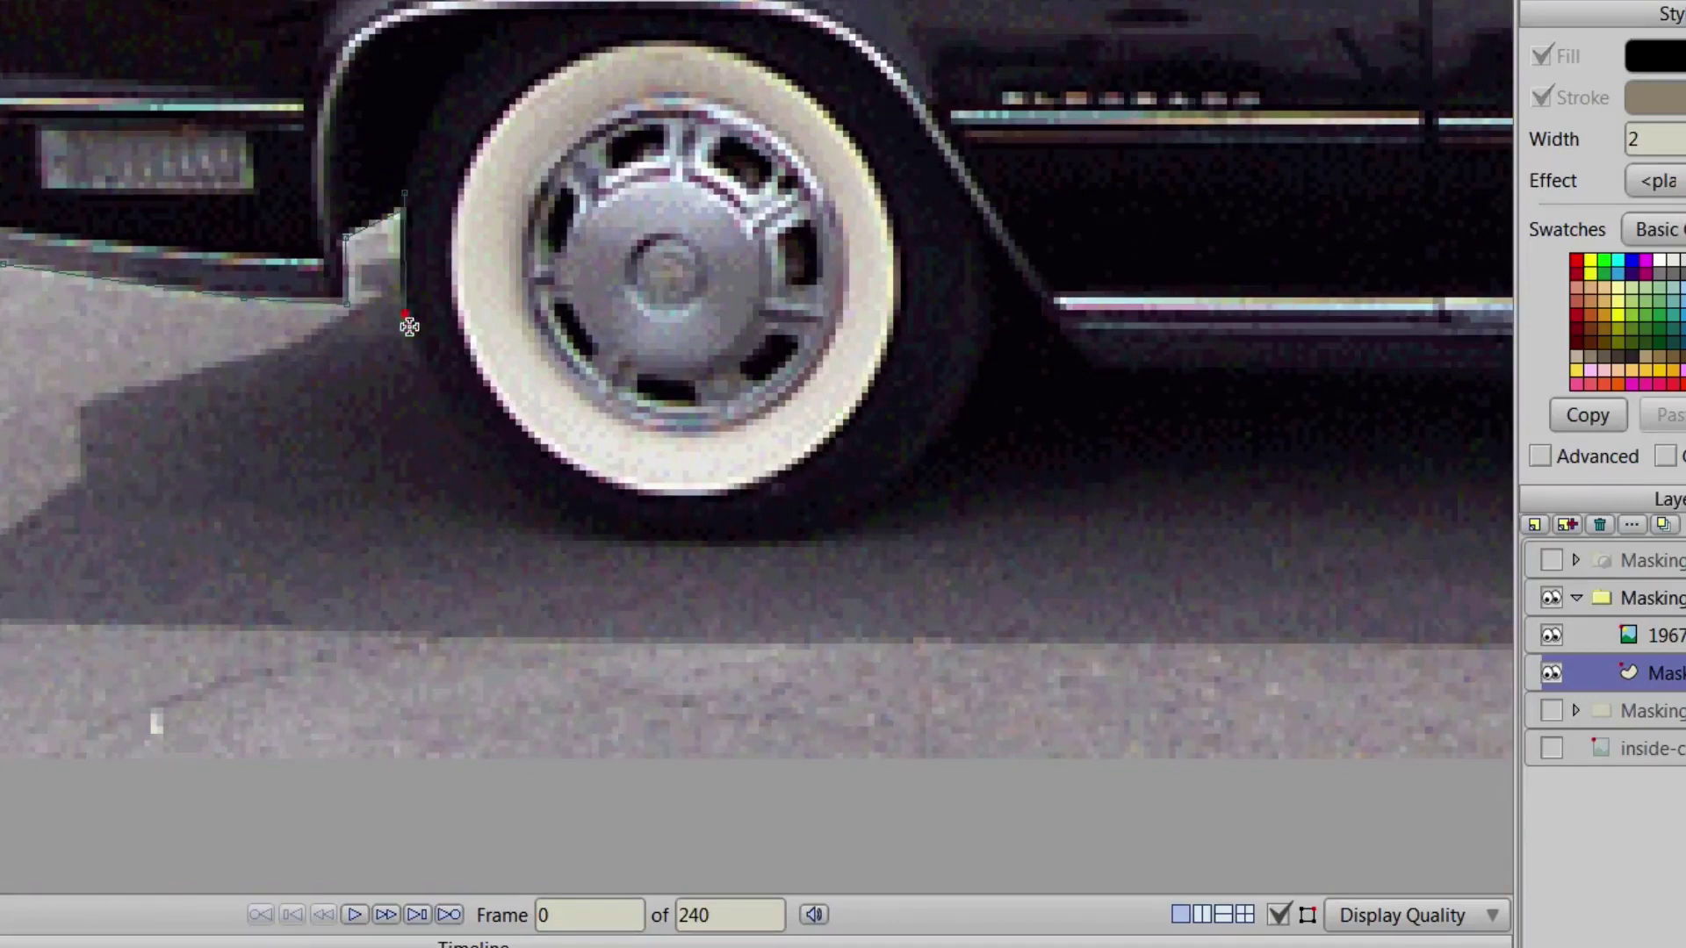
left_click(465, 431)
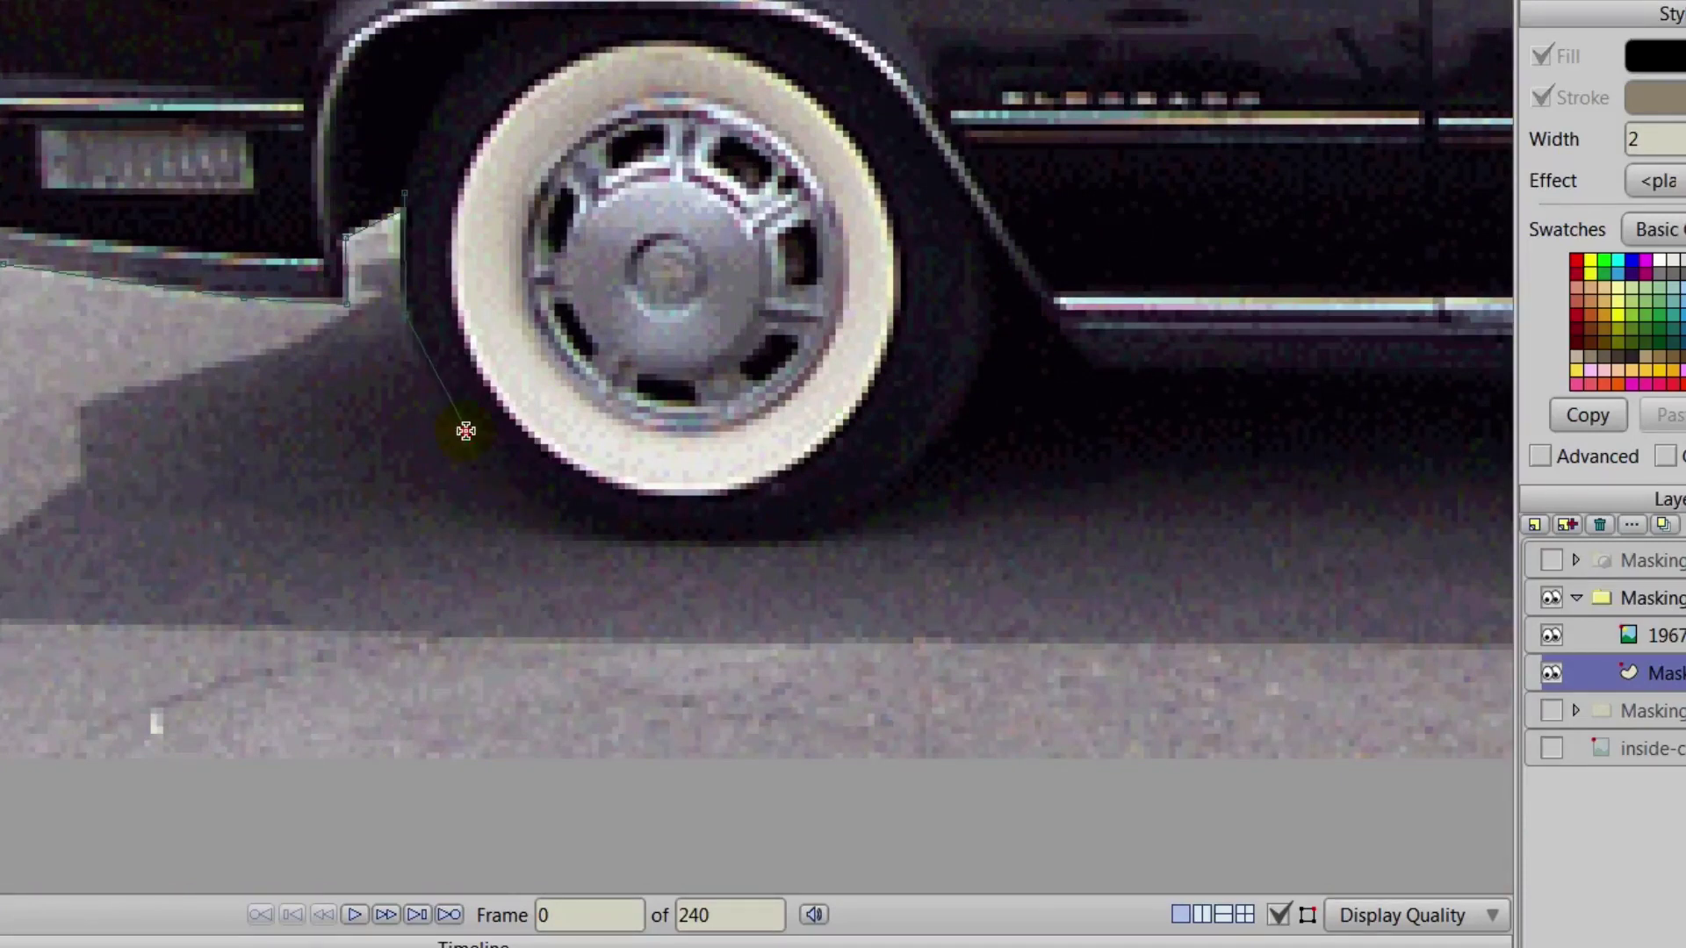
left_click(601, 537)
left_click(788, 541)
left_click(894, 481)
left_click(941, 415)
left_click(967, 385)
left_click(999, 300)
left_click(1050, 318)
Extend the mask outline straight along the sill beneath the doors and up into the rear wheel arch.
left_click_drag(1172, 470, 87, 516)
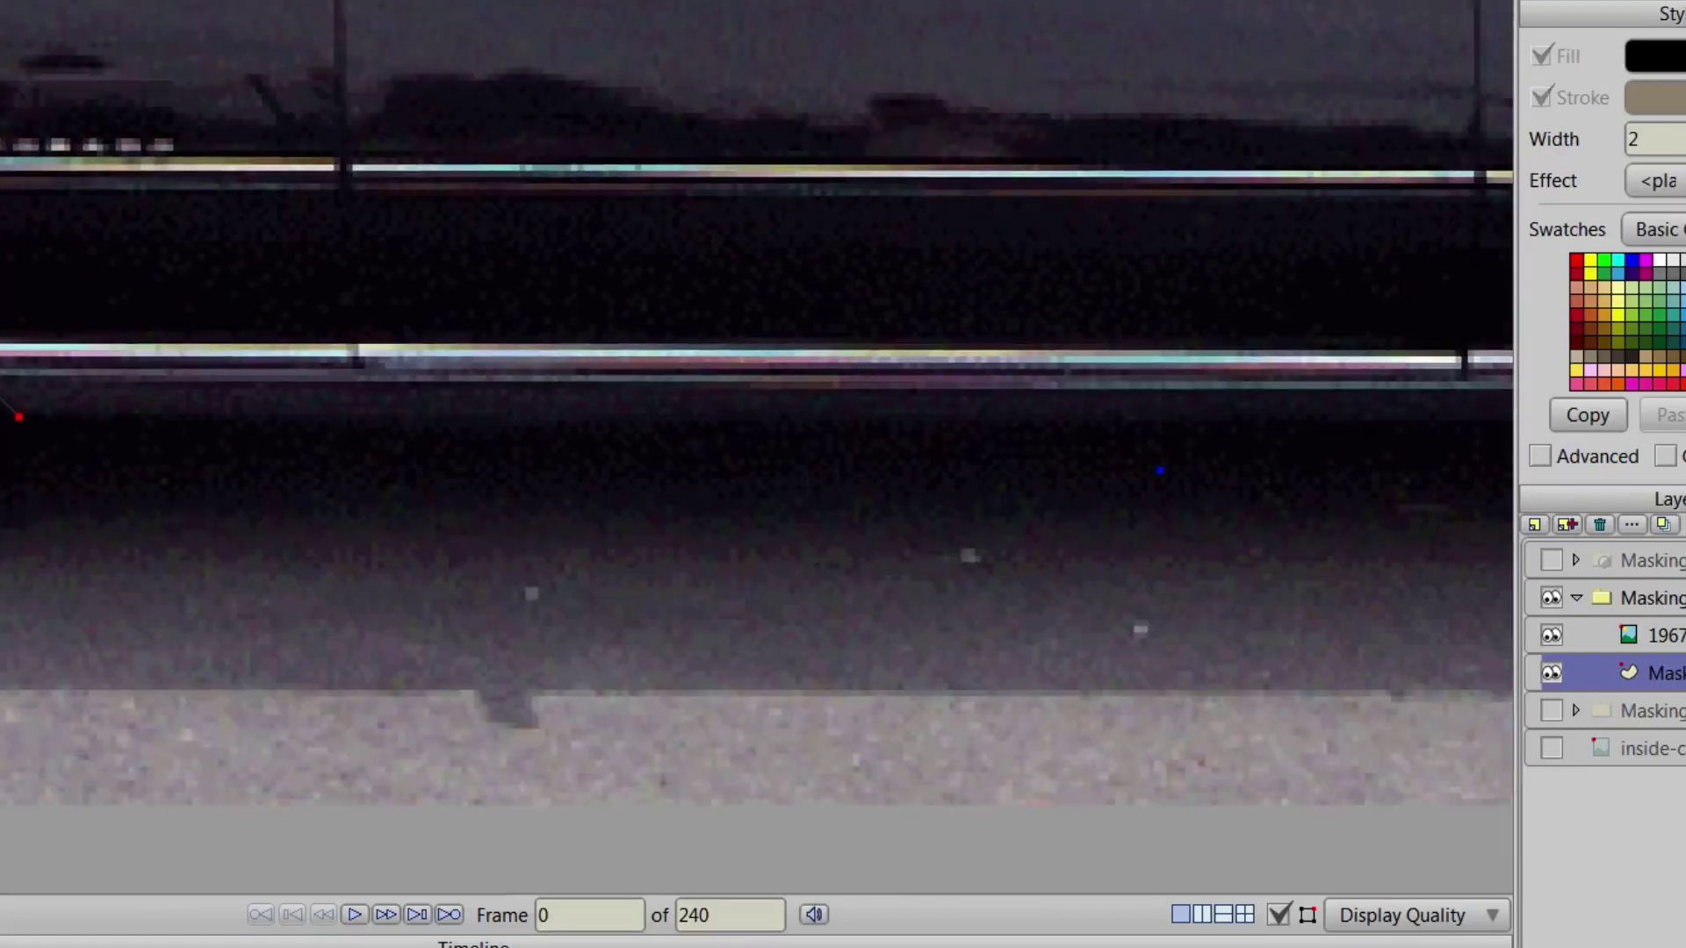
scroll(88, 429, "down", 2)
left_click_drag(509, 535, 181, 472)
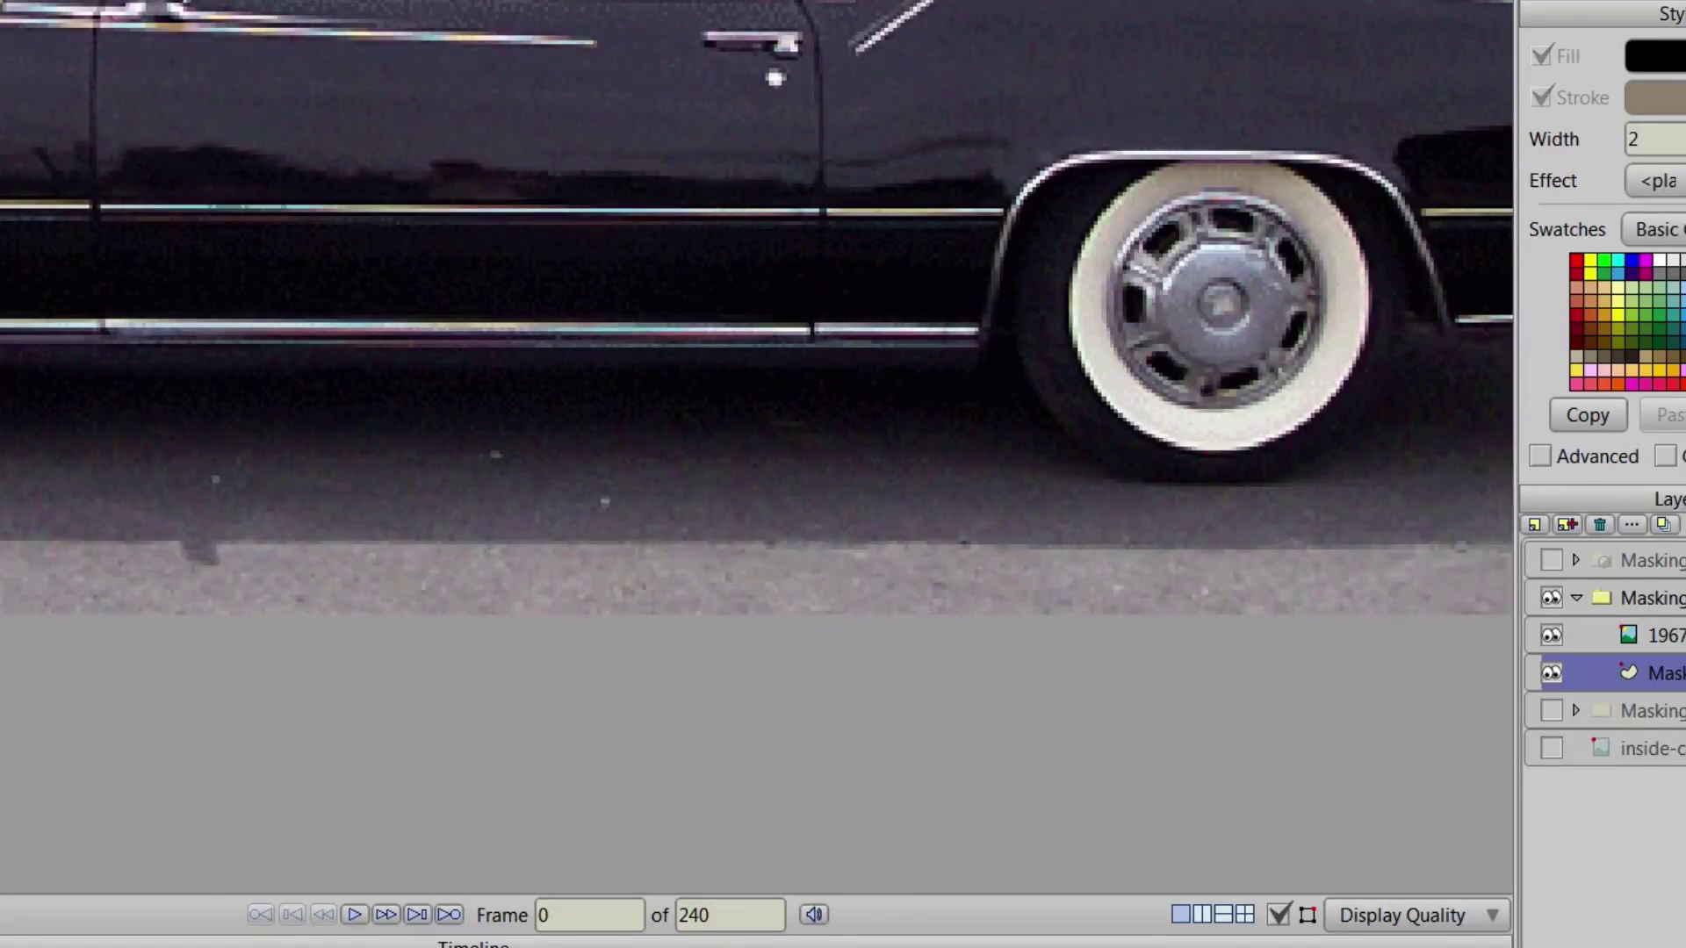
left_click(982, 366)
left_click(995, 311)
left_click(1000, 297)
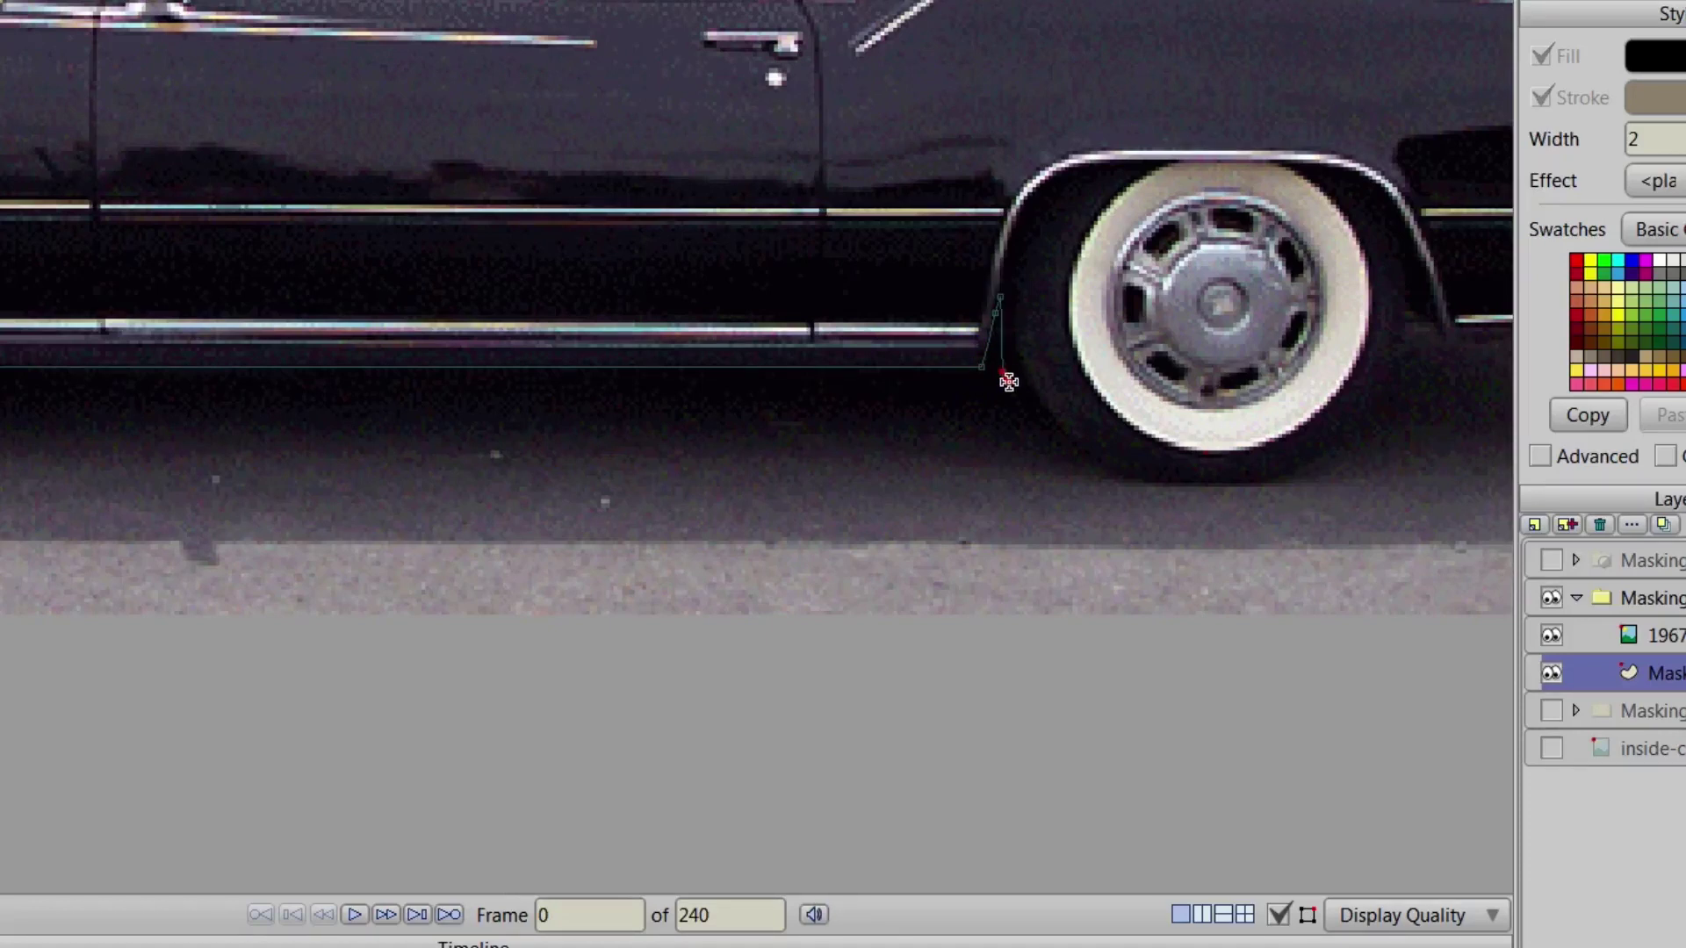
Trace the mask outline around the rear tire and back up into the wheel arch behind it.
left_click(1075, 444)
left_click(1155, 481)
left_click(1264, 484)
left_click_drag(1270, 498, 594, 594)
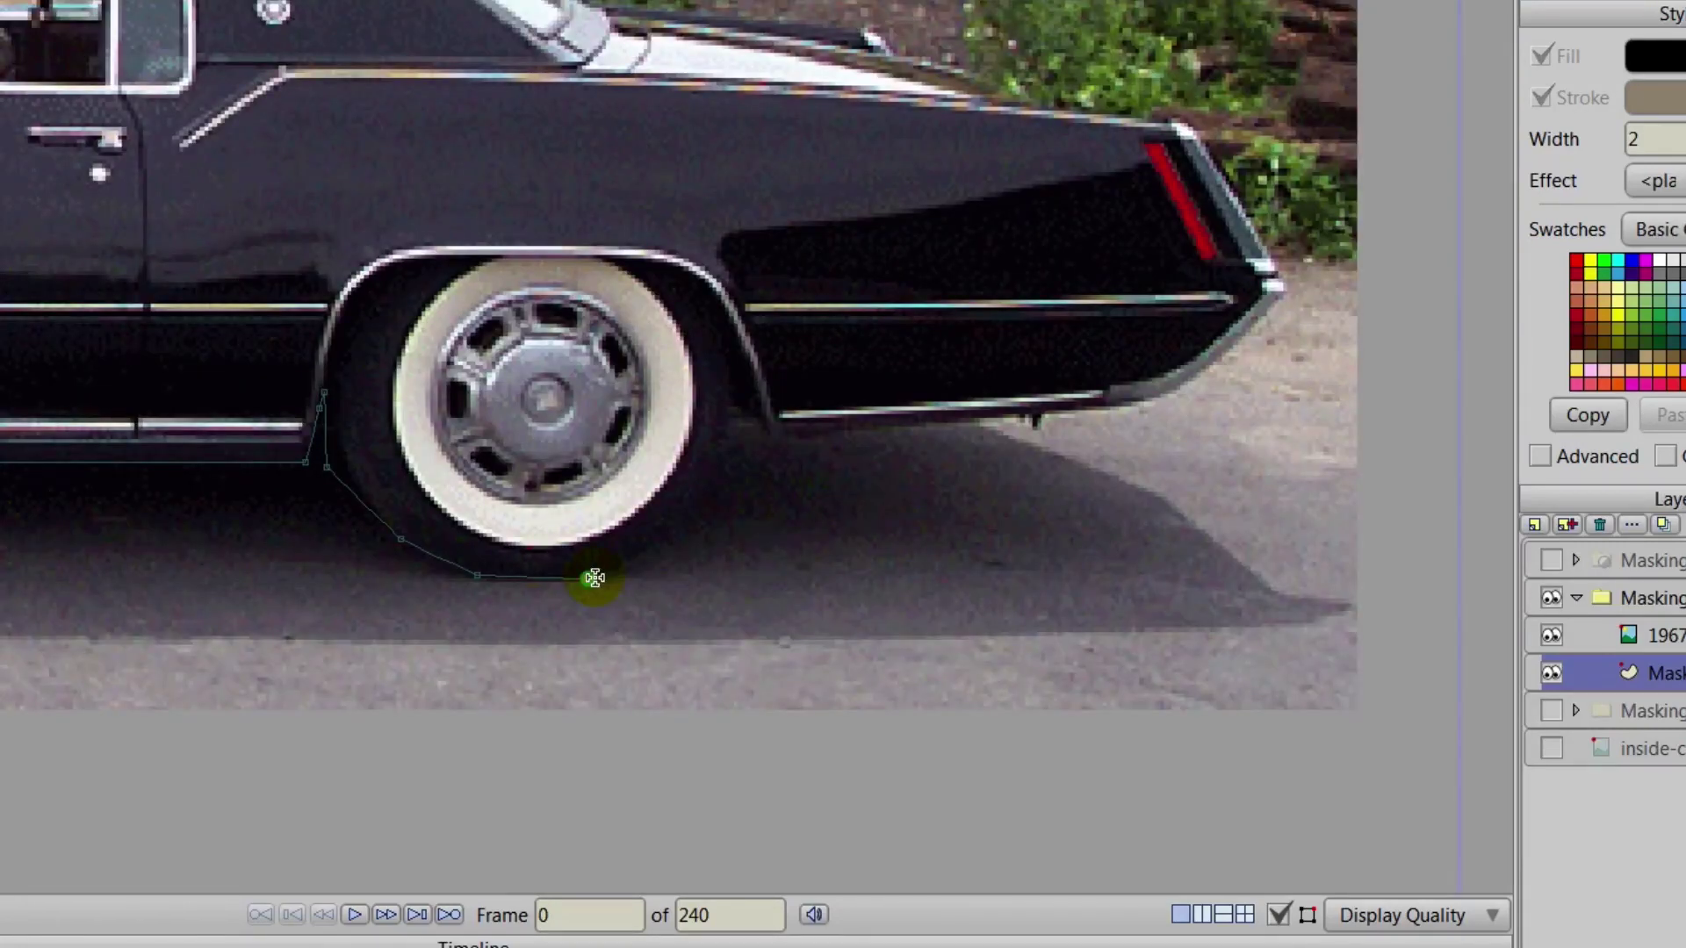
left_click(680, 529)
left_click(717, 439)
left_click(723, 389)
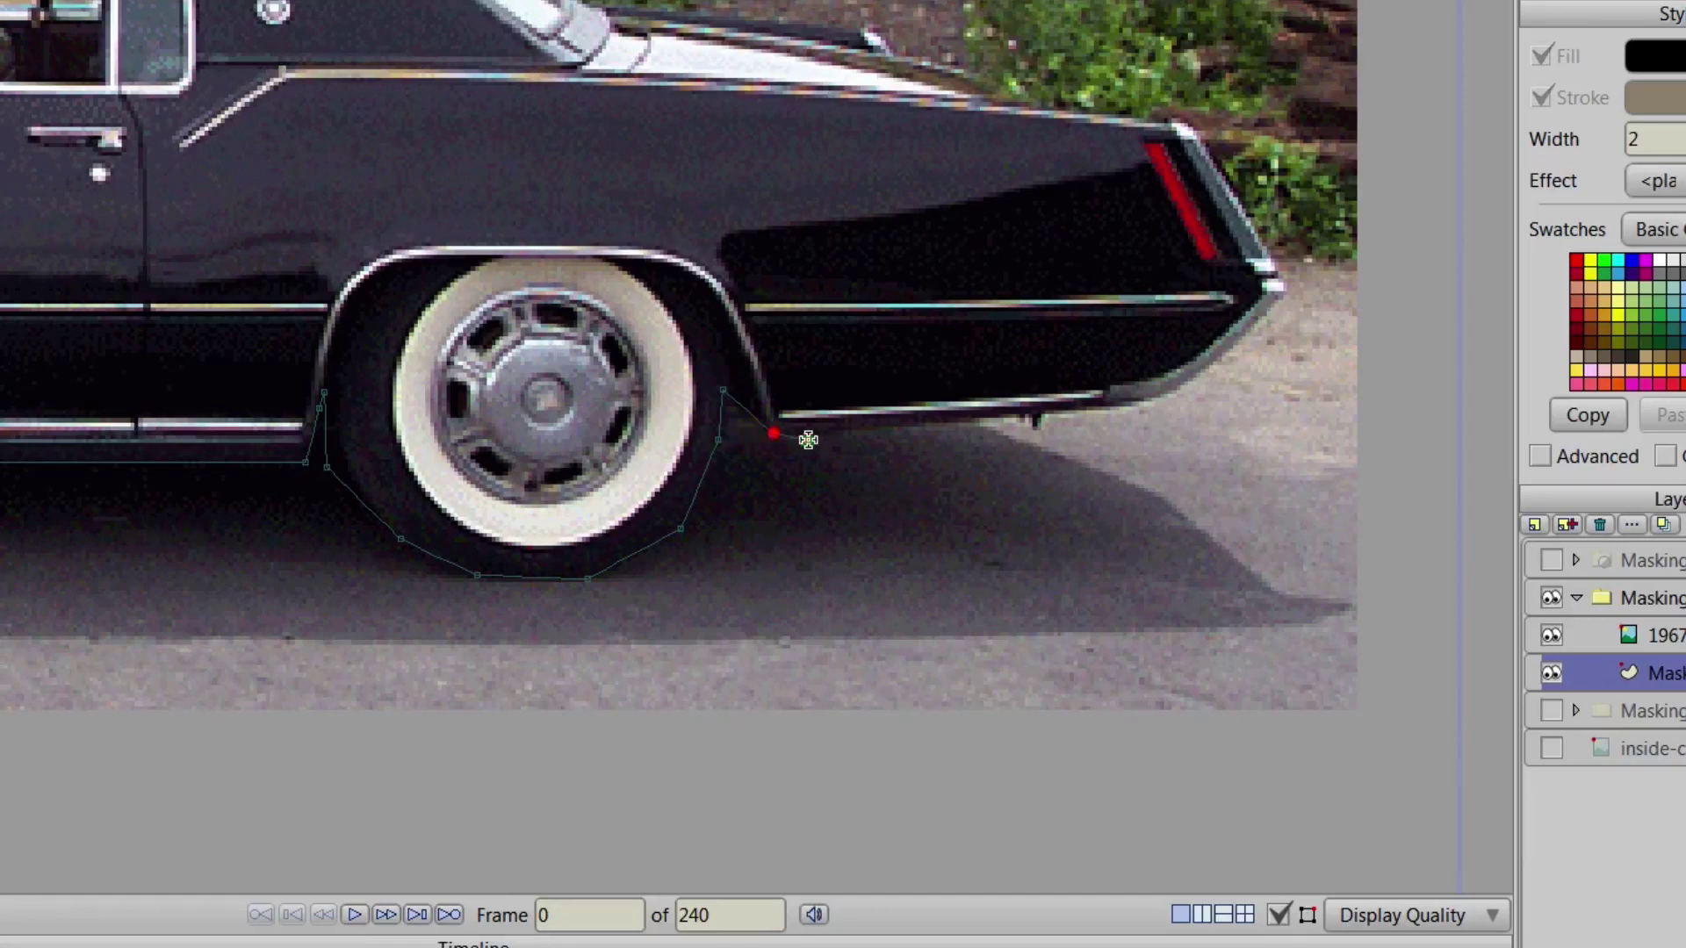
Continue the mask outline under the rear quarter, around the rear bumper and up to the top of the taillight.
left_click(807, 440)
left_click(1037, 421)
left_click(1156, 404)
left_click(1228, 368)
left_click_drag(1243, 357, 1248, 335)
left_click(1284, 287)
left_click(1189, 130)
Trace the mask outline from the upper tail corner along the trunk edge toward the rear window.
left_click_drag(1122, 231, 967, 517)
scroll(1083, 515, "up", 4)
left_click_drag(1262, 534, 871, 415)
scroll(871, 415, "down", 1)
left_click(1073, 414)
left_click(1068, 407)
left_click(798, 372)
left_click(695, 320)
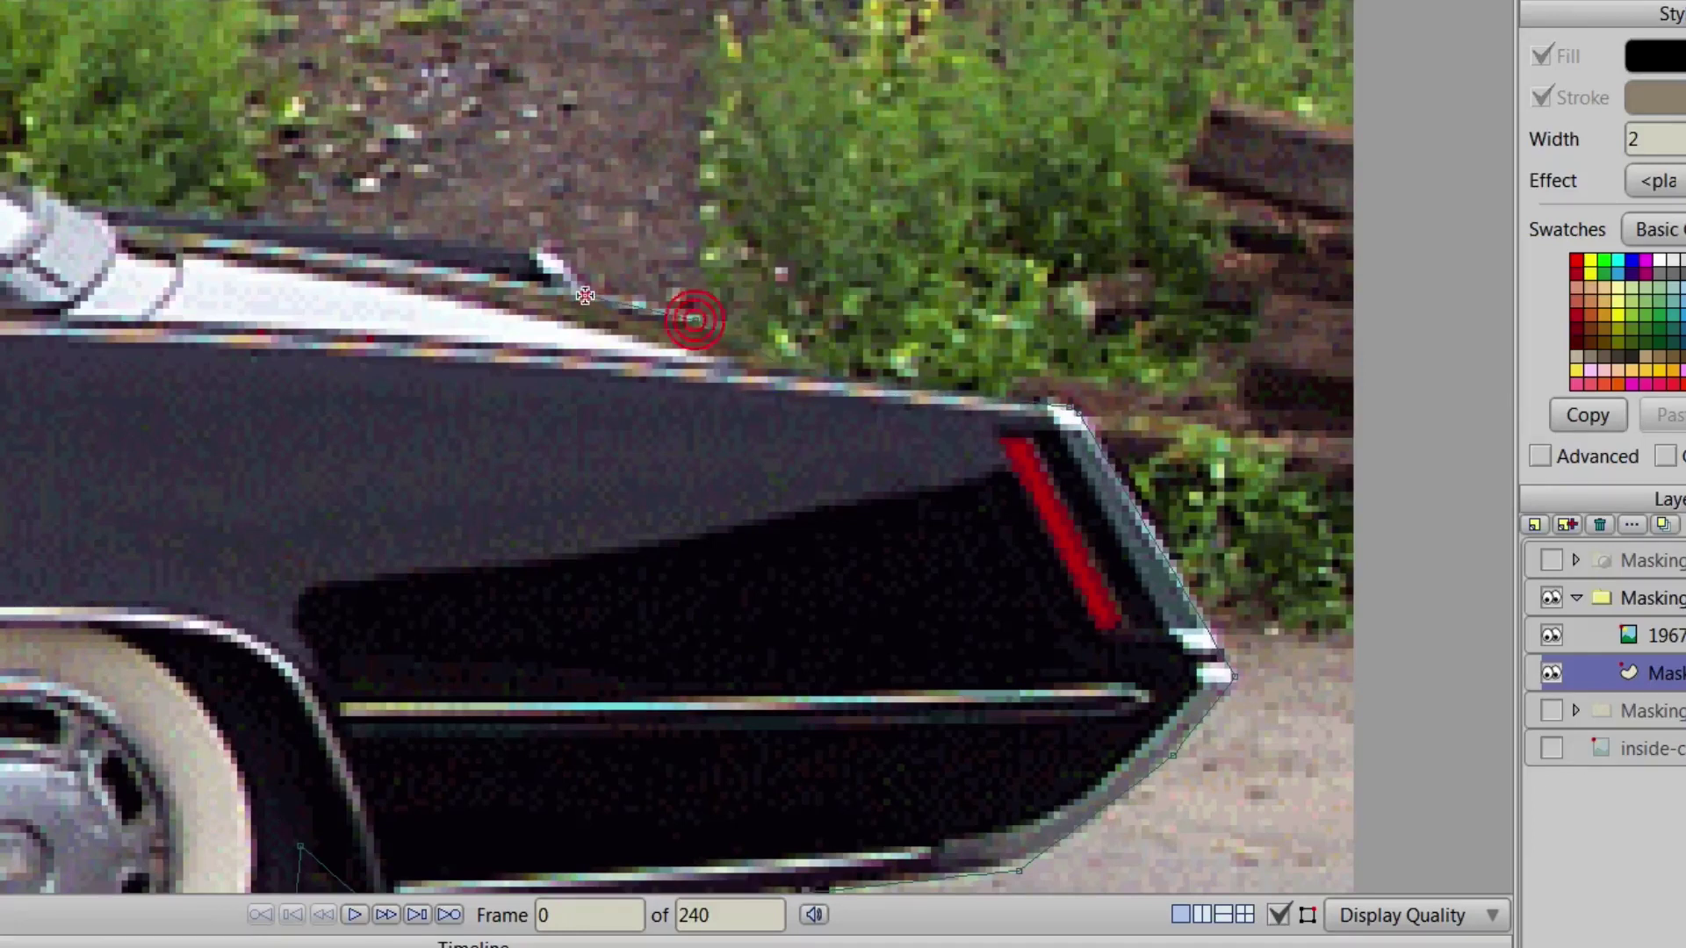
left_click(542, 246)
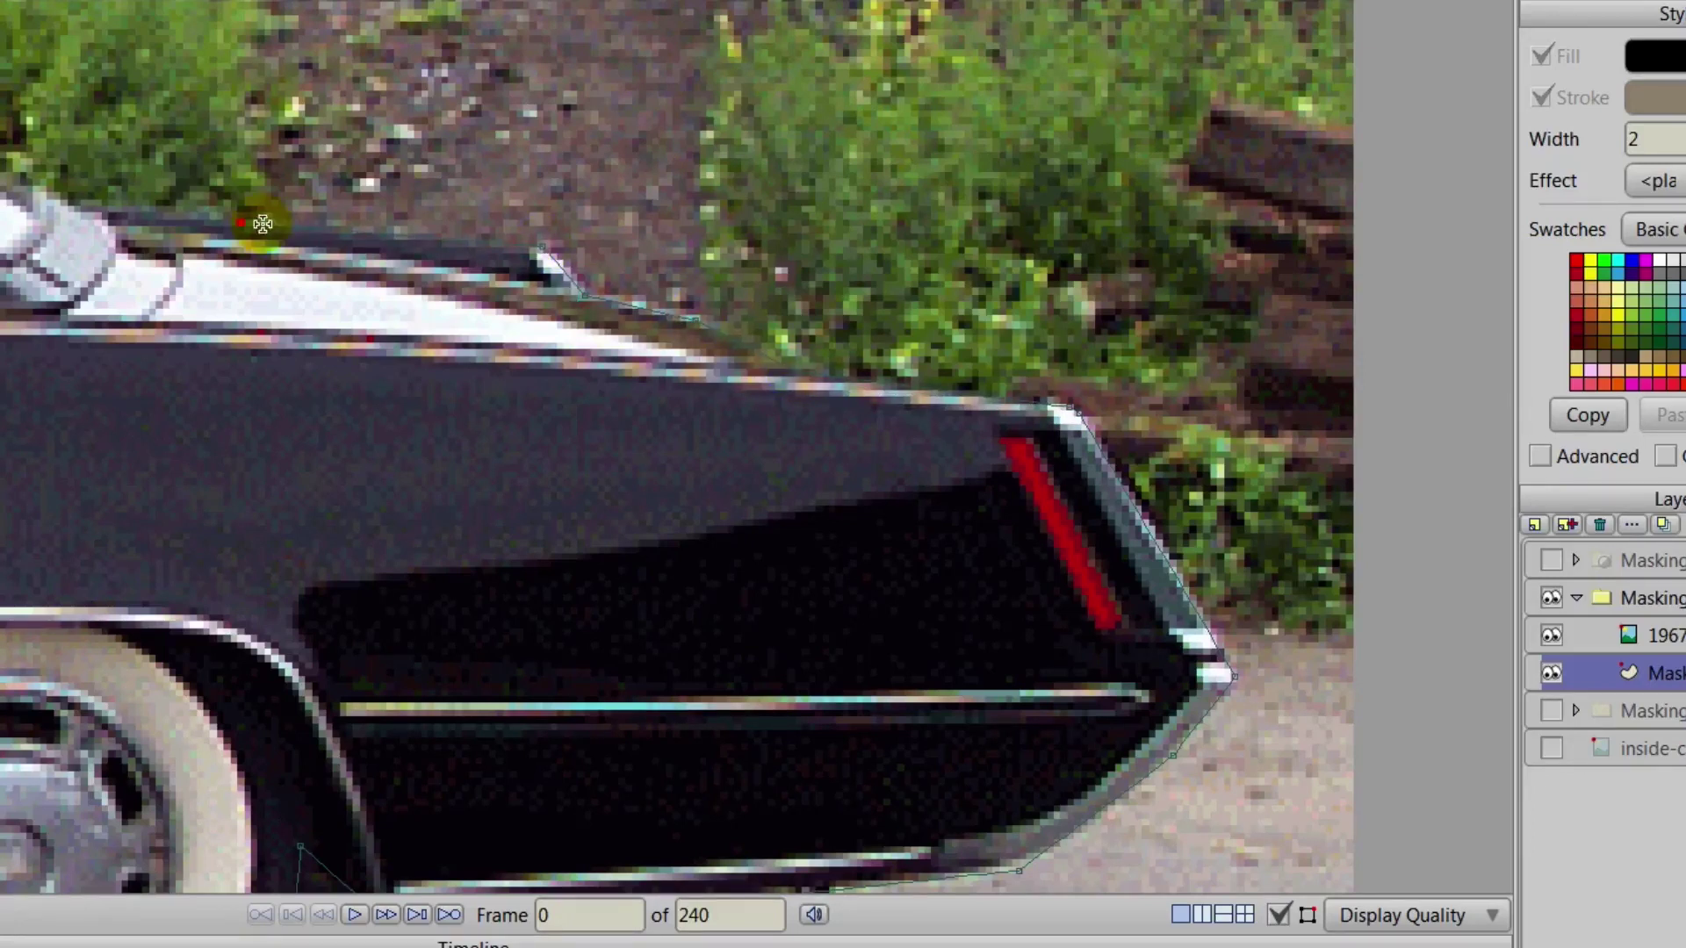
left_click(324, 228)
left_click(90, 215)
Trace the mask outline up the rear window and forward along the car's roof.
left_click_drag(281, 441, 993, 626)
left_click(805, 400)
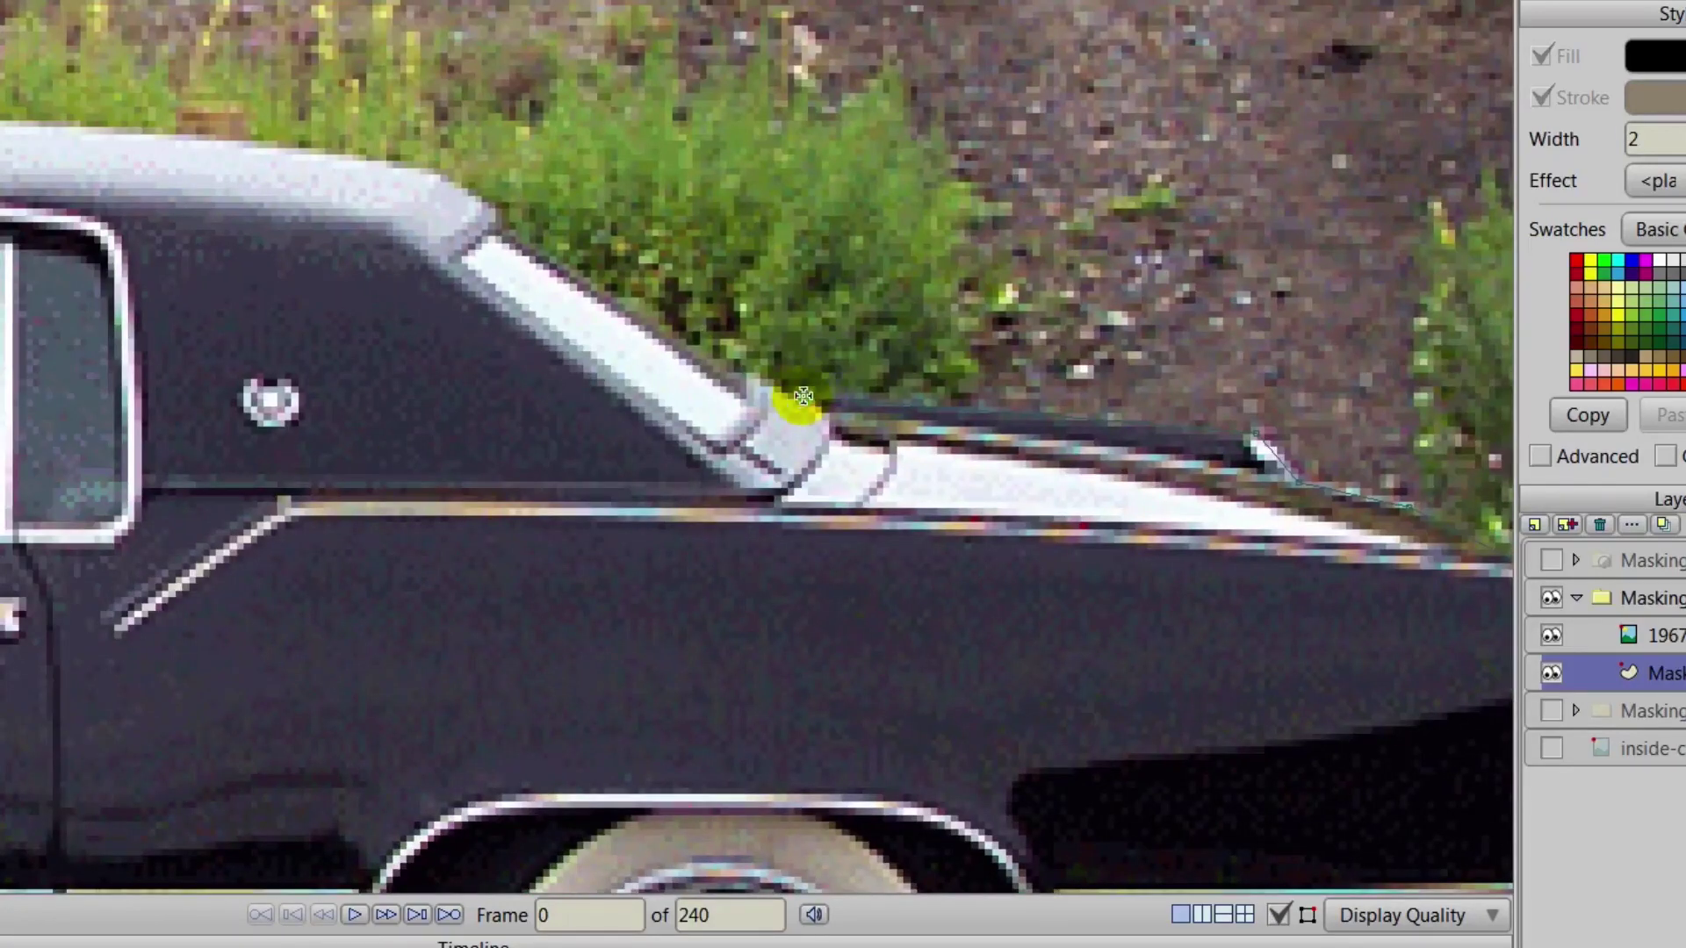
left_click(751, 374)
left_click_drag(736, 371, 430, 164)
left_click_drag(448, 340, 1326, 384)
left_click_drag(1306, 209, 84, 191)
Continue the mask outline from the roof's front edge down the windshield and around the wipers.
left_click_drag(230, 357, 900, 333)
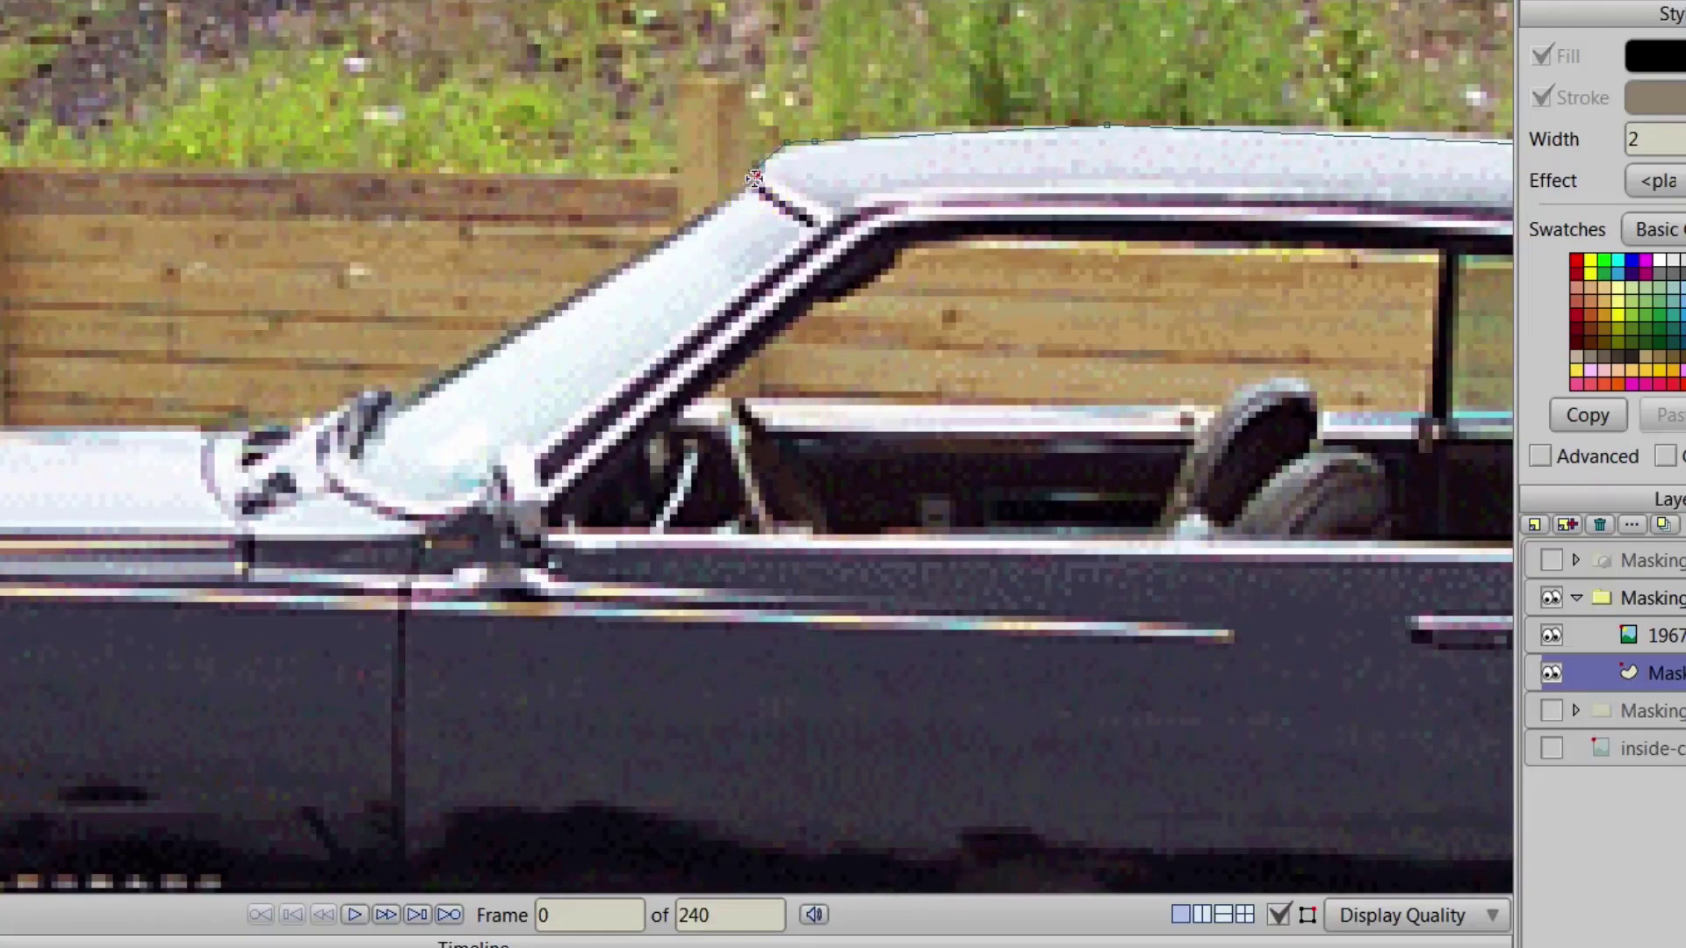
left_click_drag(638, 248, 620, 261)
left_click(553, 301)
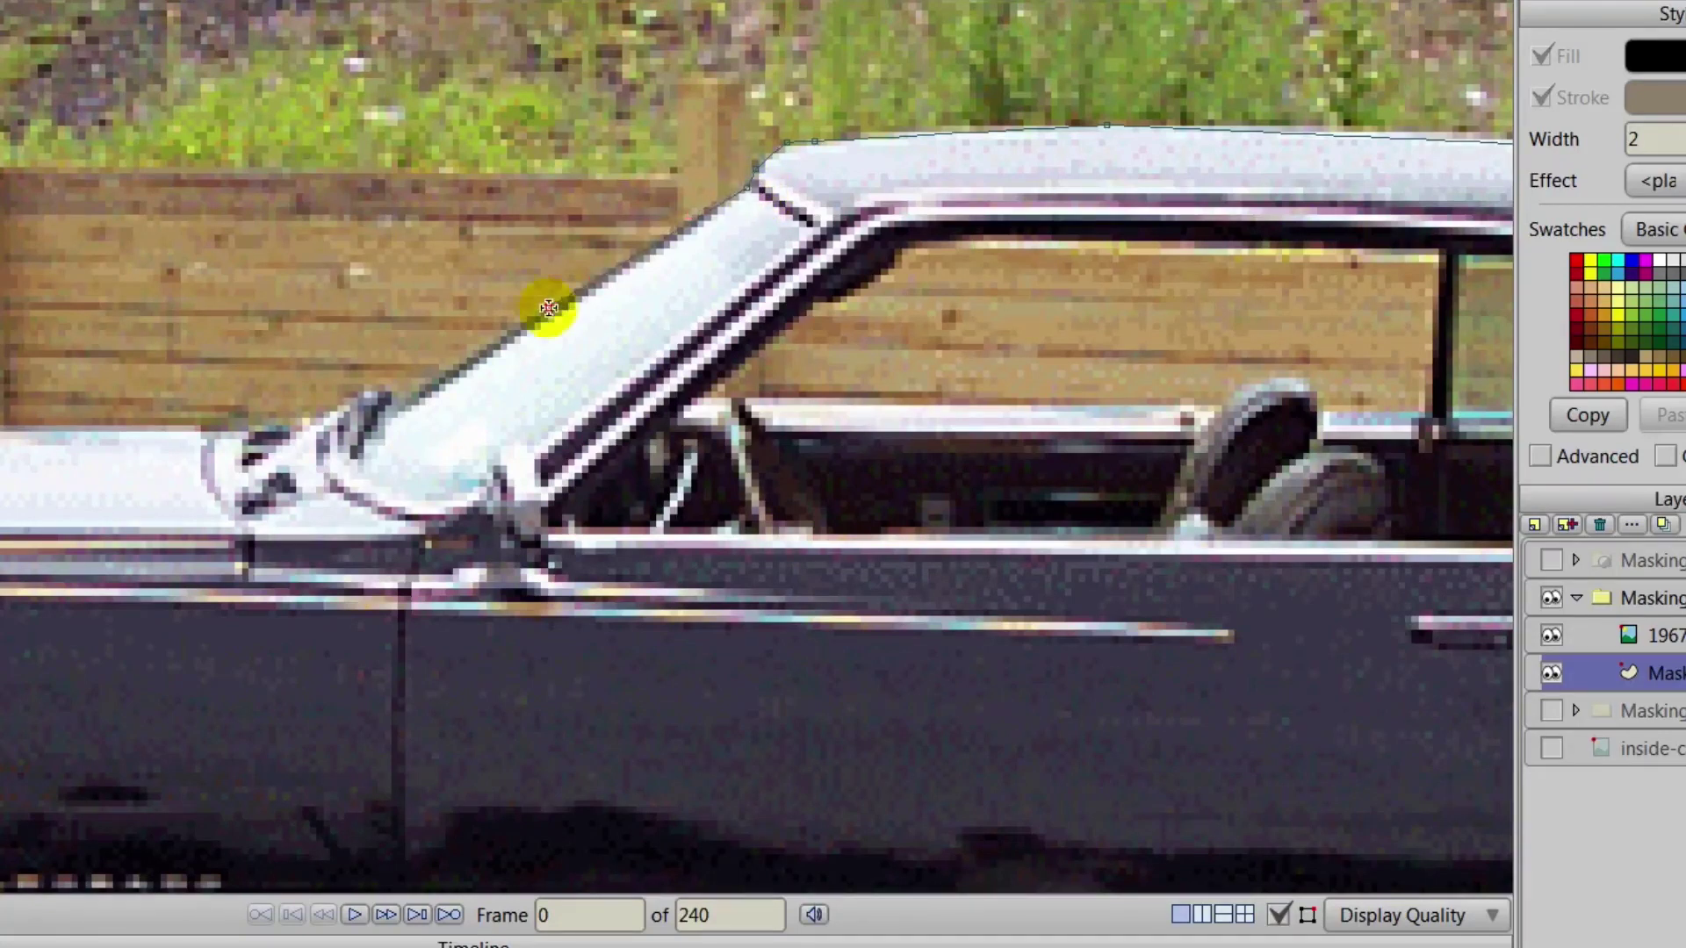
left_click(384, 400)
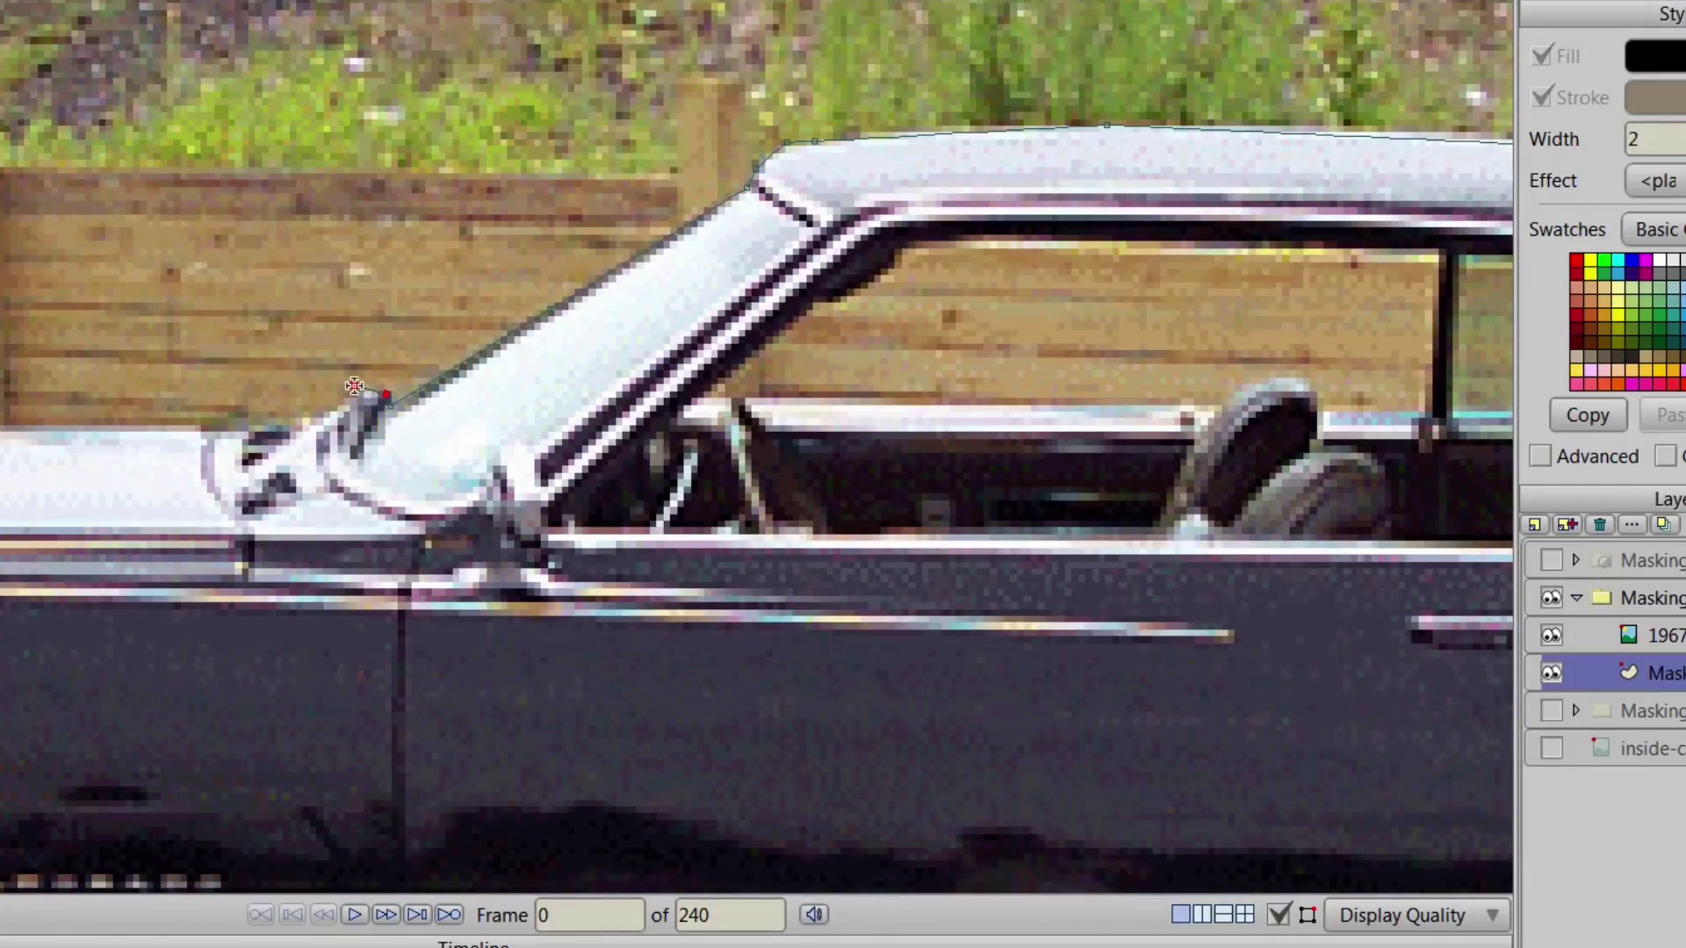
left_click(355, 389)
left_click(317, 424)
left_click(301, 418)
left_click(258, 421)
Extend the mask outline forward along the top edge of the hood.
left_click_drag(215, 591, 922, 524)
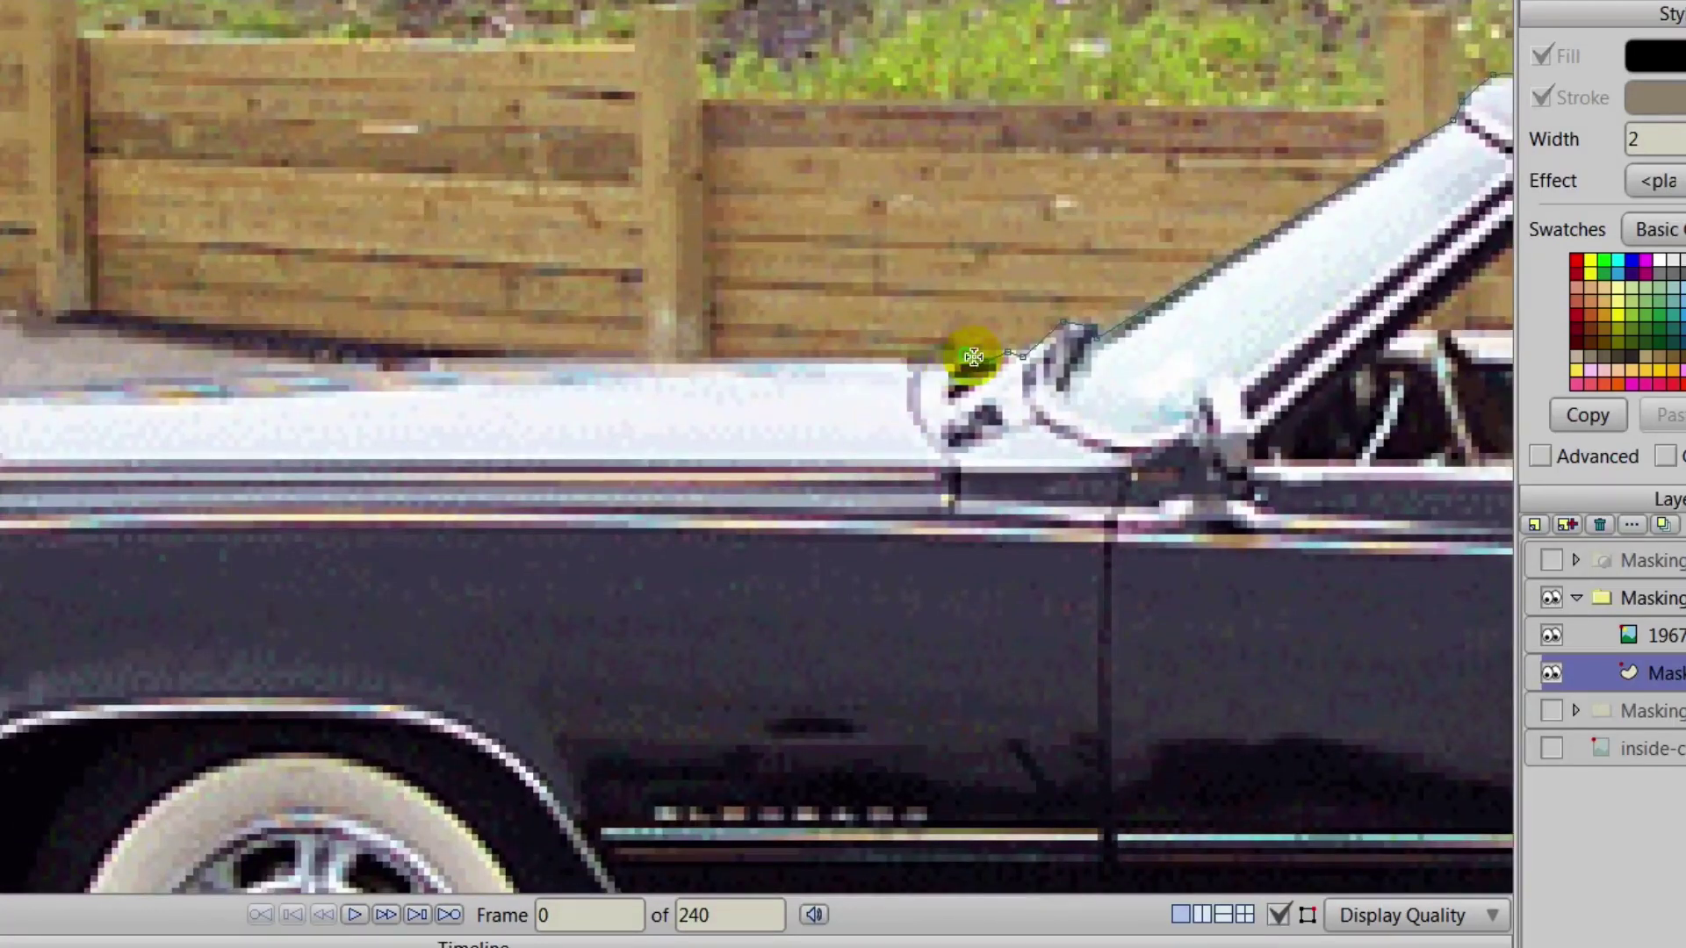
left_click(508, 365)
left_click(233, 375)
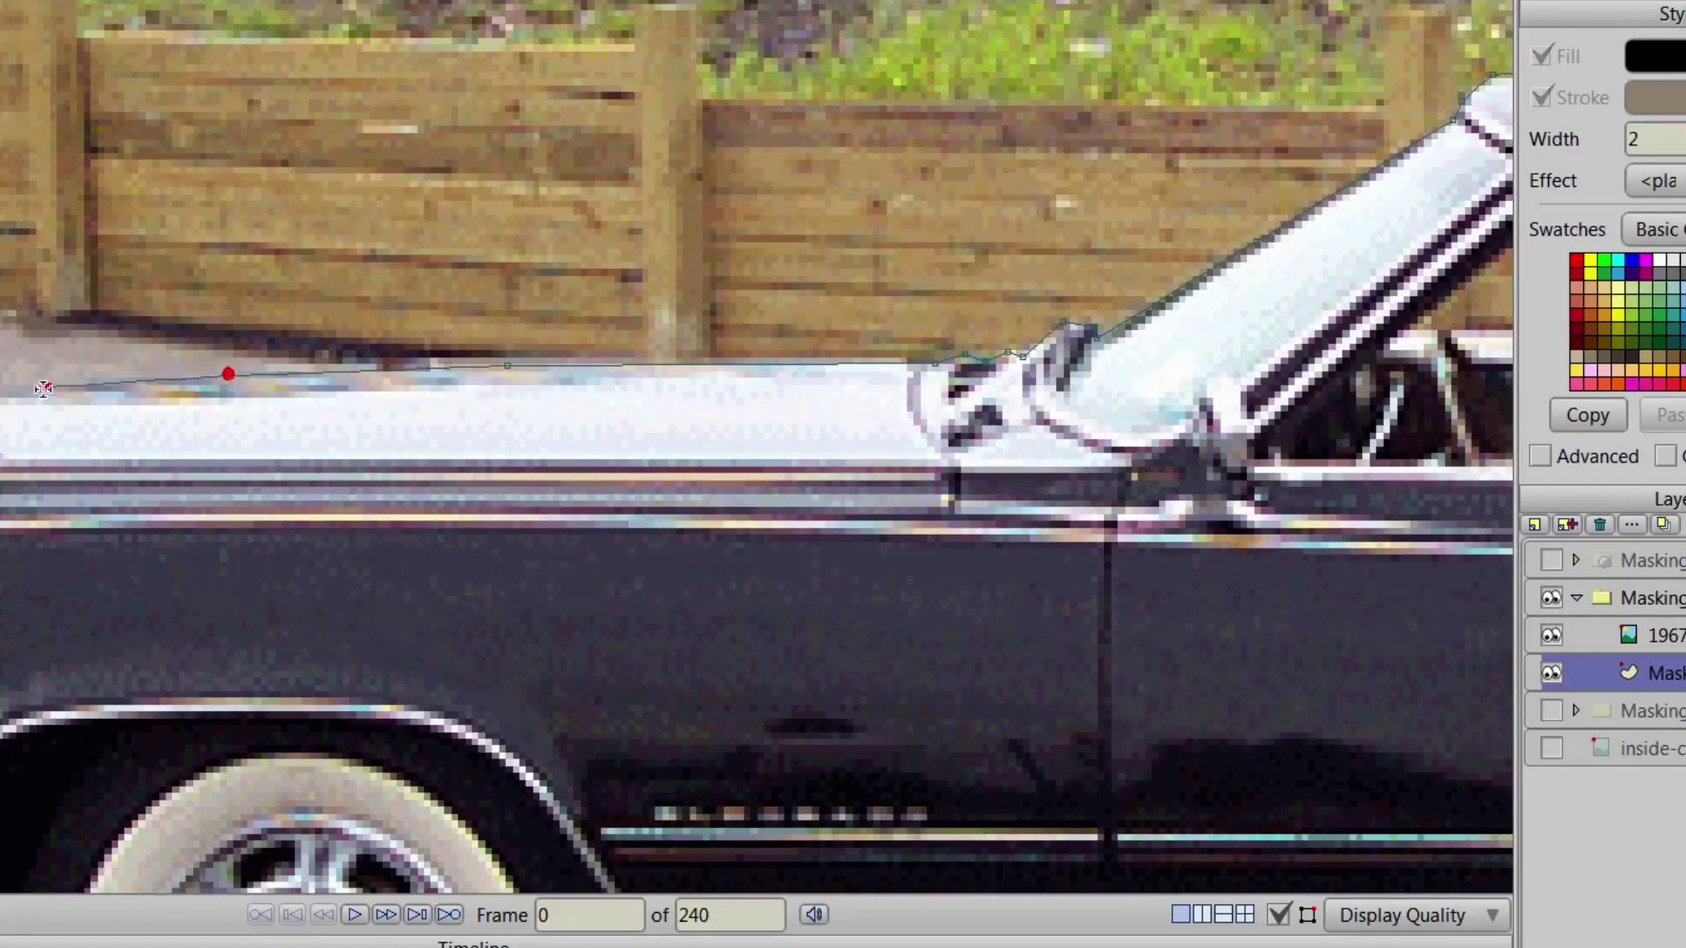
left_click(3, 396)
Trace the mask outline around the hood's front end and close it at its first point on the front fender.
left_click_drag(93, 485, 904, 429)
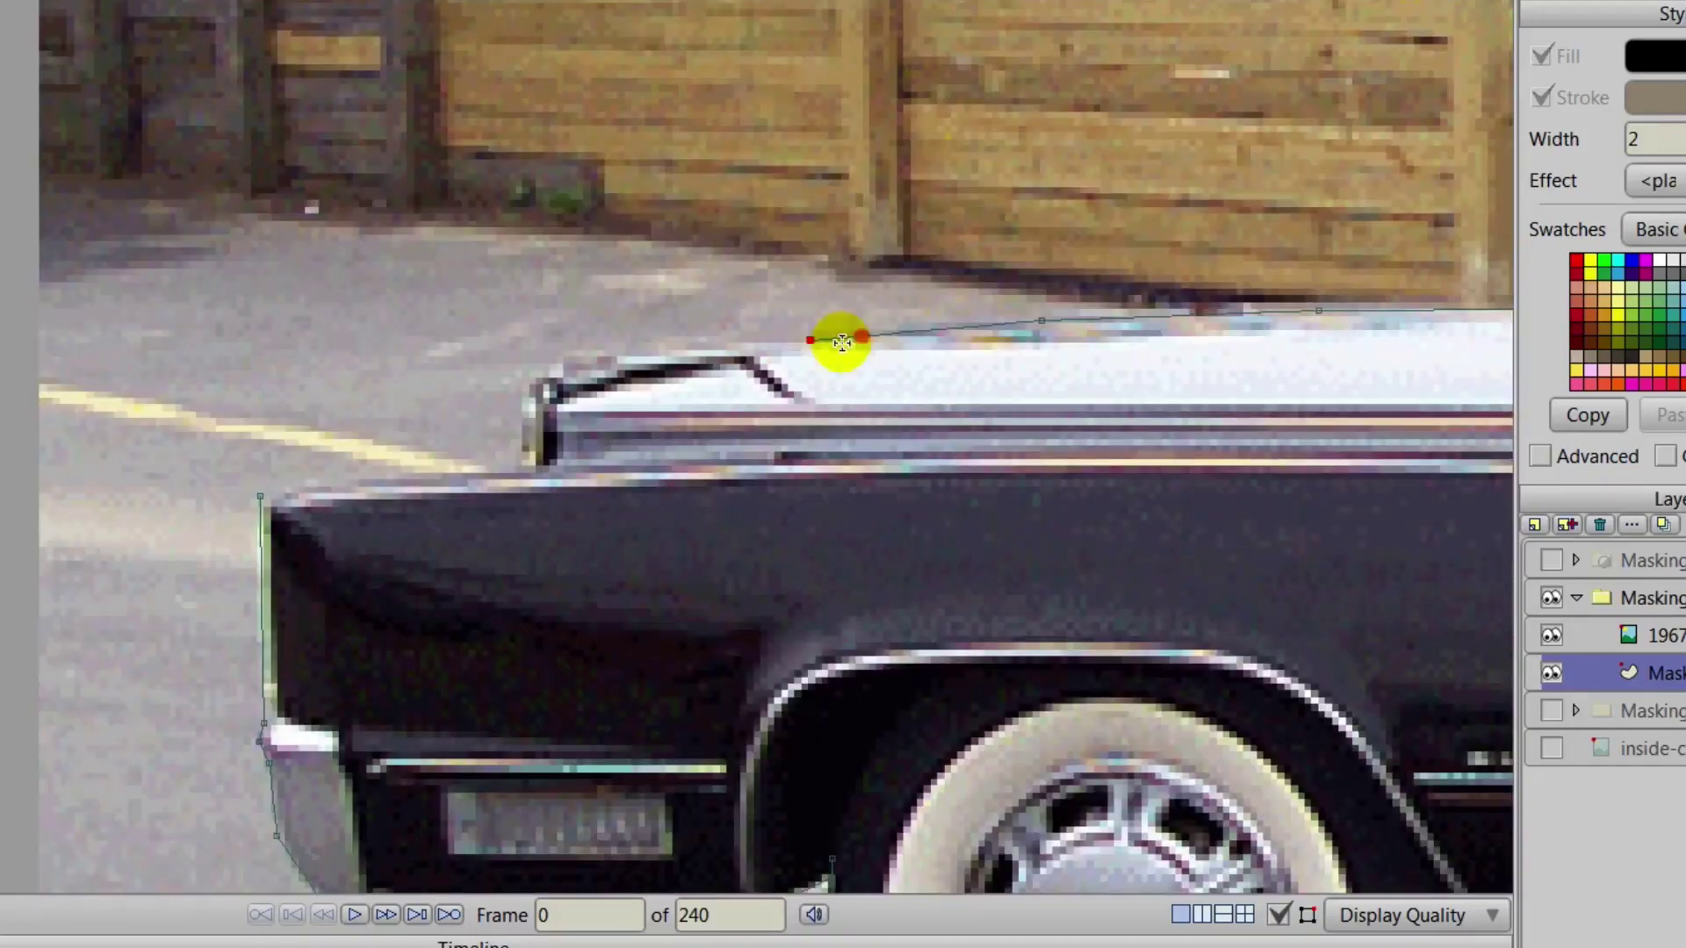
left_click_drag(811, 338, 549, 360)
left_click(527, 383)
left_click(523, 467)
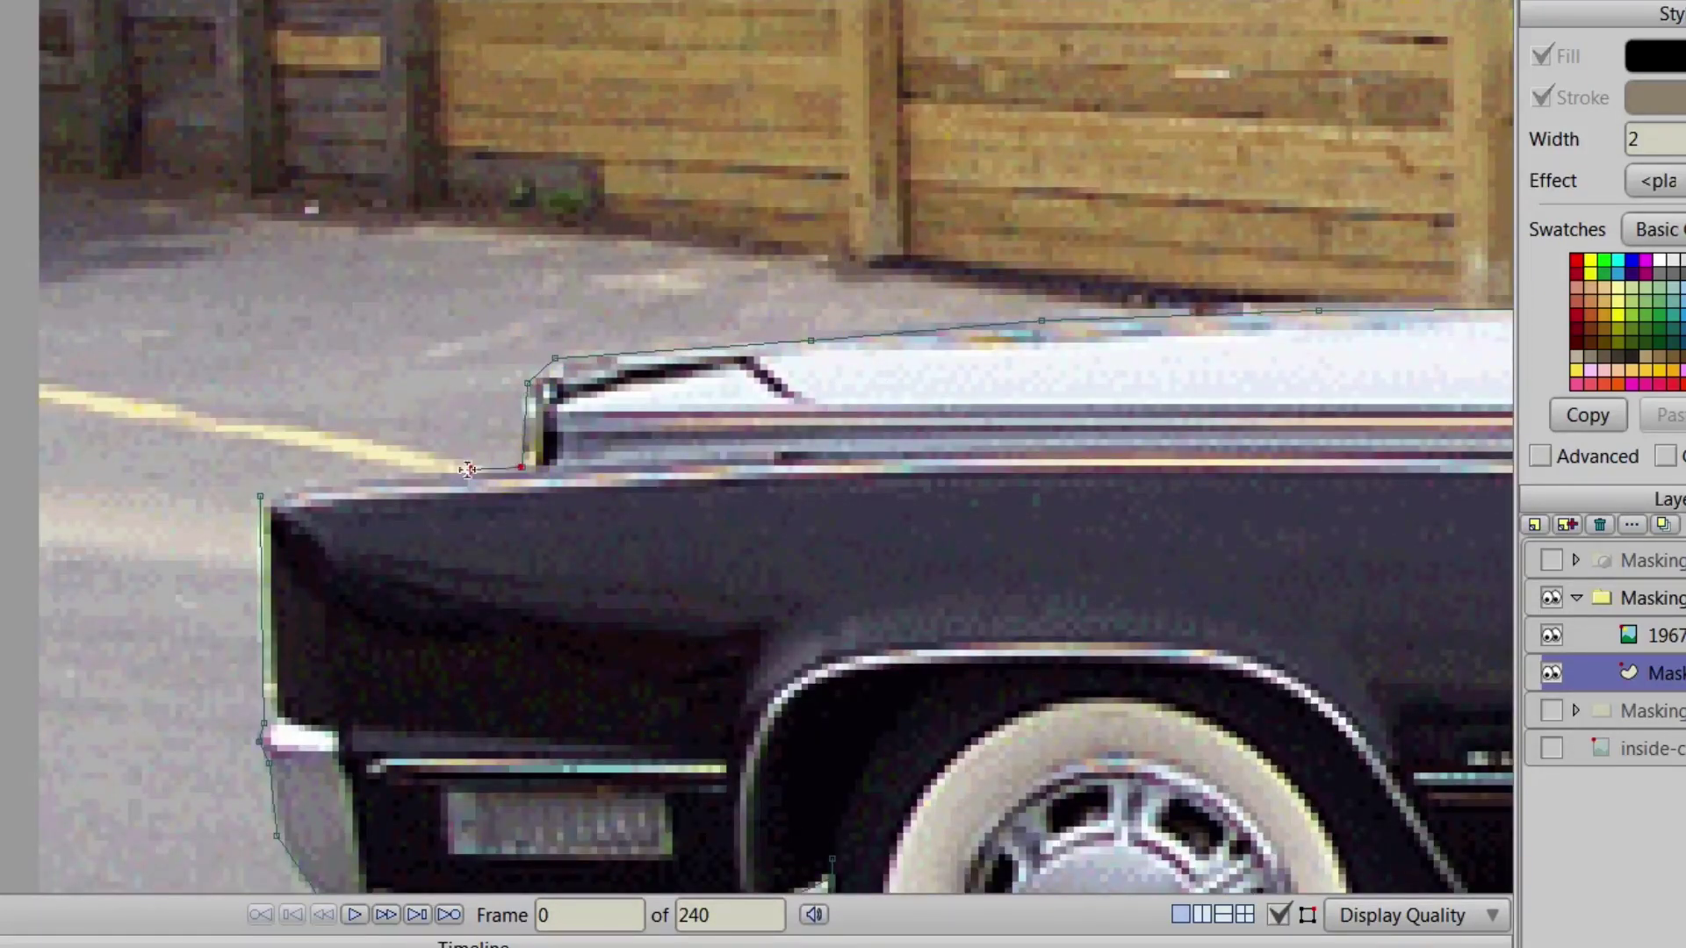
left_click(354, 480)
left_click(263, 494)
Start an inner outline for the large side-window opening, tracing the windshield pillar, the upper edge and the rear divider.
scroll(644, 608, "down", 2)
left_click_drag(1100, 545, 101, 462)
left_click_drag(865, 535, 497, 655)
scroll(494, 656, "up", 1)
left_click_drag(497, 580, 472, 688)
scroll(472, 688, "up", 2)
left_click(188, 533)
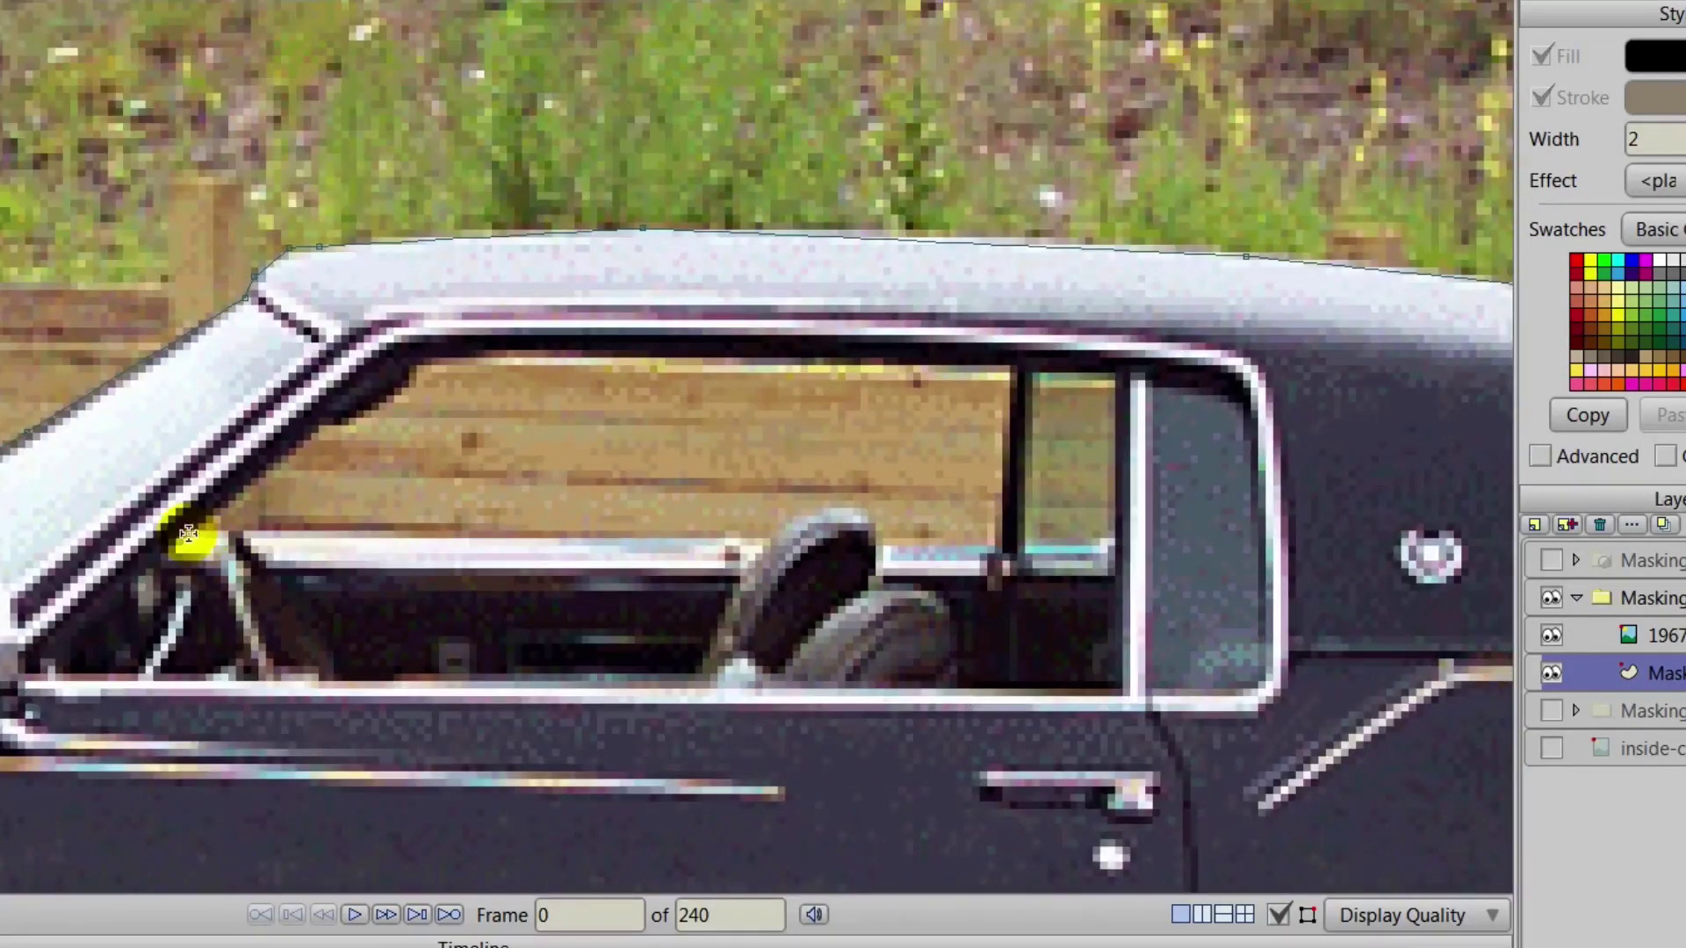
left_click(329, 418)
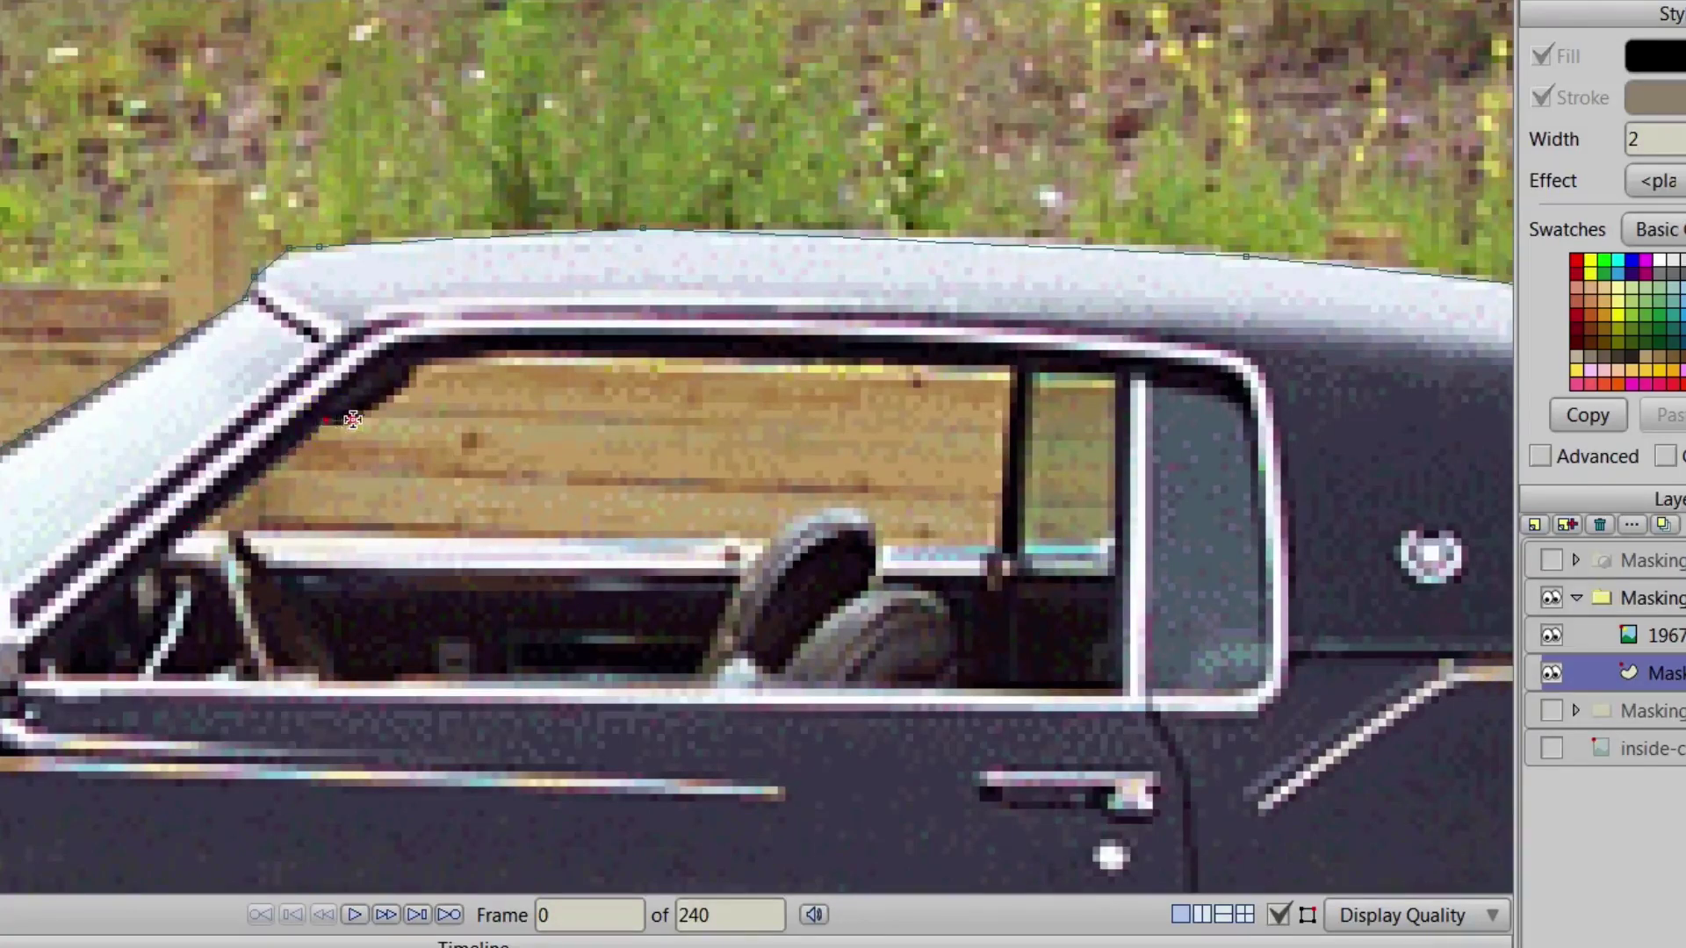
left_click_drag(410, 366, 1014, 514)
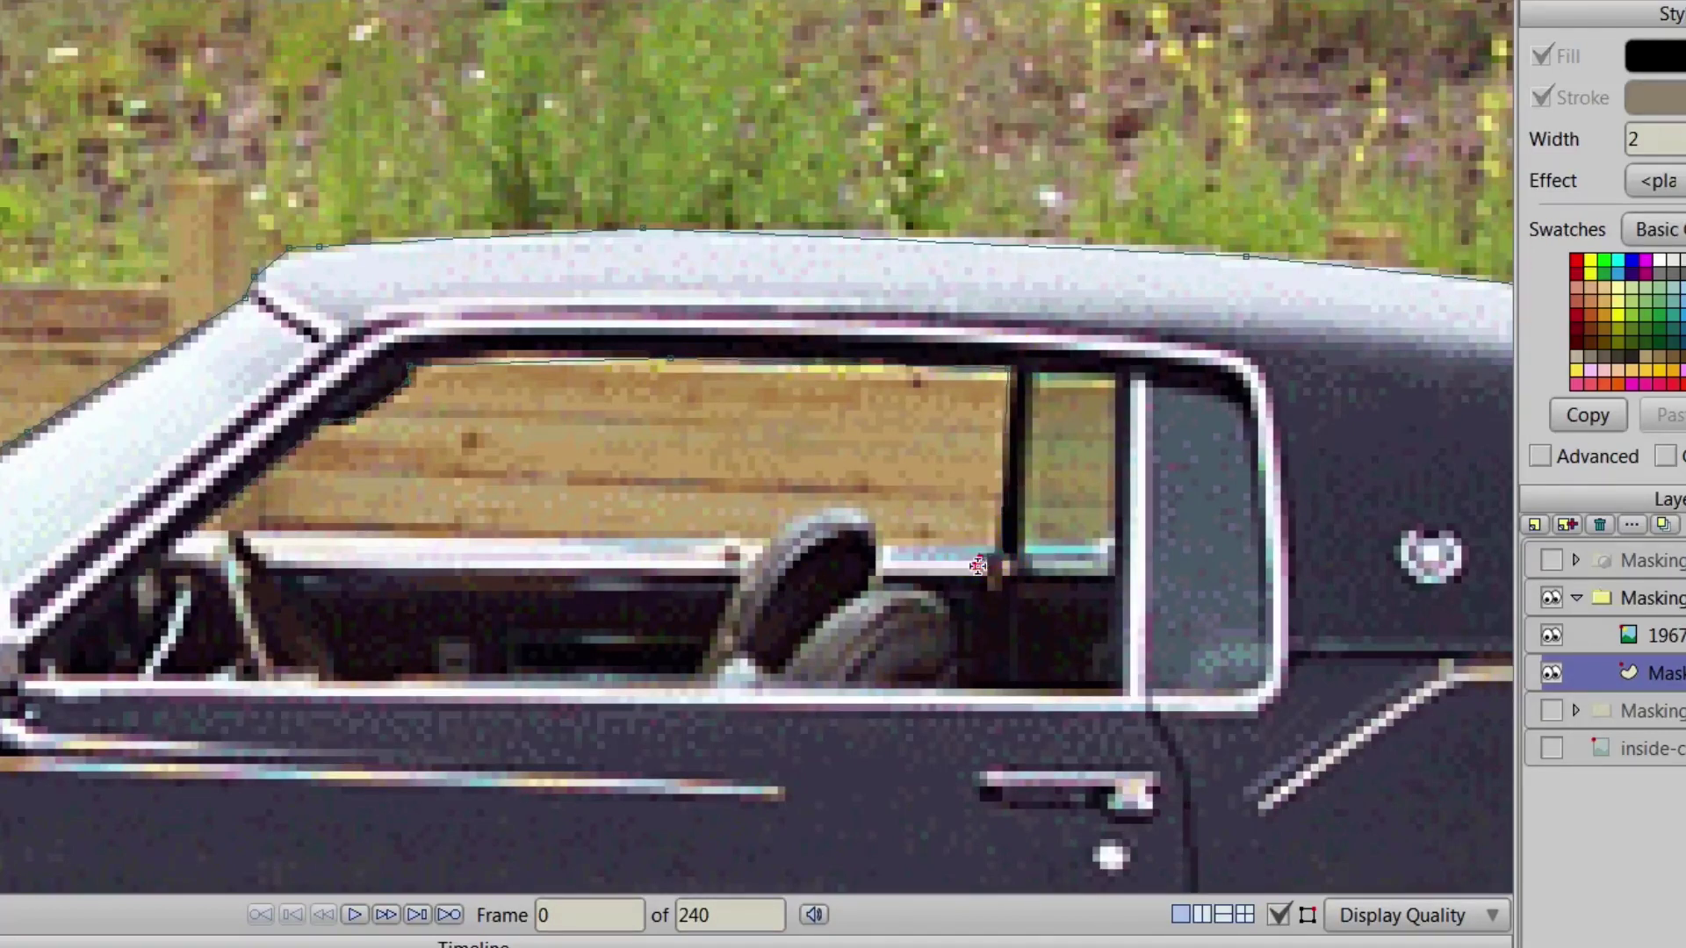
Trace the lower edge of the side-window opening around the seat top and close the path at its first point.
left_click(879, 552)
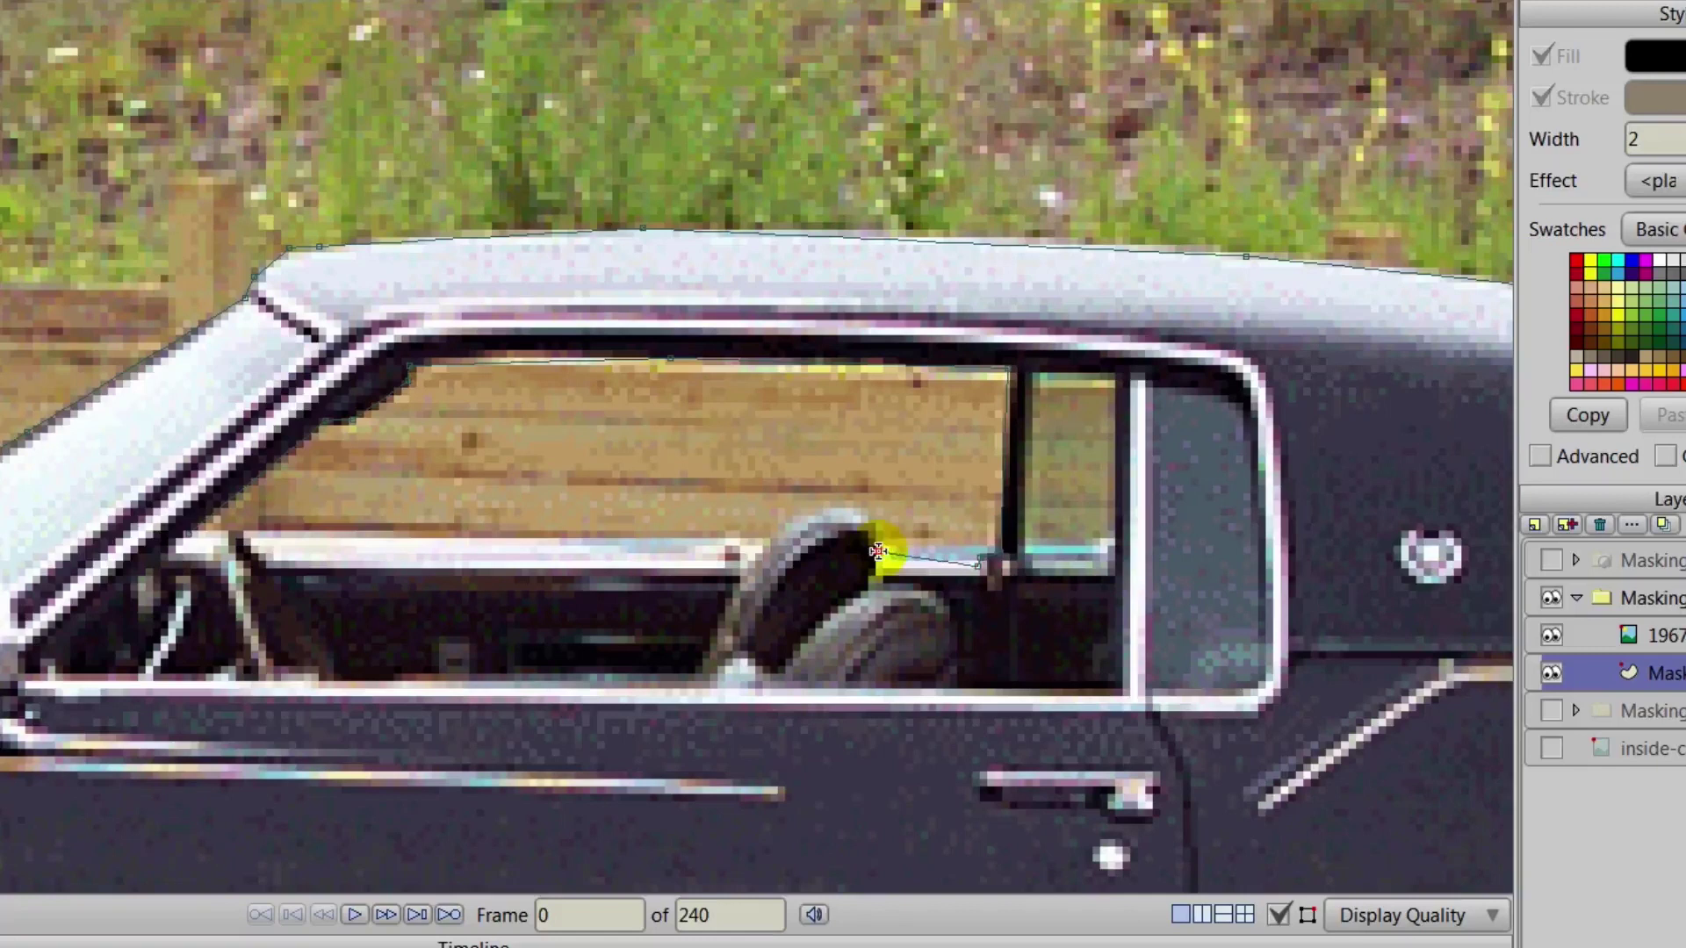
left_click(859, 506)
left_click(815, 509)
left_click(768, 538)
left_click(187, 533)
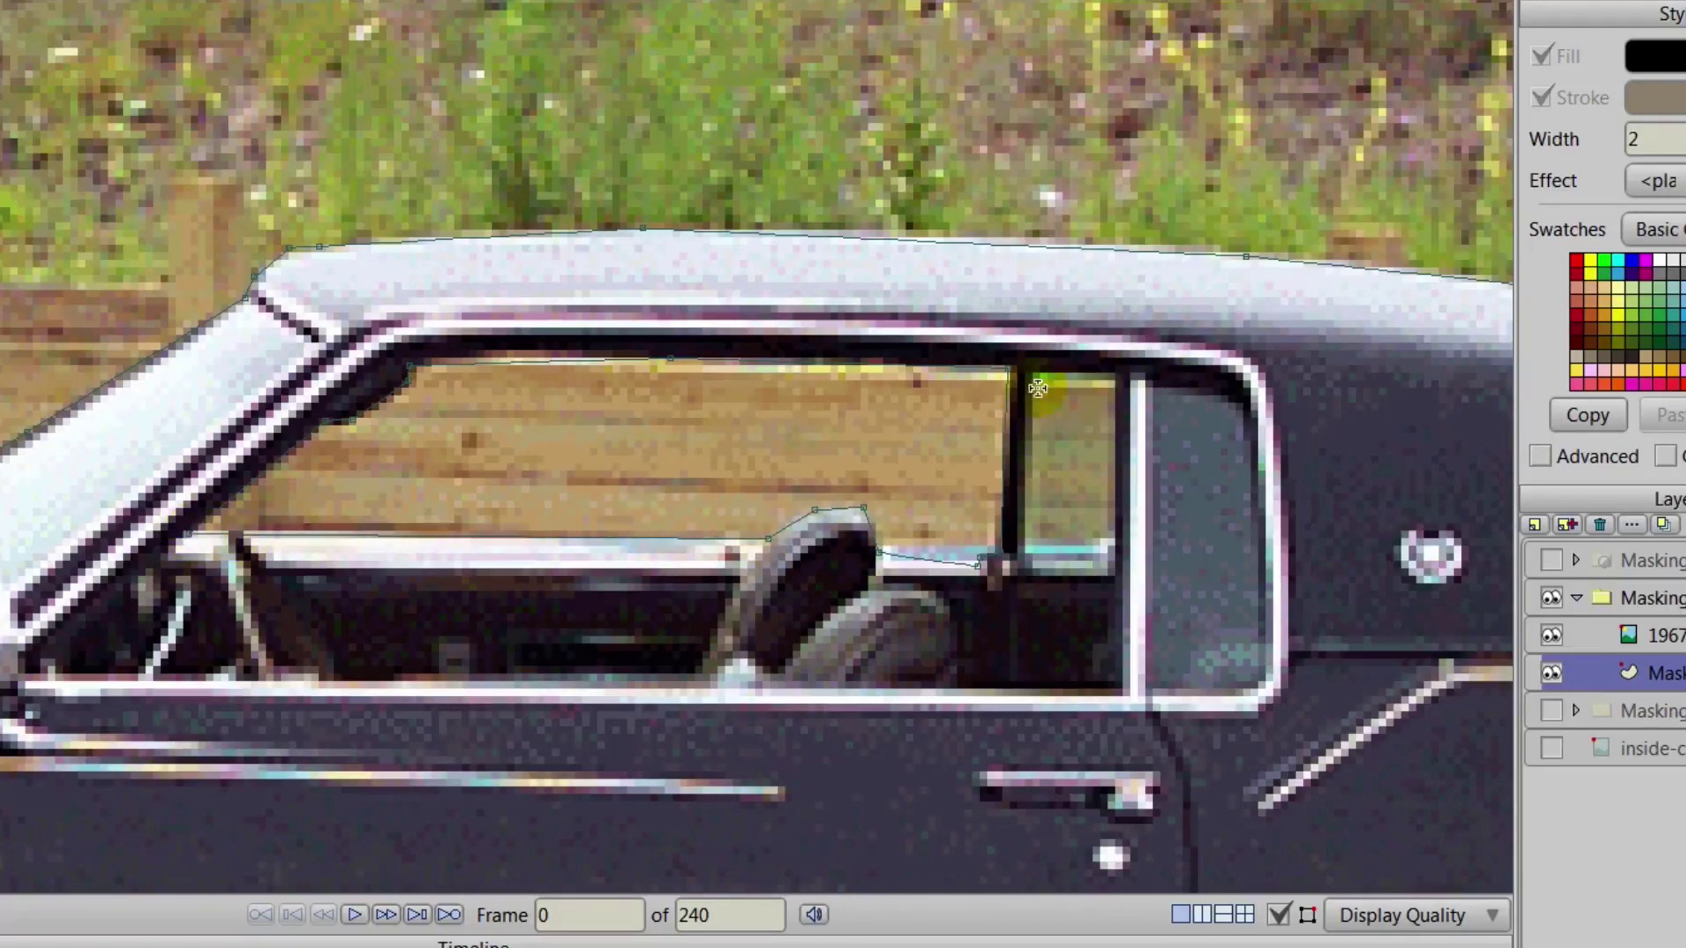
Outline the small opening behind the window divider as a closed path and activate the Create Shape tool.
left_click(1025, 551)
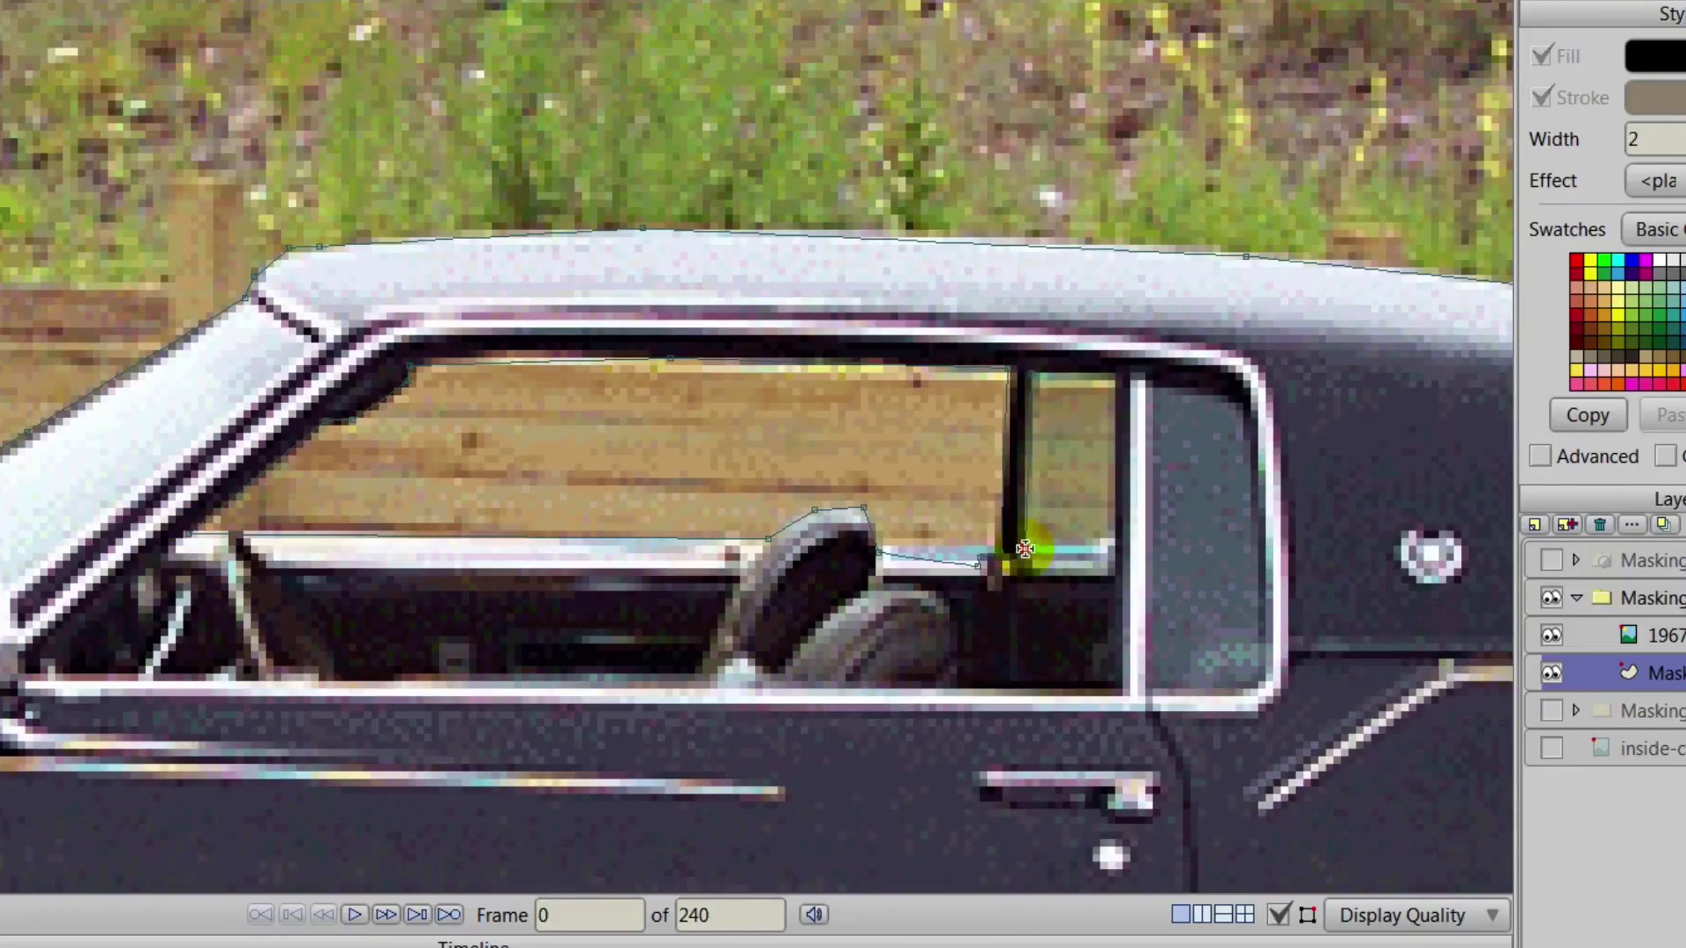
left_click(1107, 547)
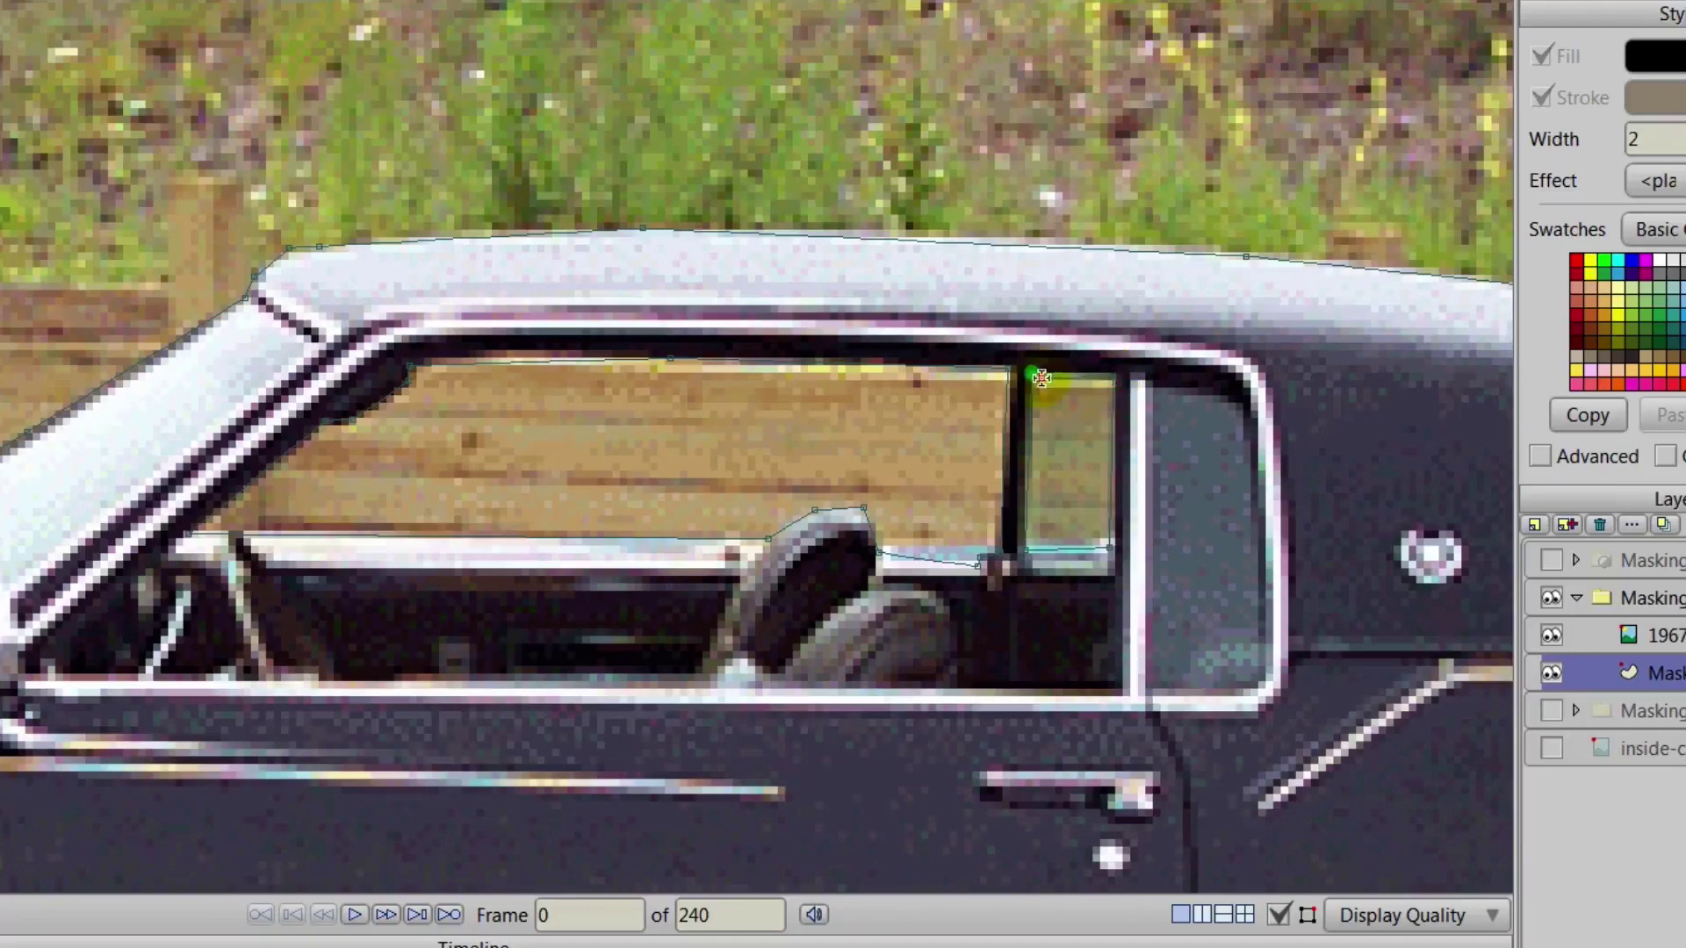
scroll(872, 591, "down", 6)
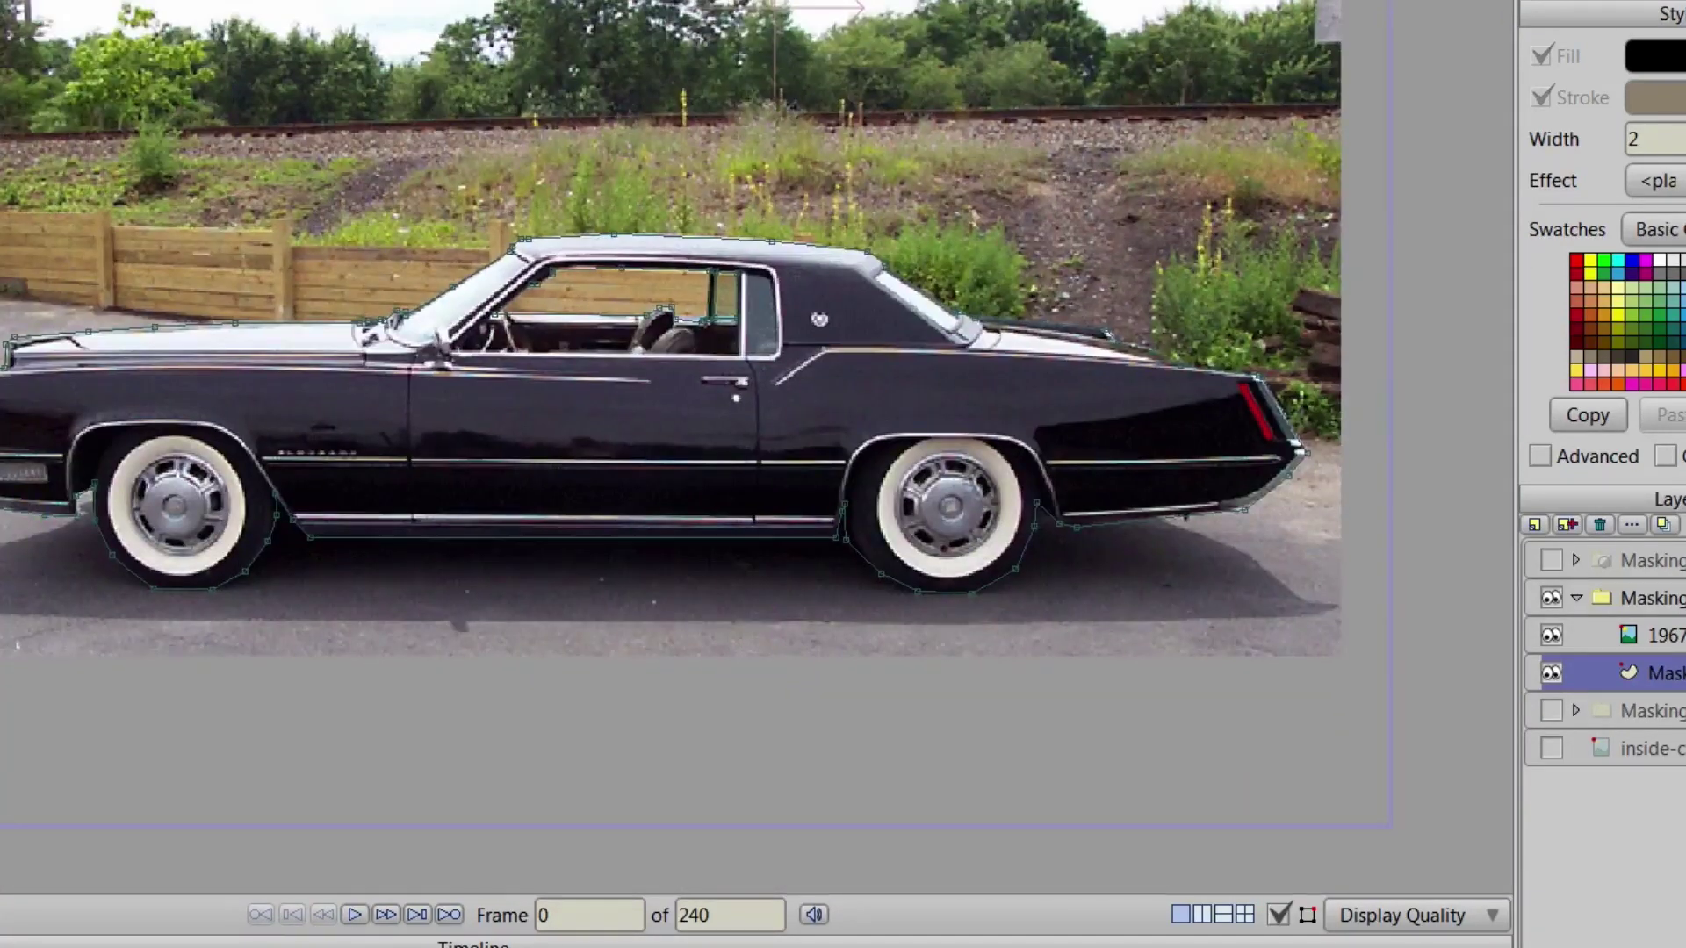
left_click(534, 693)
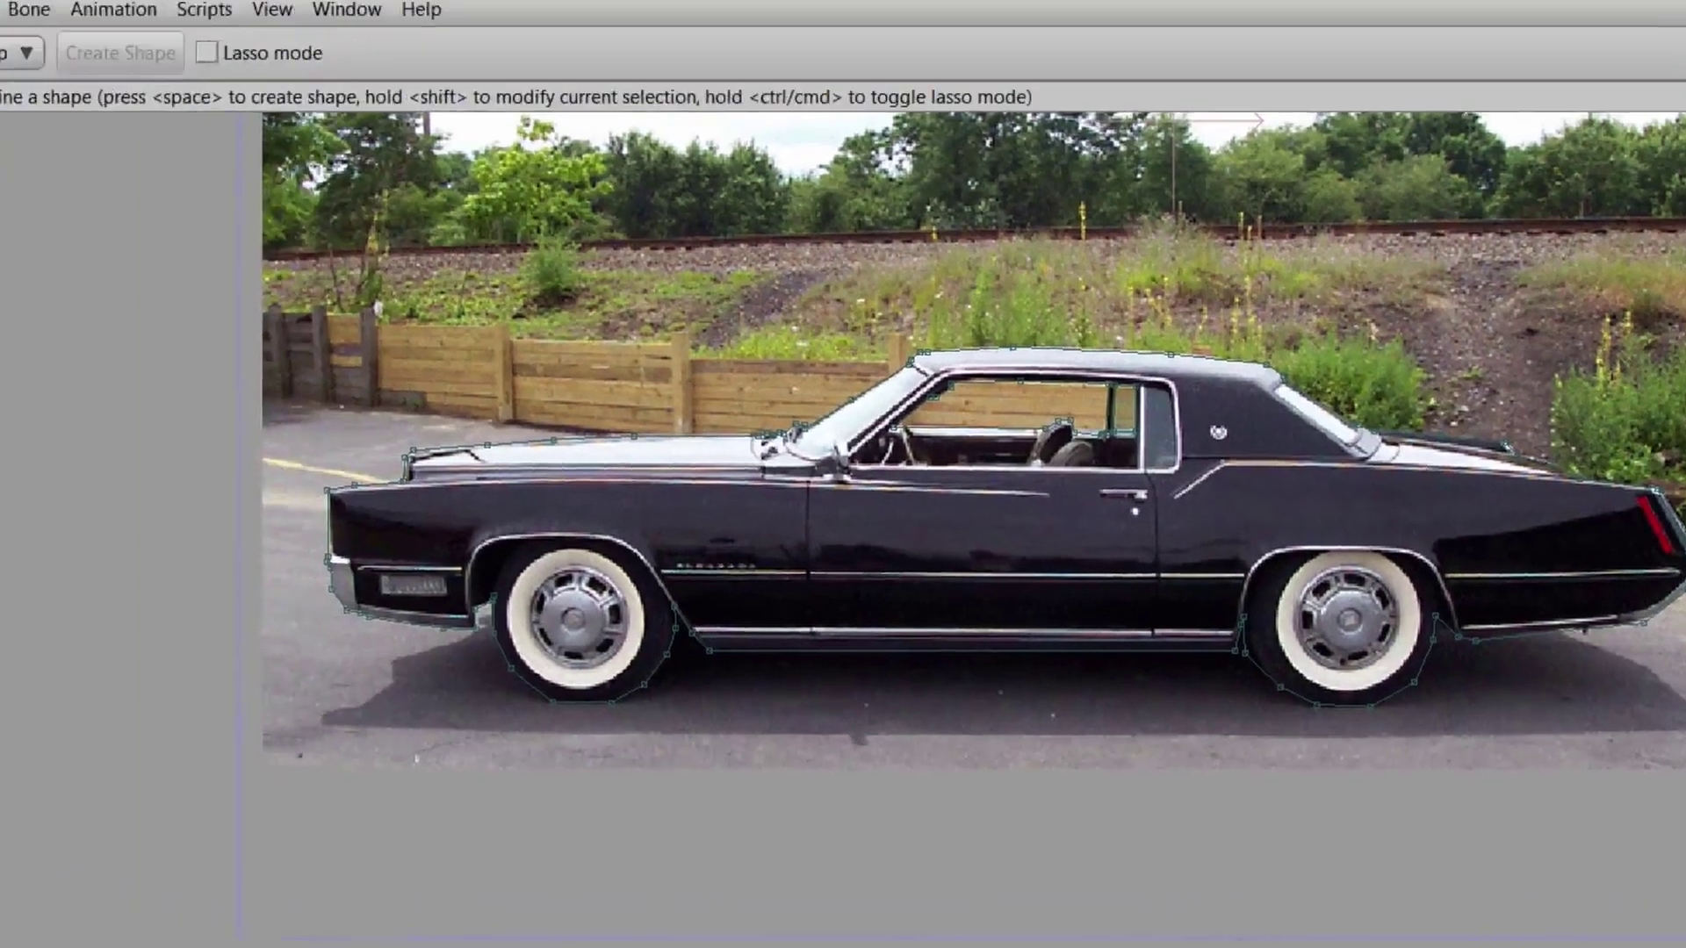
Try to define a shape from all edges of the car outline and the window openings.
left_click(48, 369)
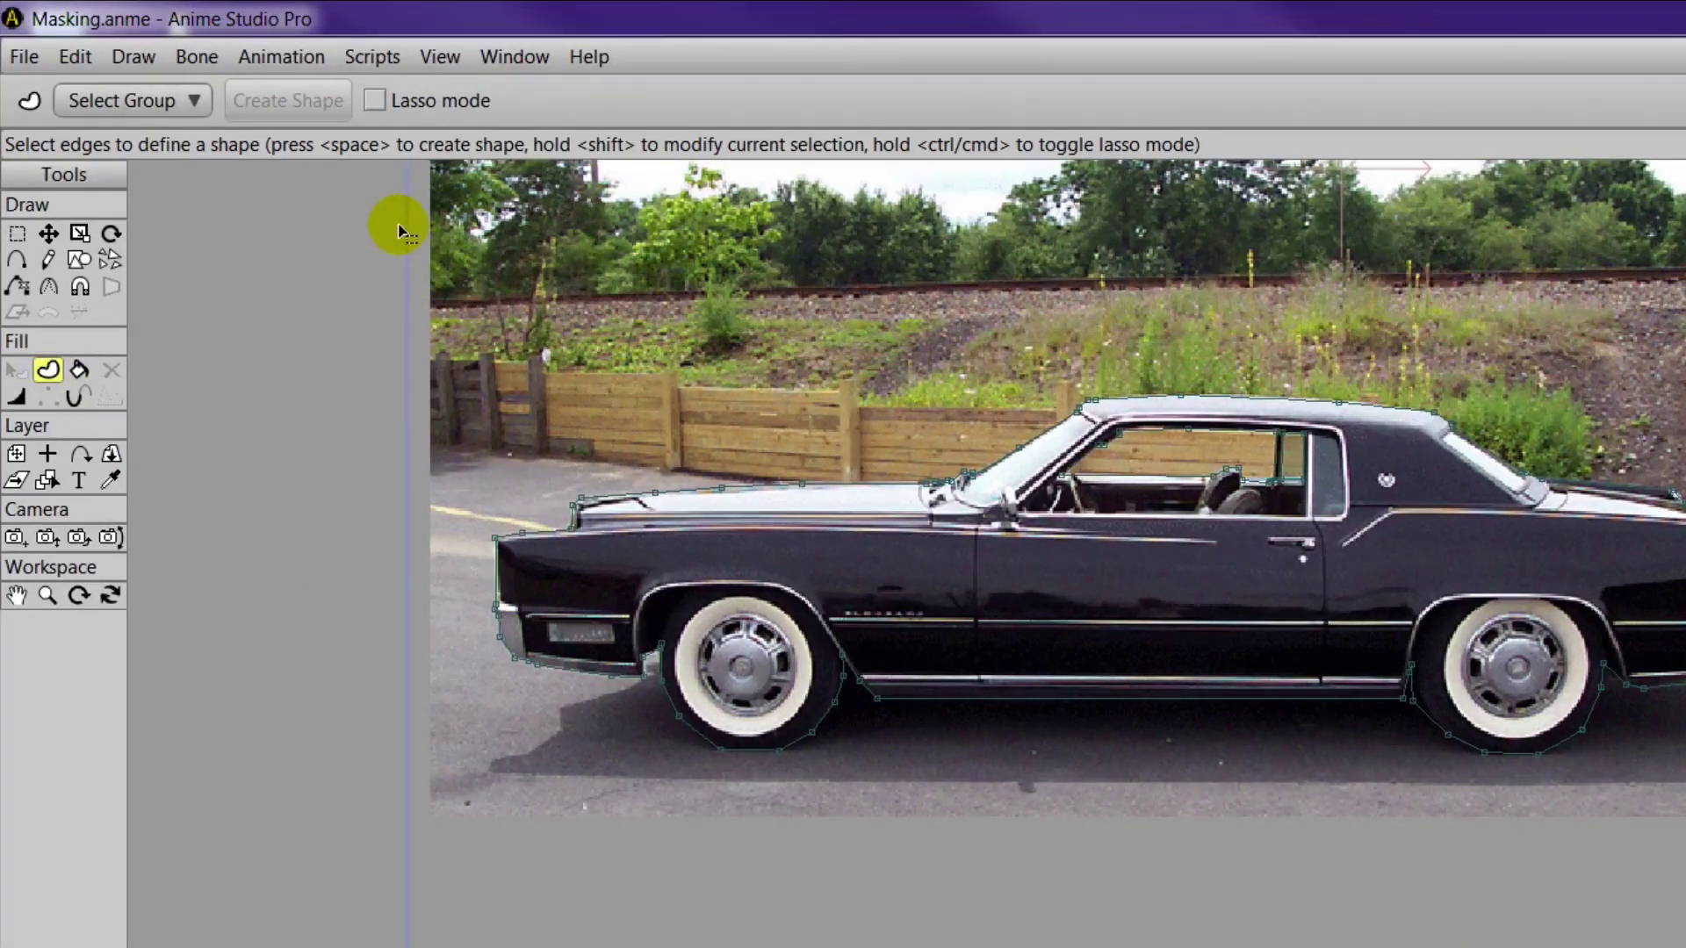
left_click_drag(388, 215, 1685, 882)
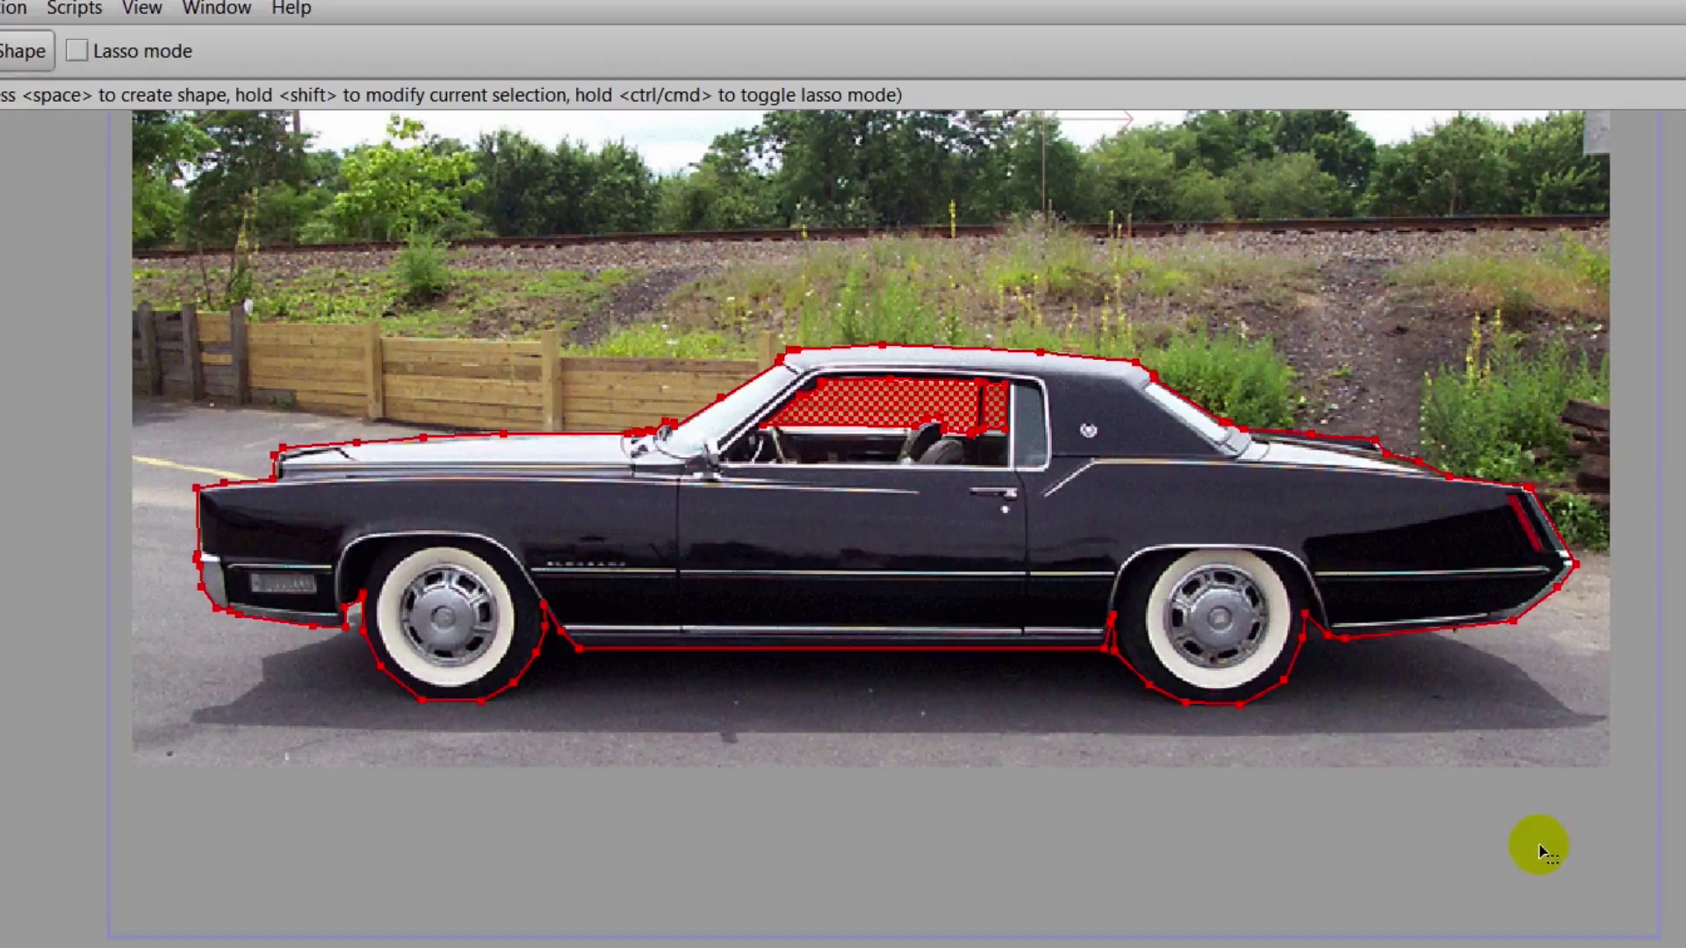
key("space")
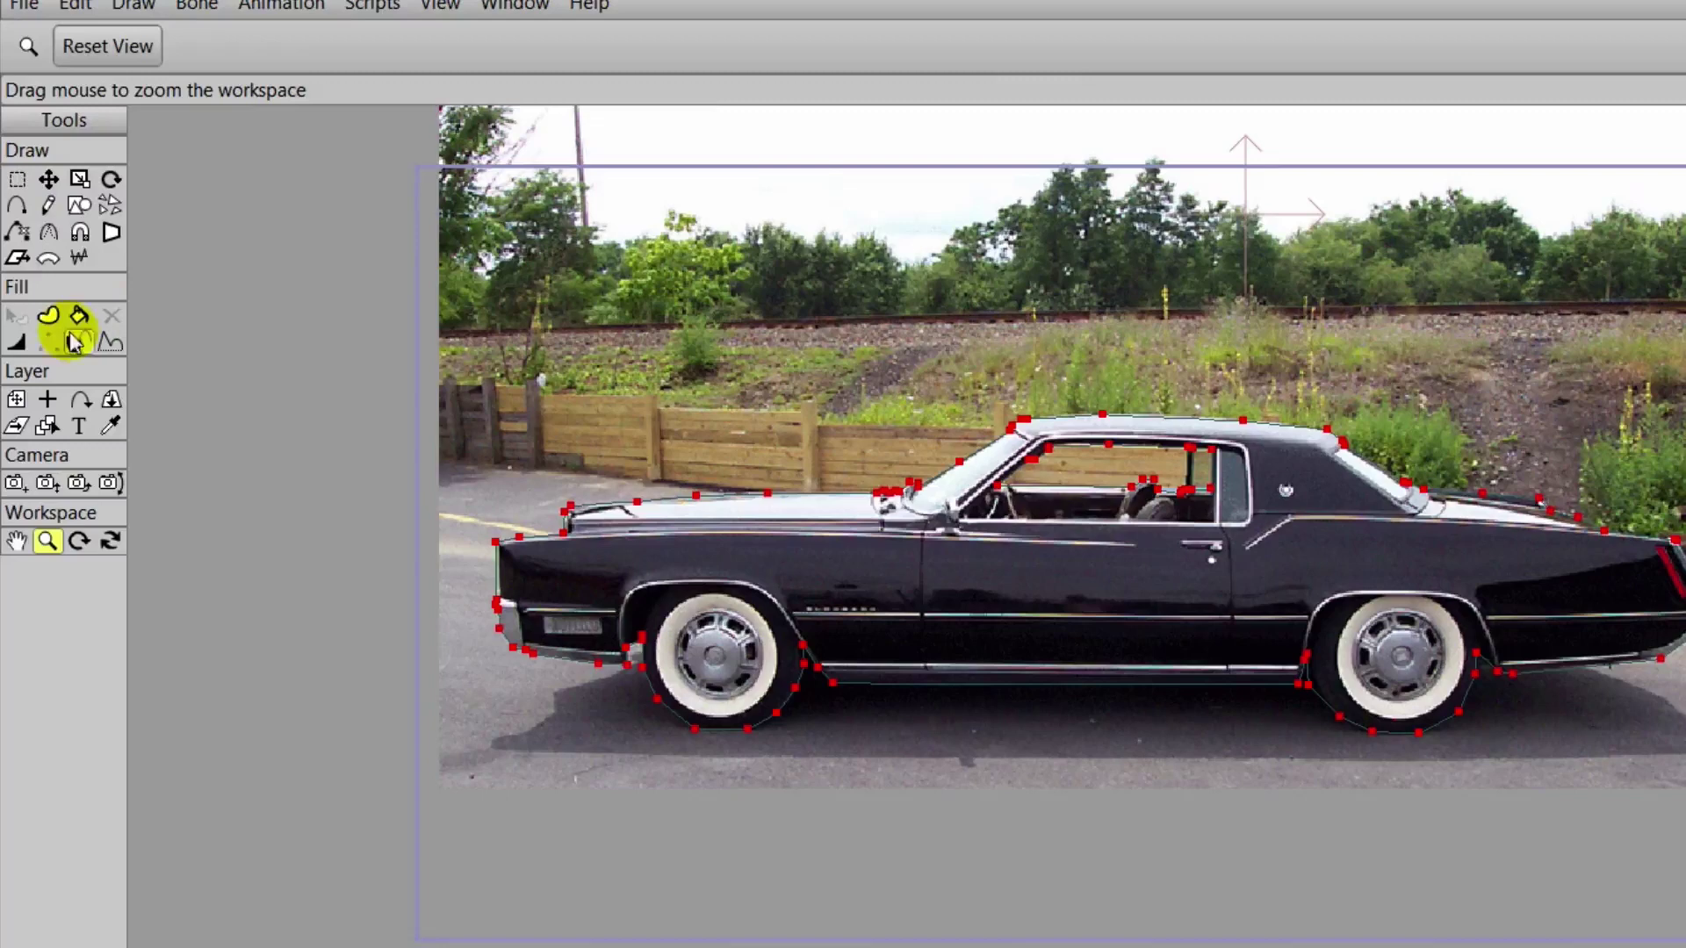
left_click(49, 316)
left_click_drag(408, 322, 1685, 849)
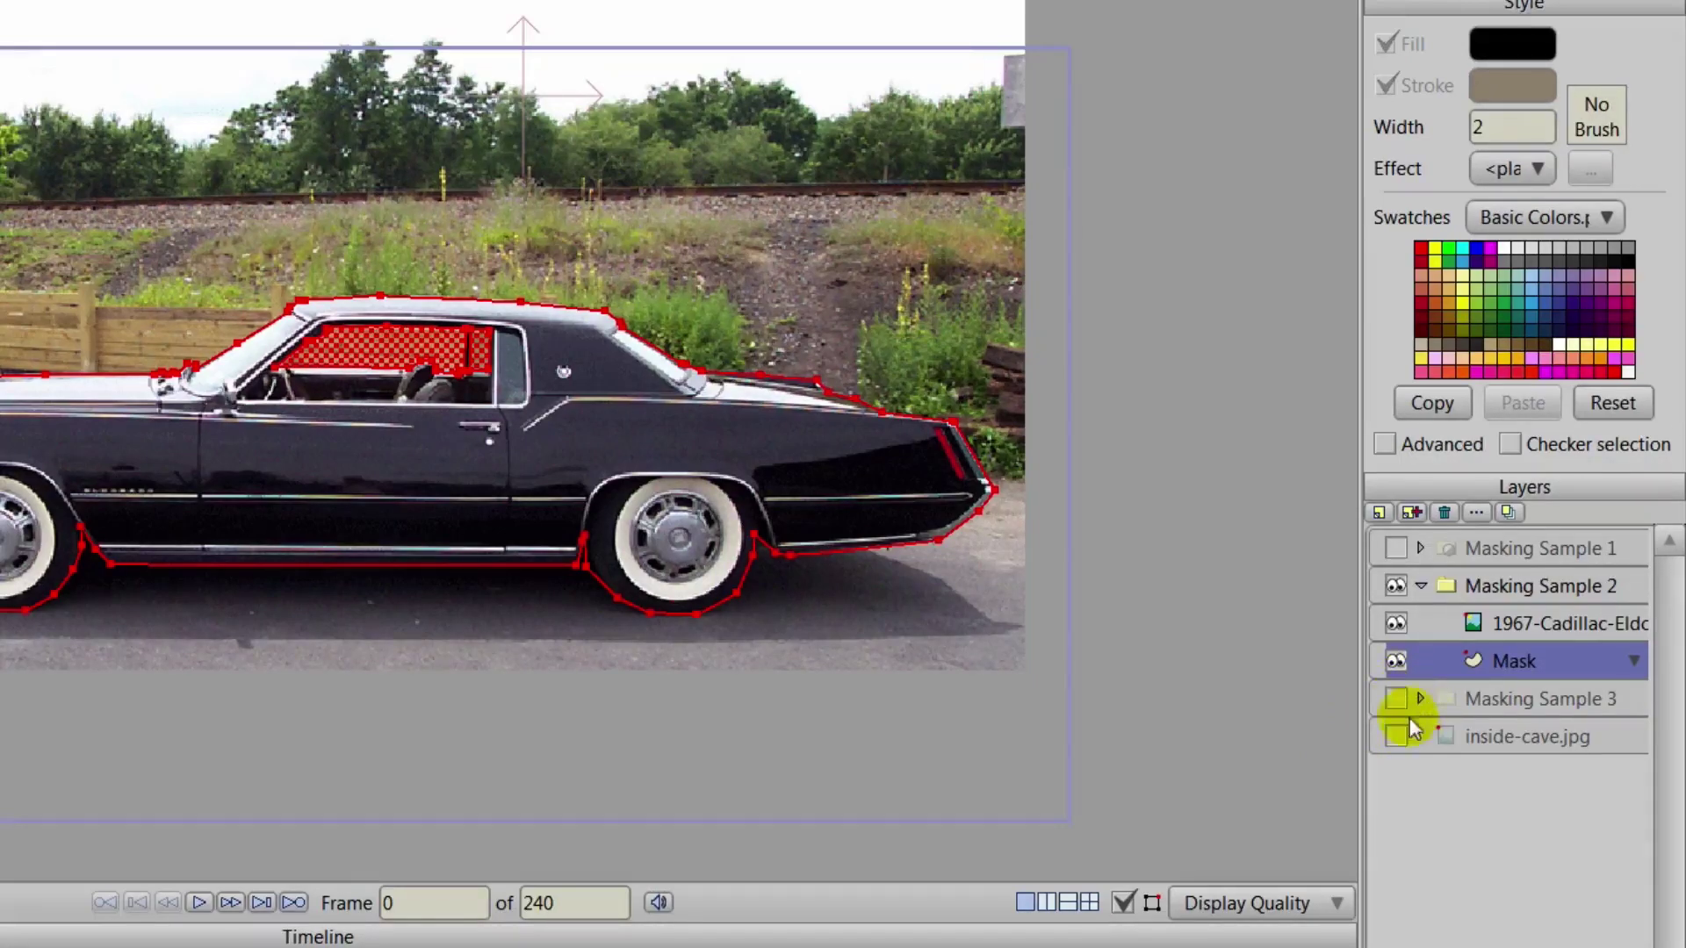
Hide the 1967 Cadillac image layer and examine the bare mask outline for gaps.
left_click(1397, 622)
left_click_drag(240, 599, 747, 588)
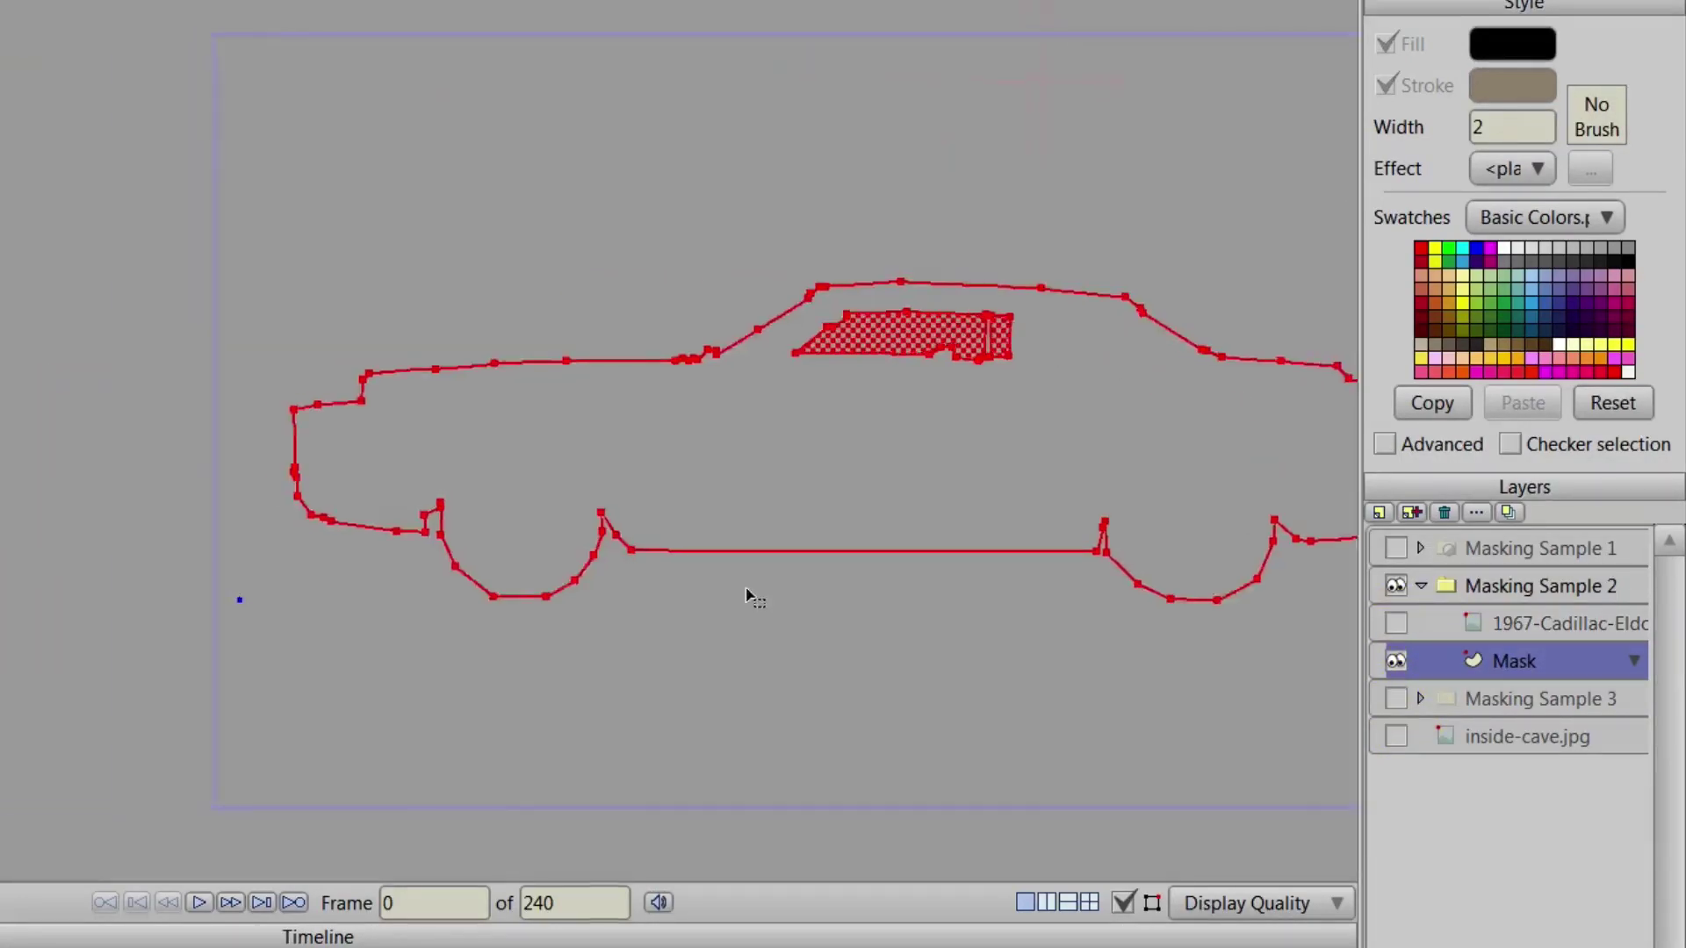
scroll(720, 575, "up", 3)
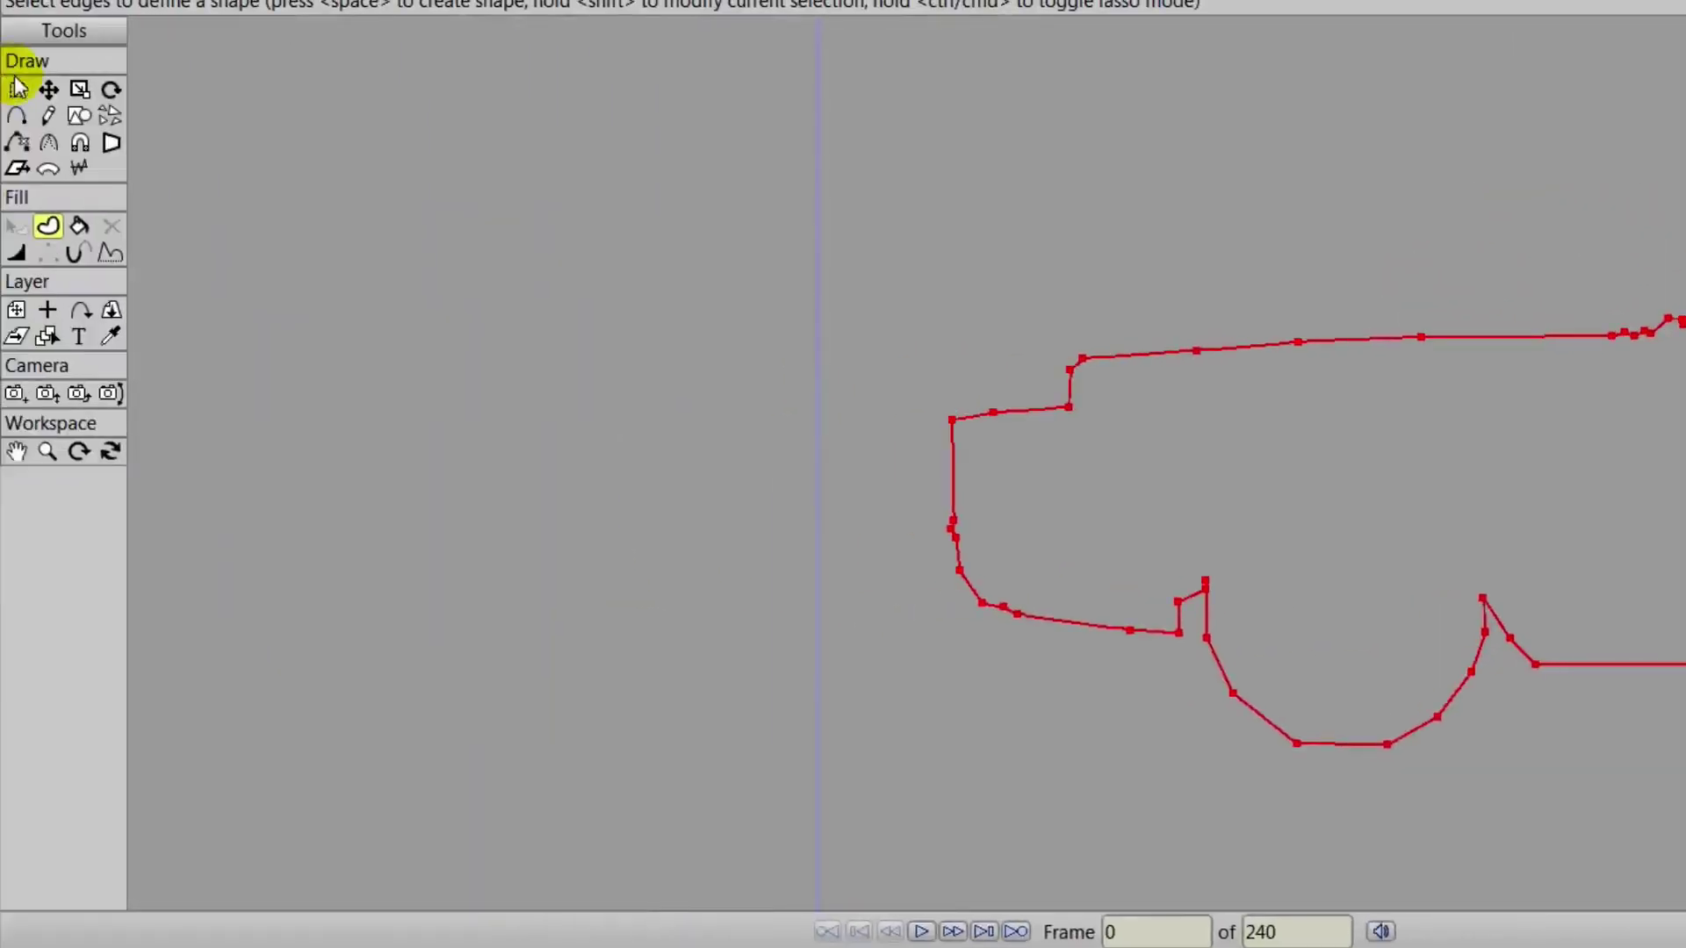
Weld the loose outline points at the peak just in front of the front wheel to close the gap.
left_click(18, 86)
left_click(670, 404)
scroll(784, 494, "up", 4)
left_click_drag(1260, 673, 1184, 413)
scroll(1195, 465, "up", 4)
left_click(48, 89)
scroll(937, 472, "up", 3)
left_click_drag(1089, 449, 1086, 398)
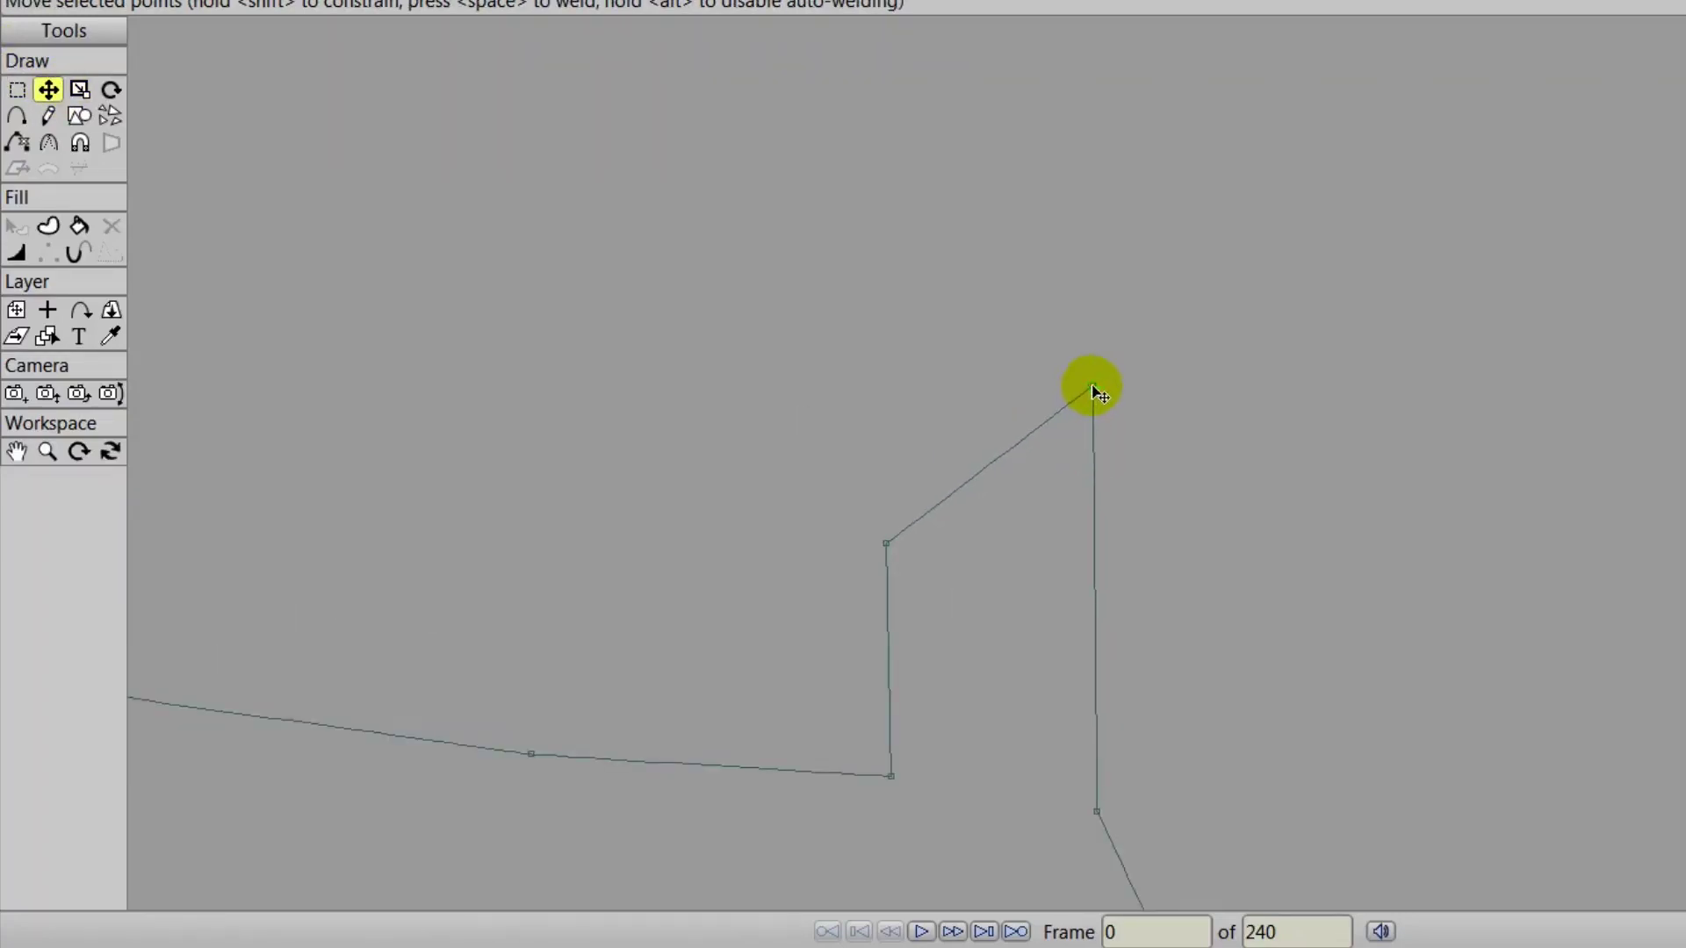
Show the Cadillac image layer again and create a filled shape without stroke from all the mask's edges.
scroll(1210, 471, "down", 8)
left_click_drag(1554, 590, 941, 671)
scroll(1020, 638, "down", 1)
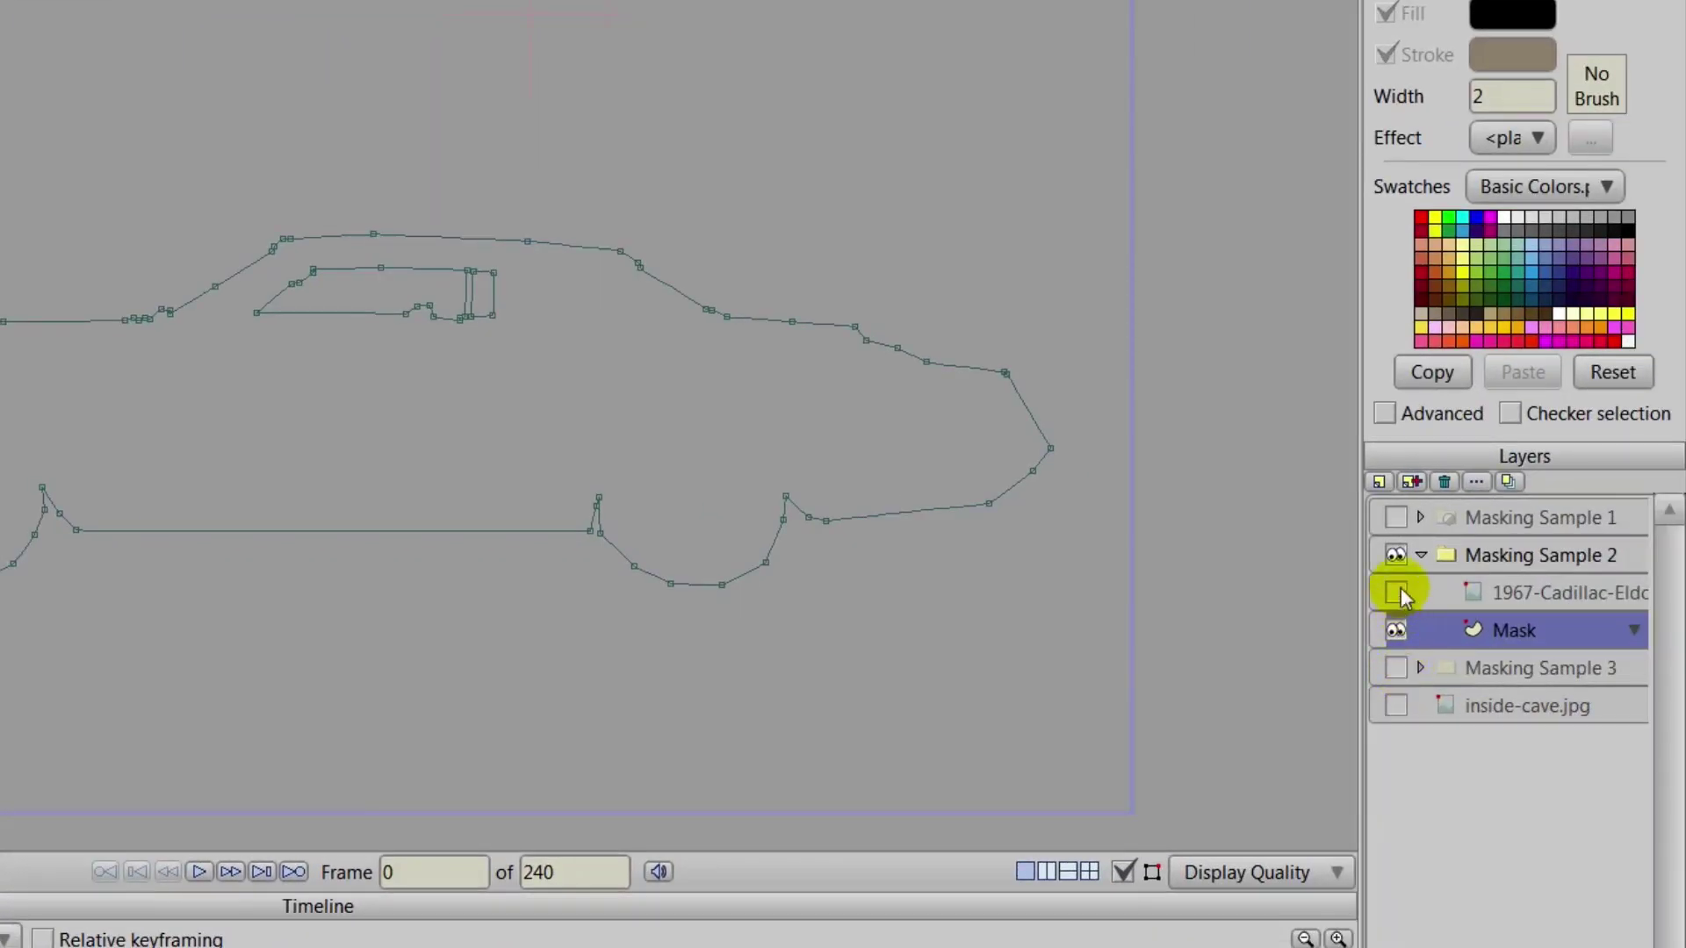
left_click(1396, 593)
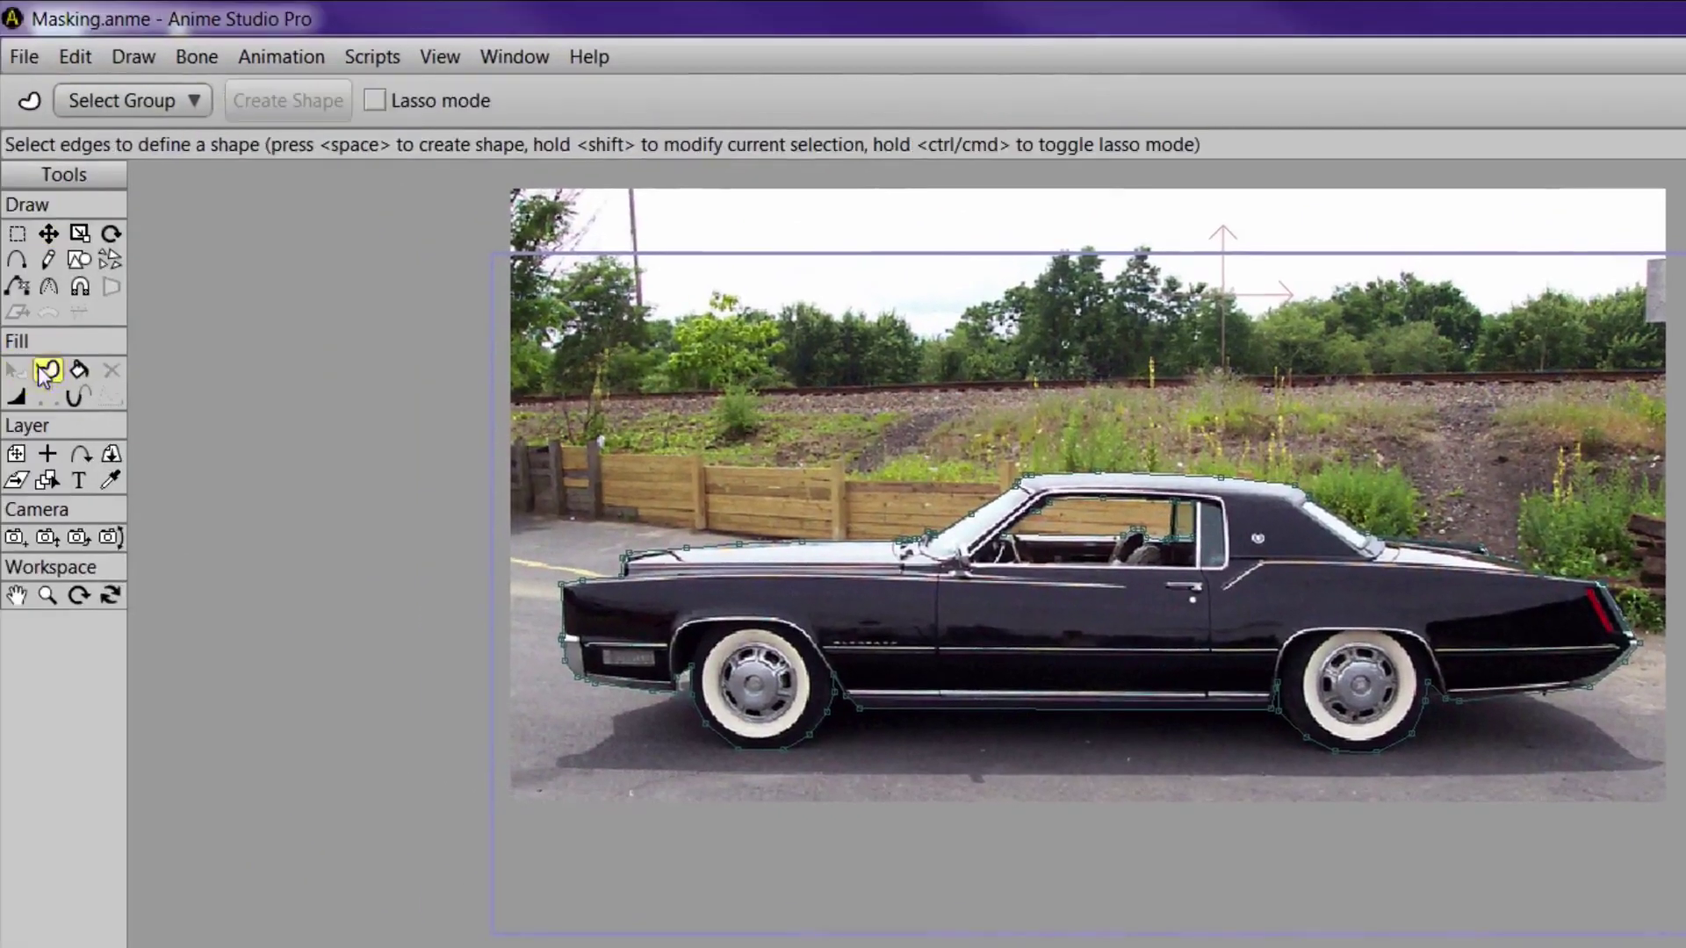
left_click_drag(429, 361, 1659, 913)
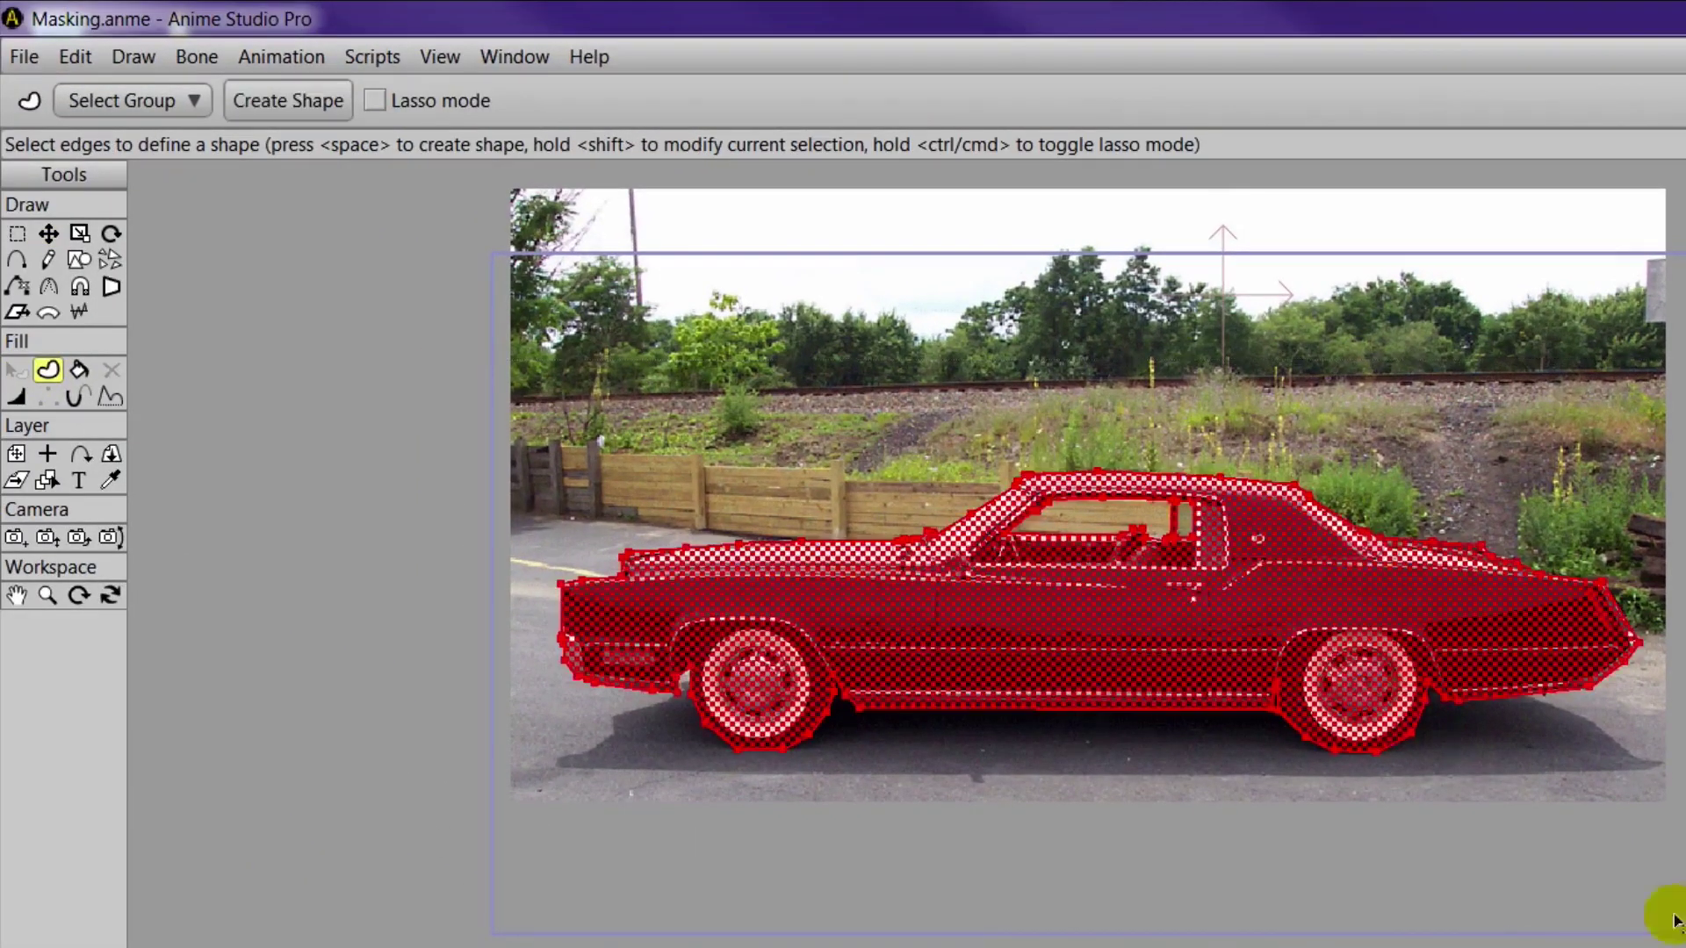
left_click(297, 100)
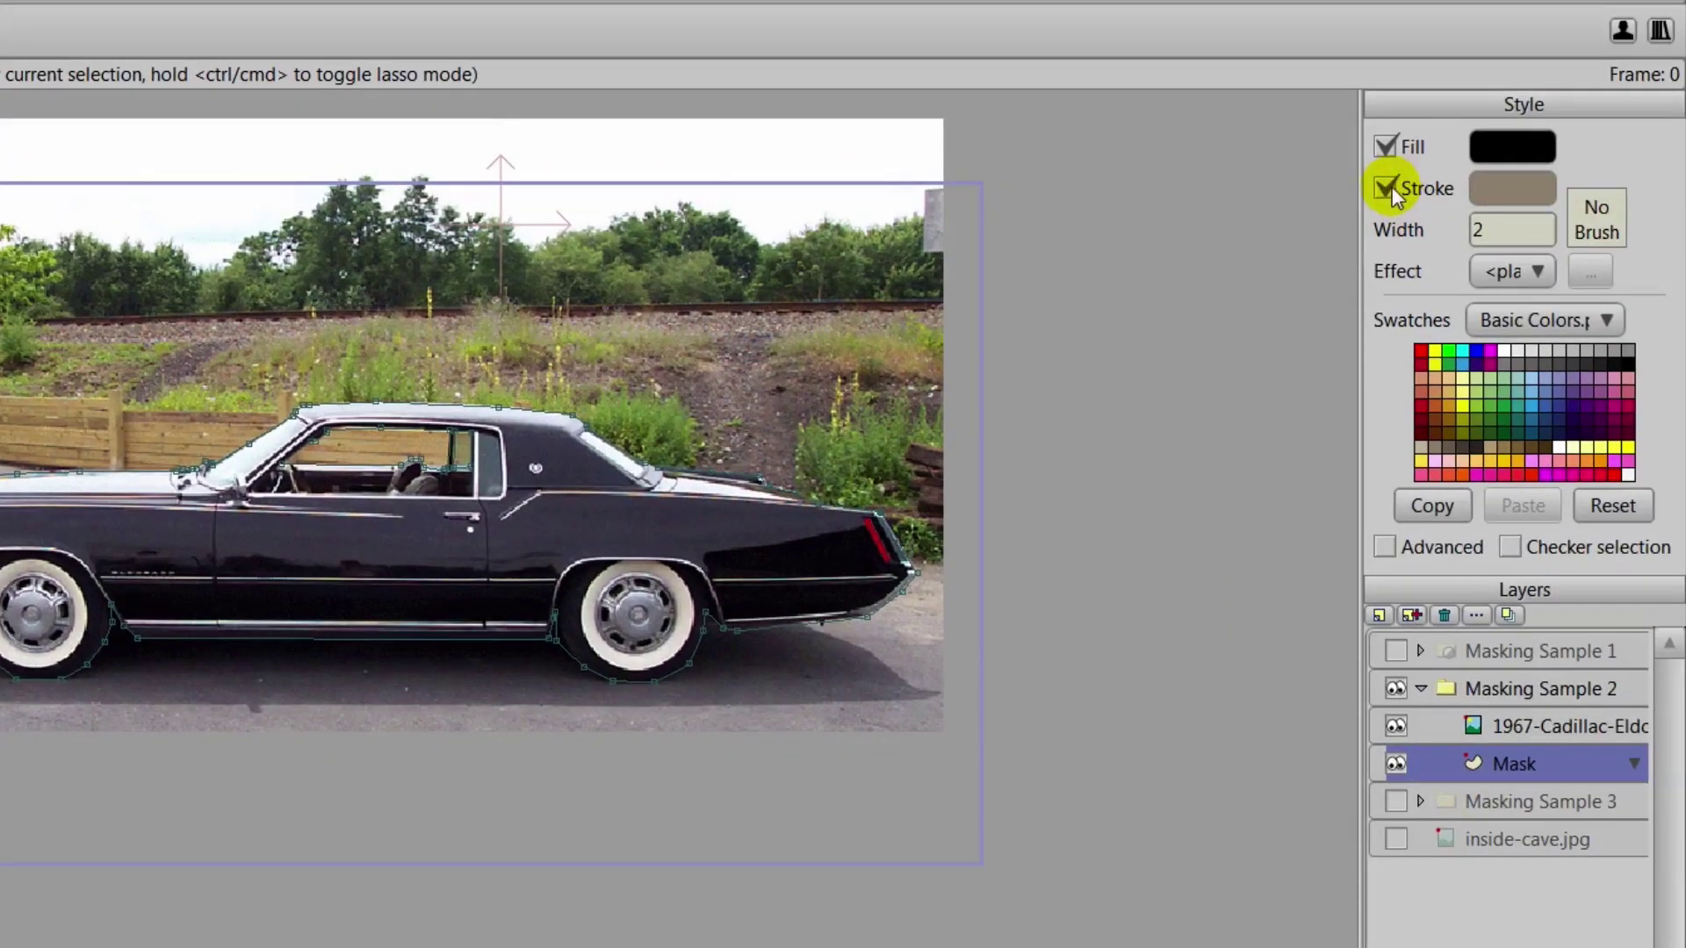
left_click(1390, 186)
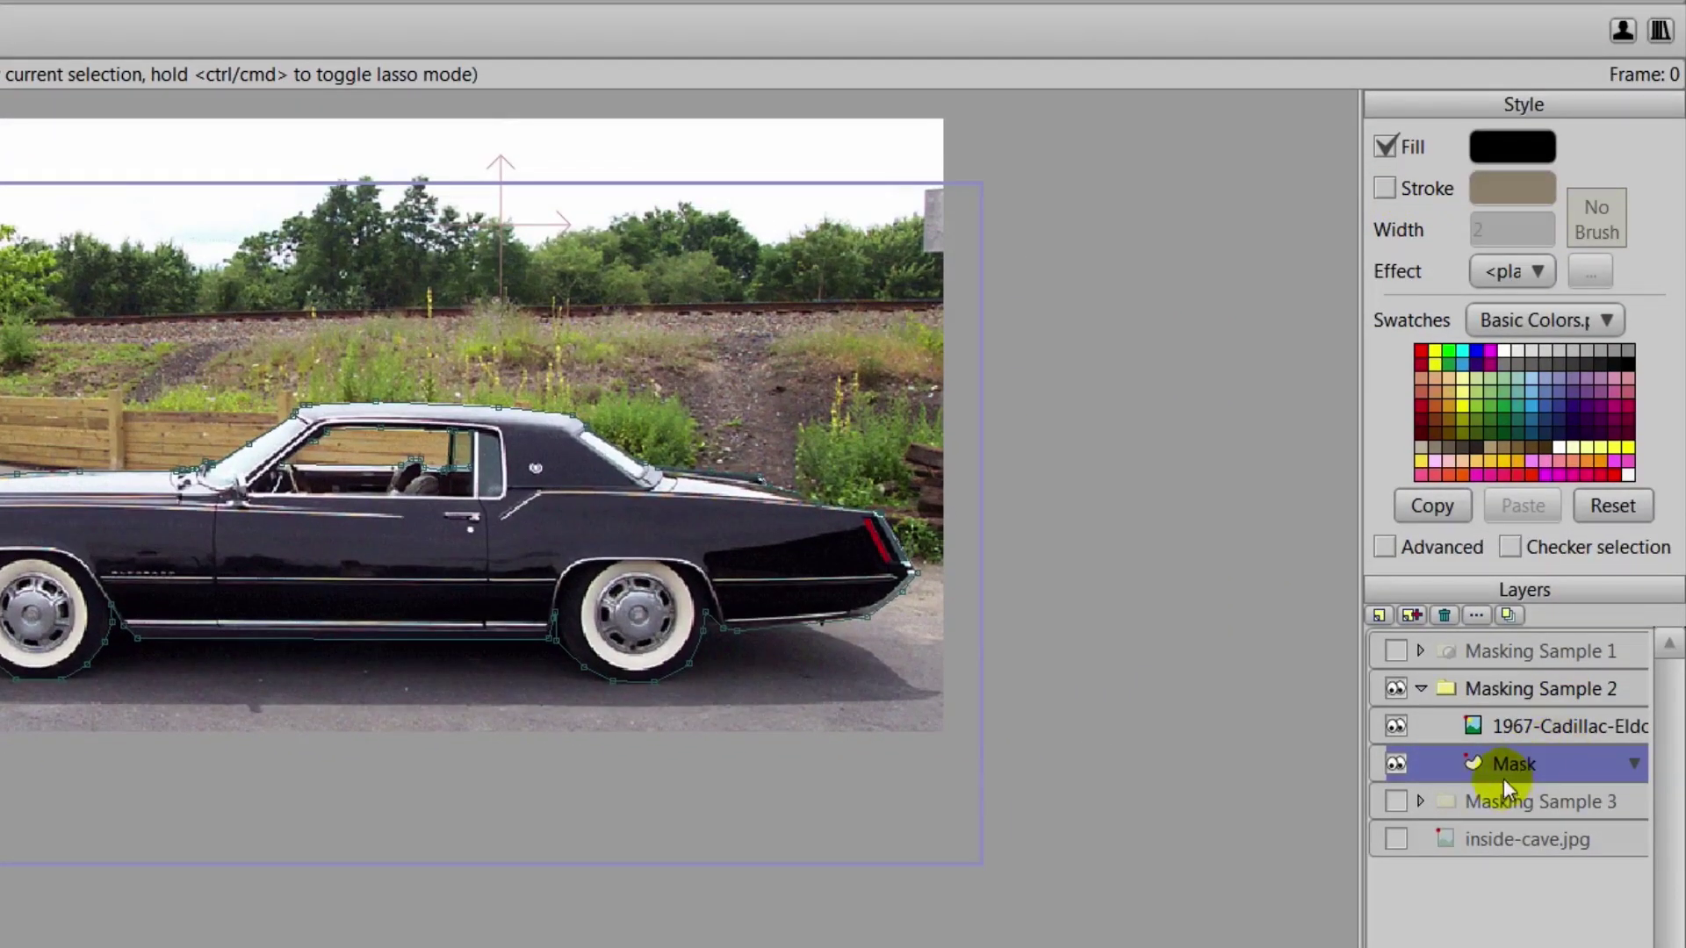
Set the group mask of Masking Sample 2 to Hide all and apply it.
left_click(1461, 692)
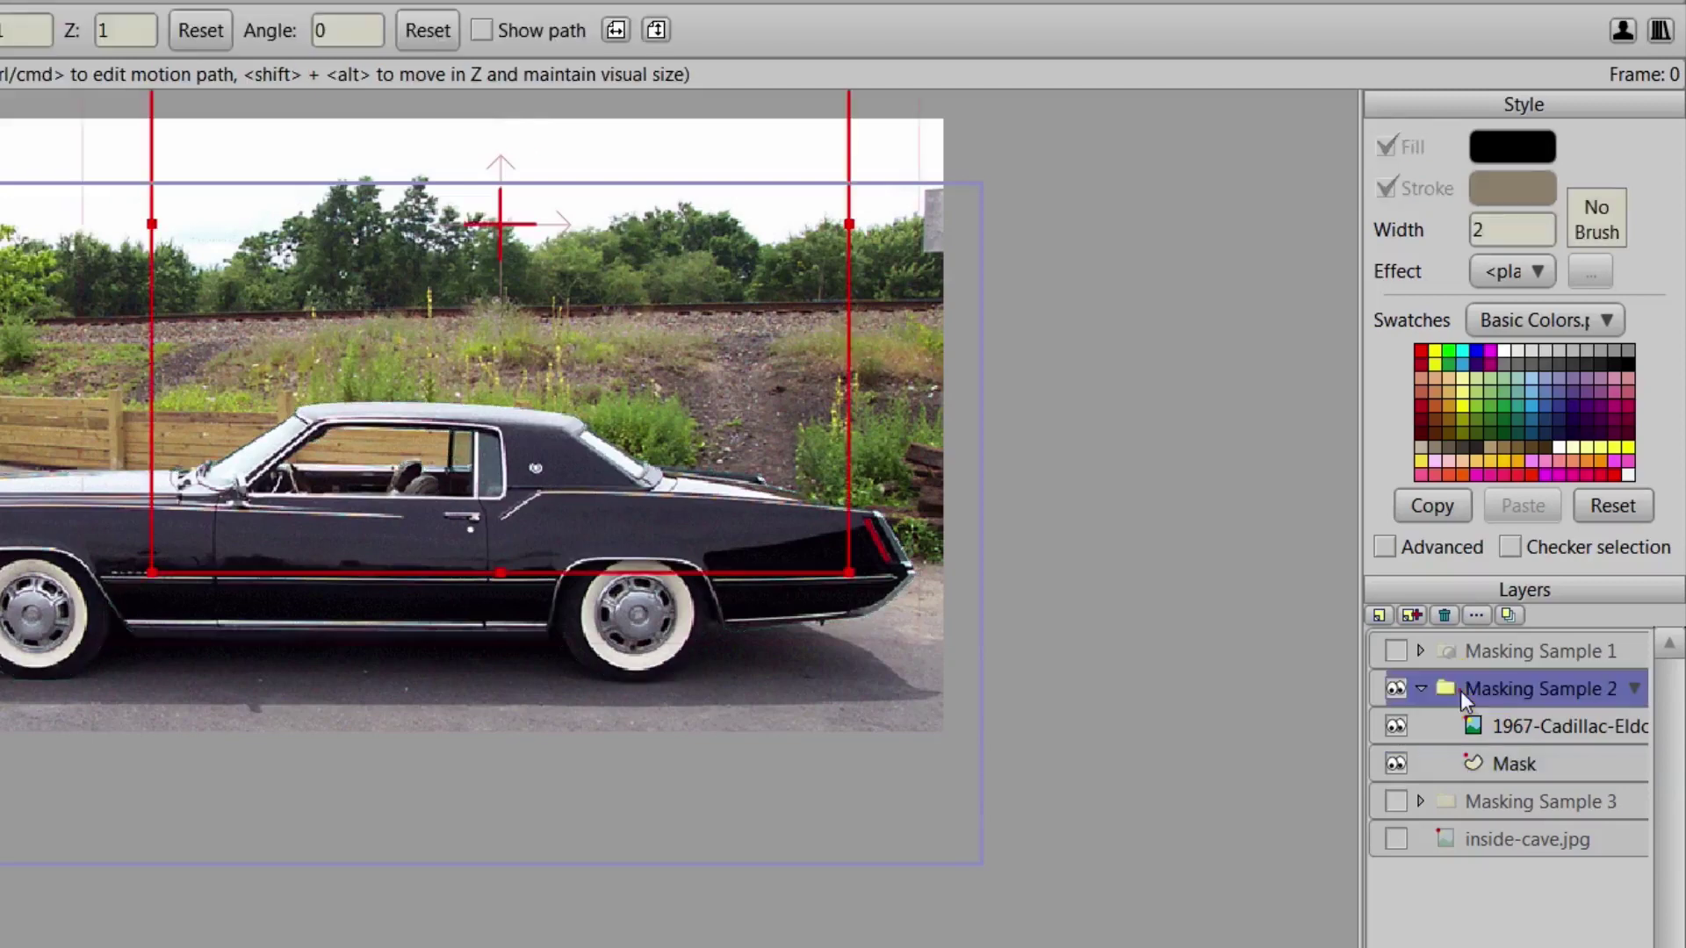
left_click_drag(1, 151, 799, 672)
left_click(752, 723)
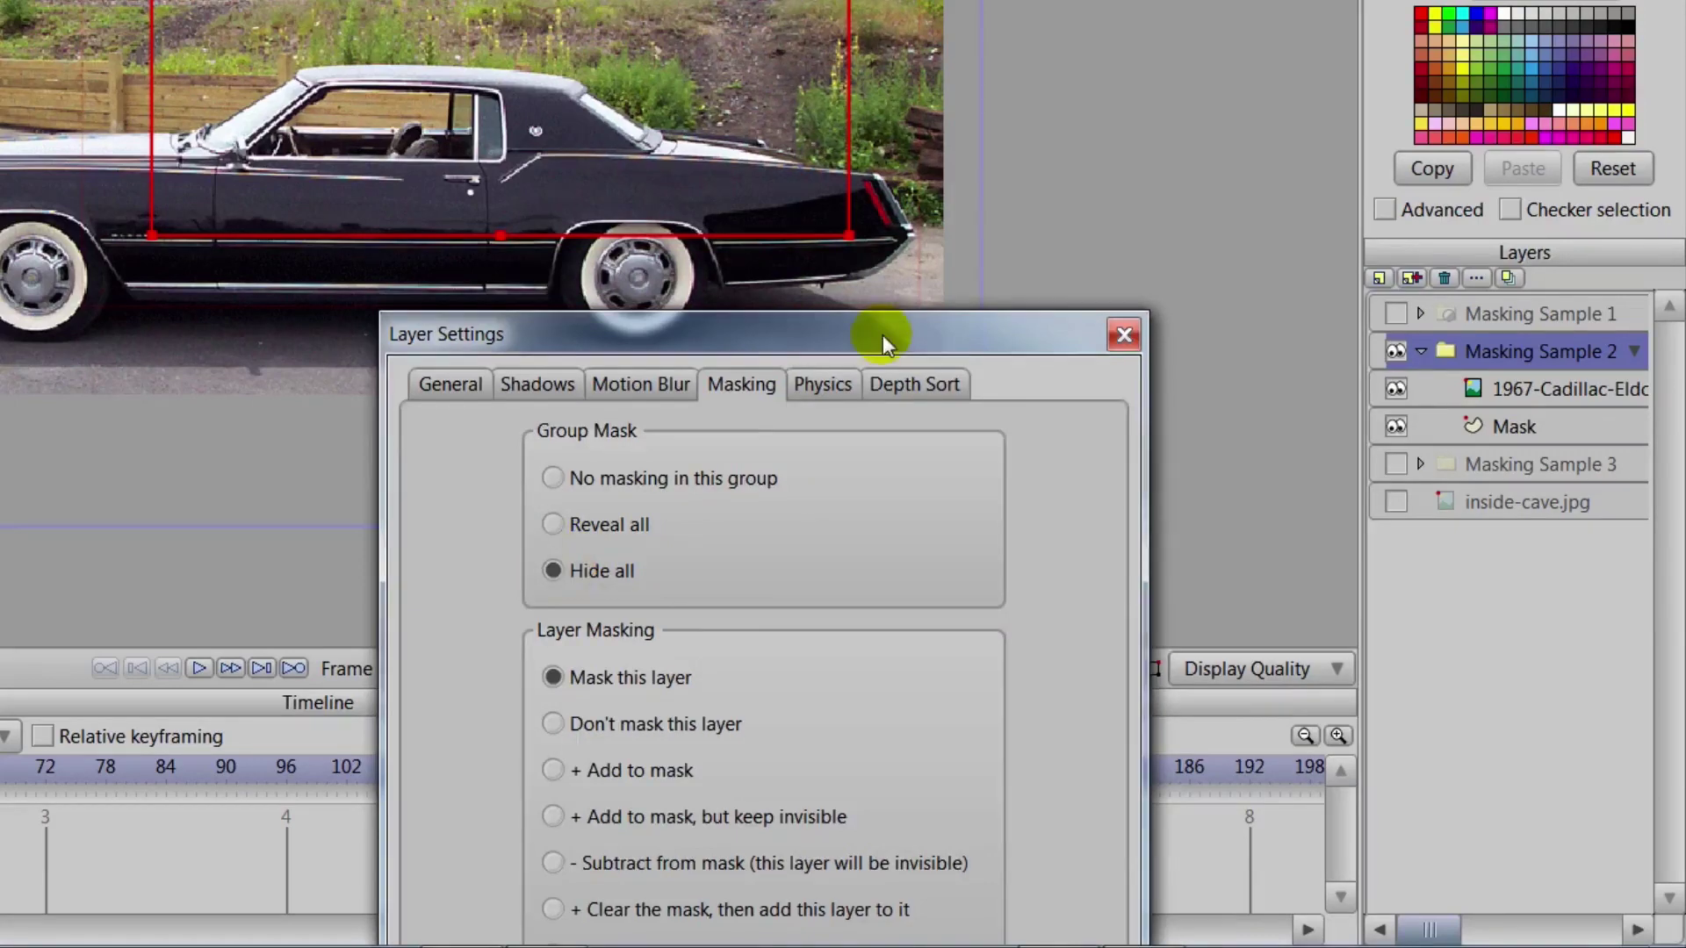
left_click_drag(882, 334, 1047, 0)
left_click(1157, 588)
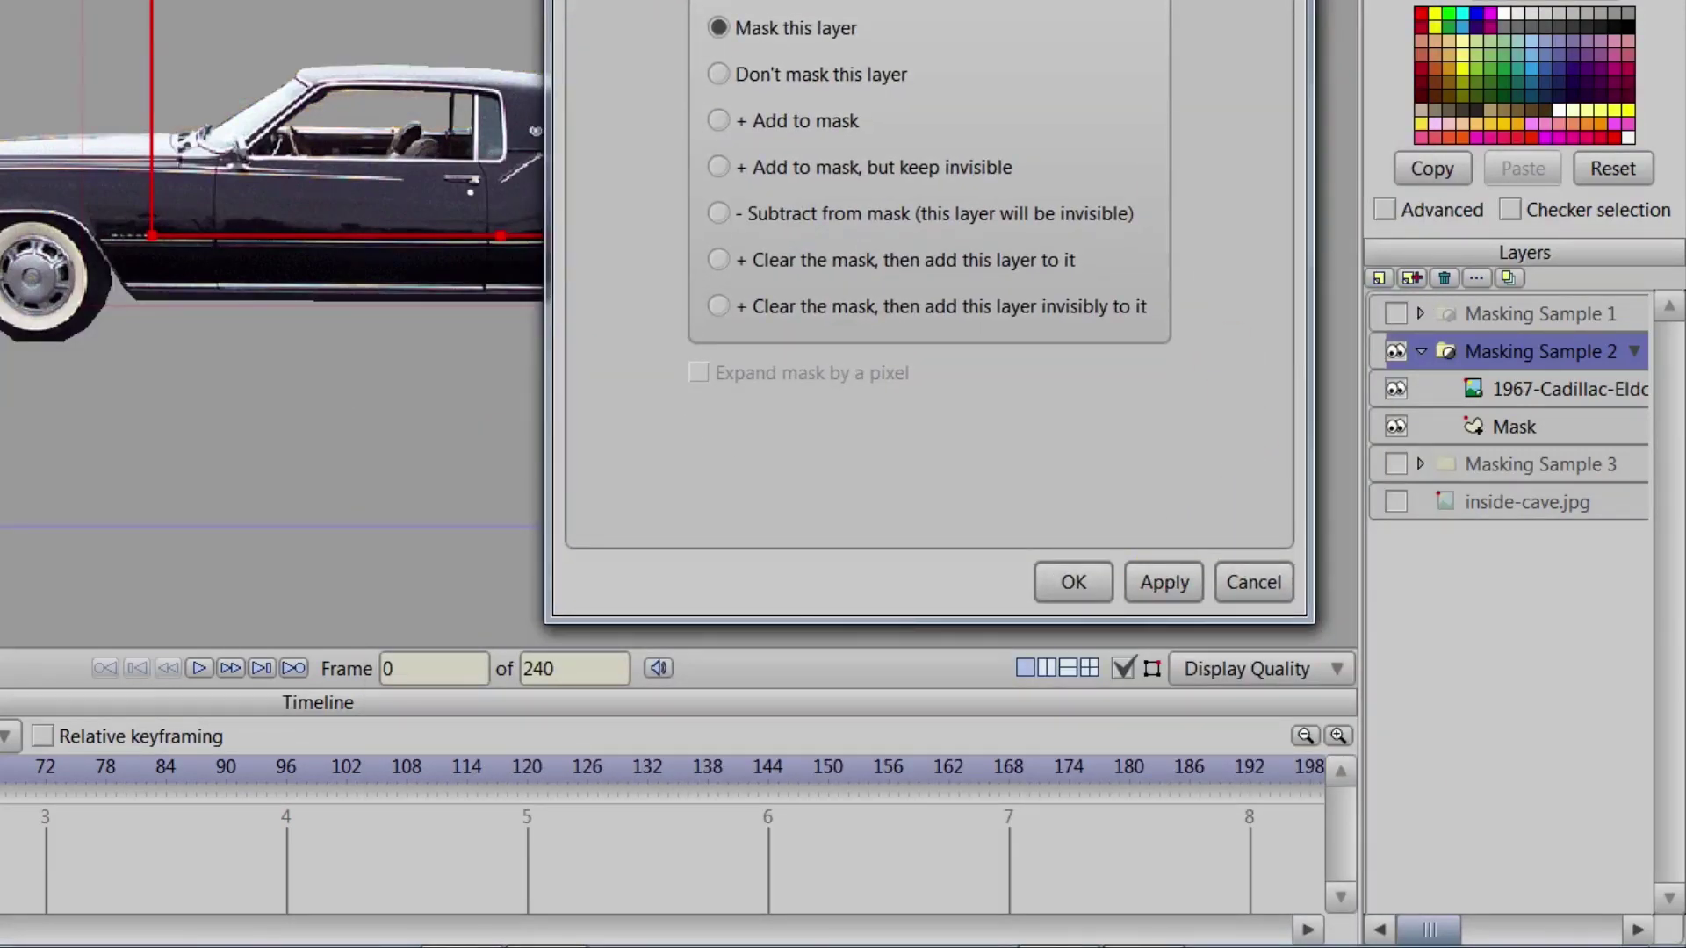
Check the masking settings of the Cadillac image layer and the Mask layer, and close the layer settings.
left_click(1472, 391)
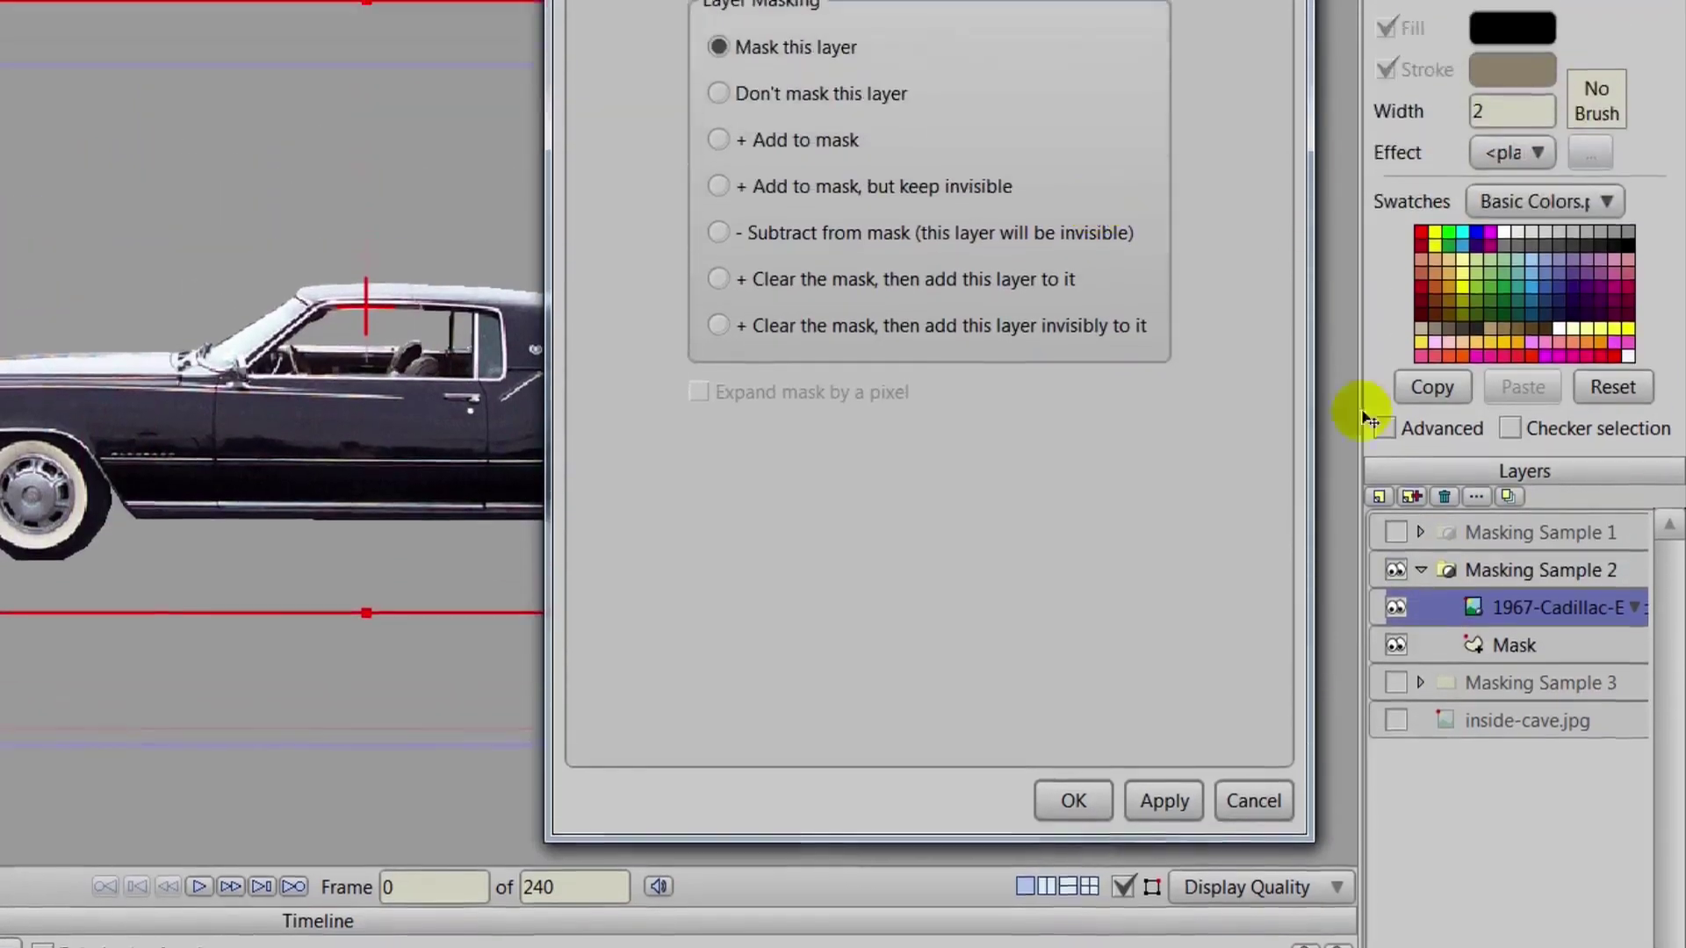
left_click(1486, 430)
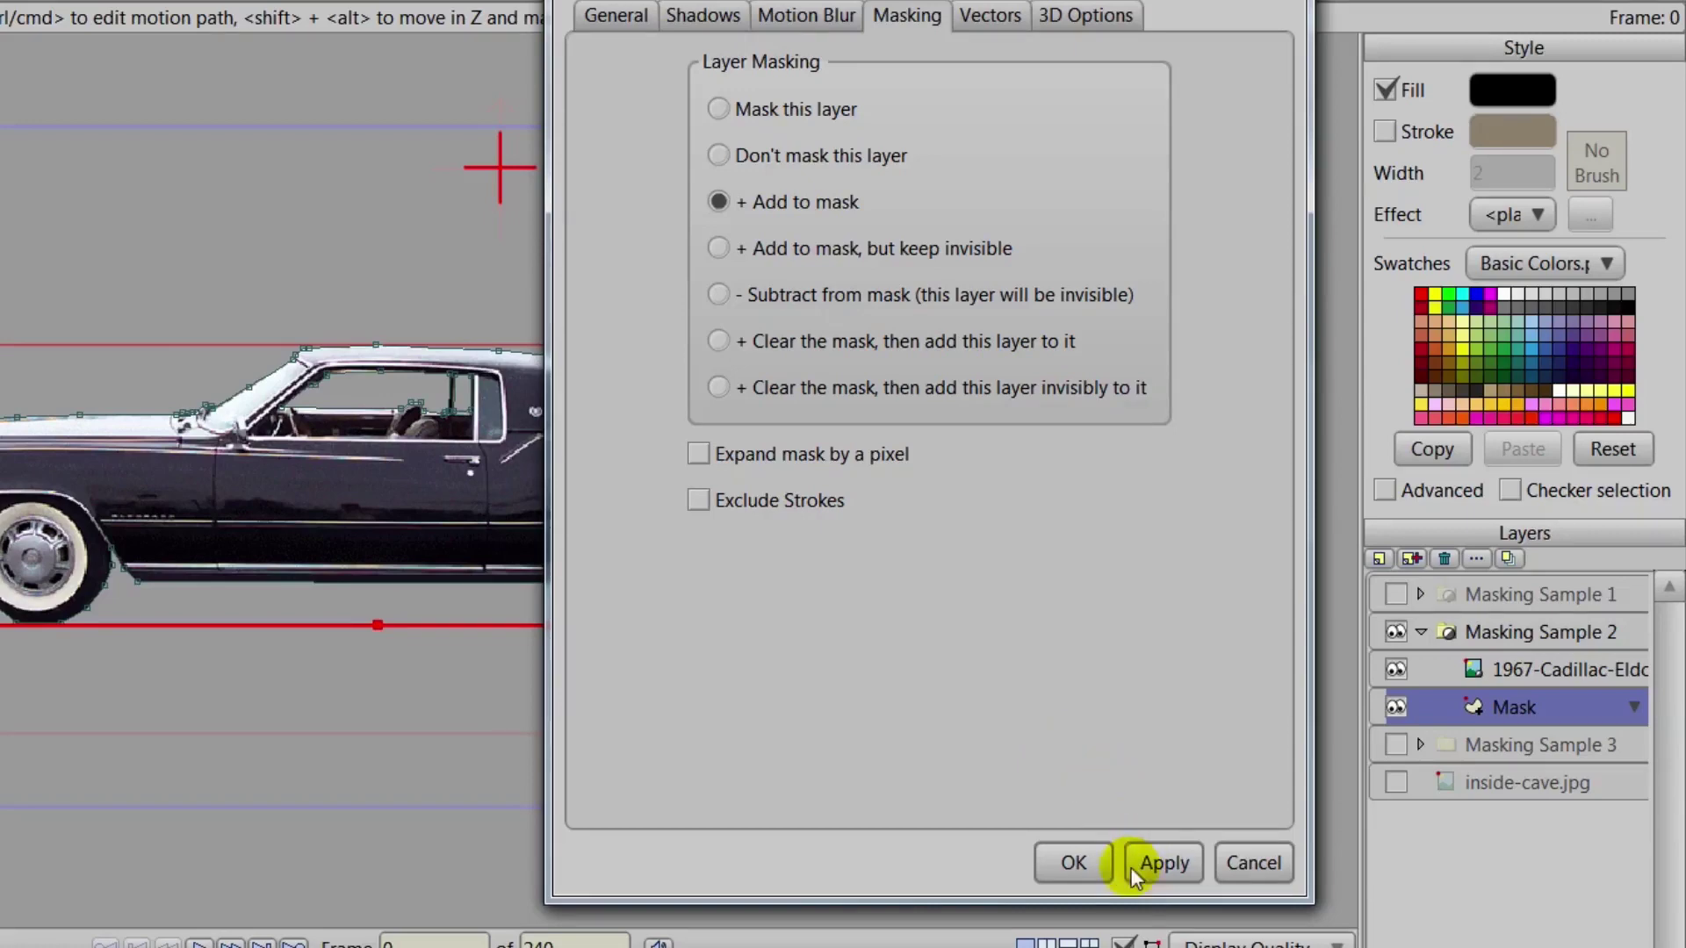
left_click(1085, 860)
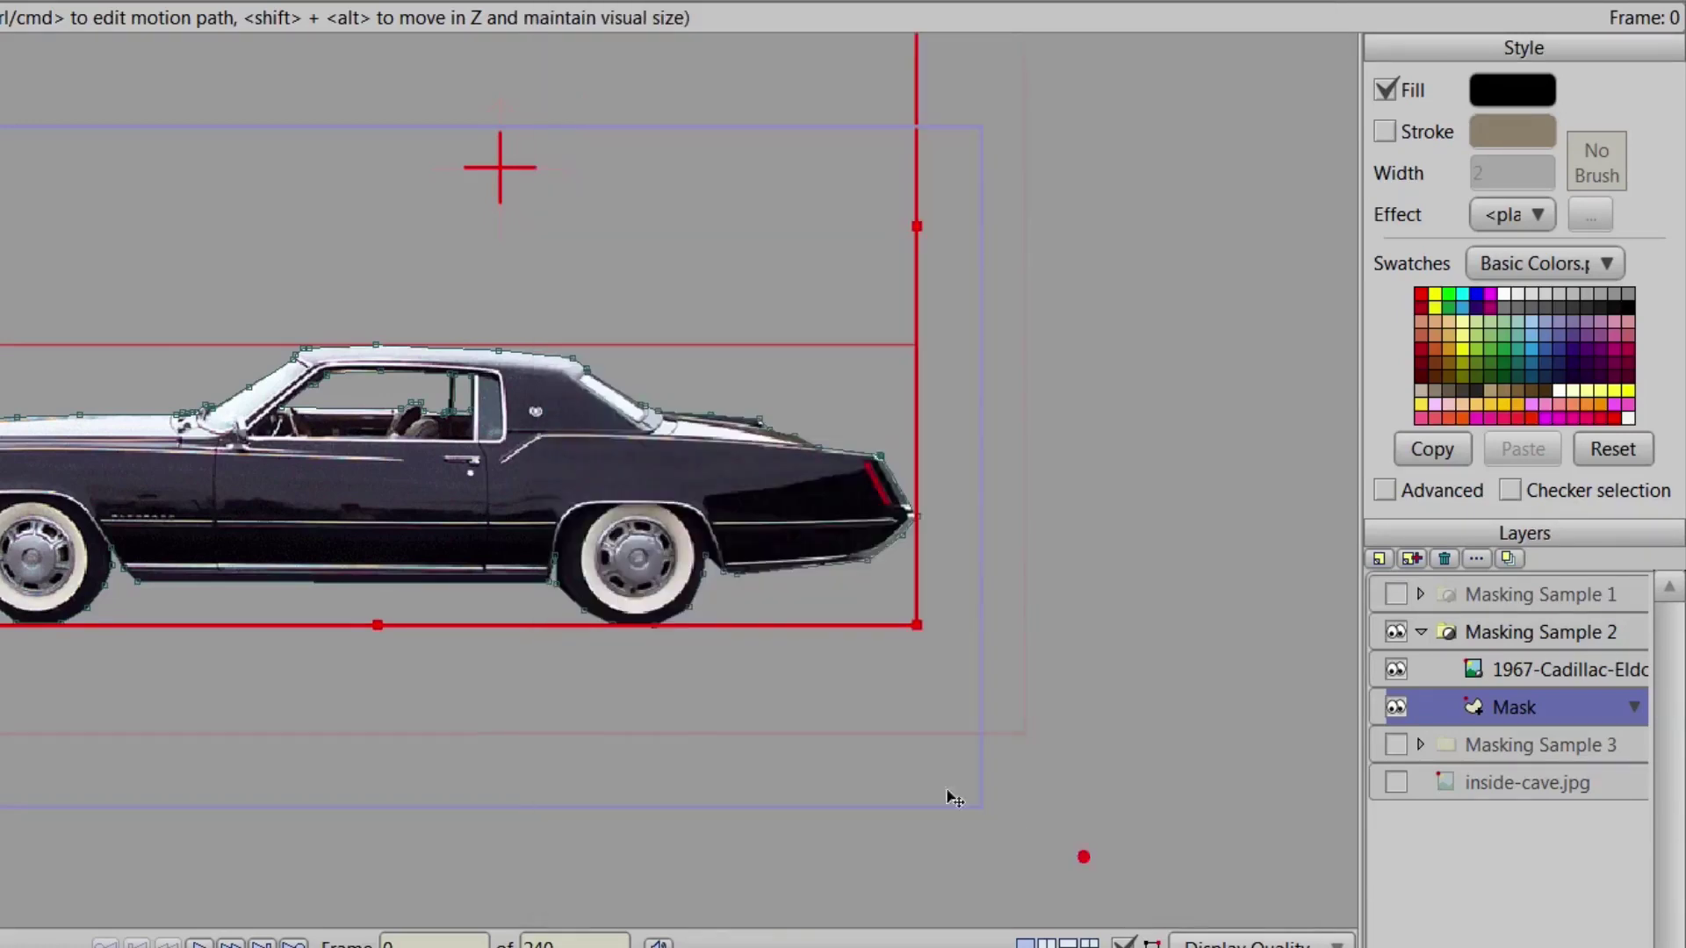
Render a preview of the masked car to examine the cutout, and close it.
scroll(866, 703, "up", 2)
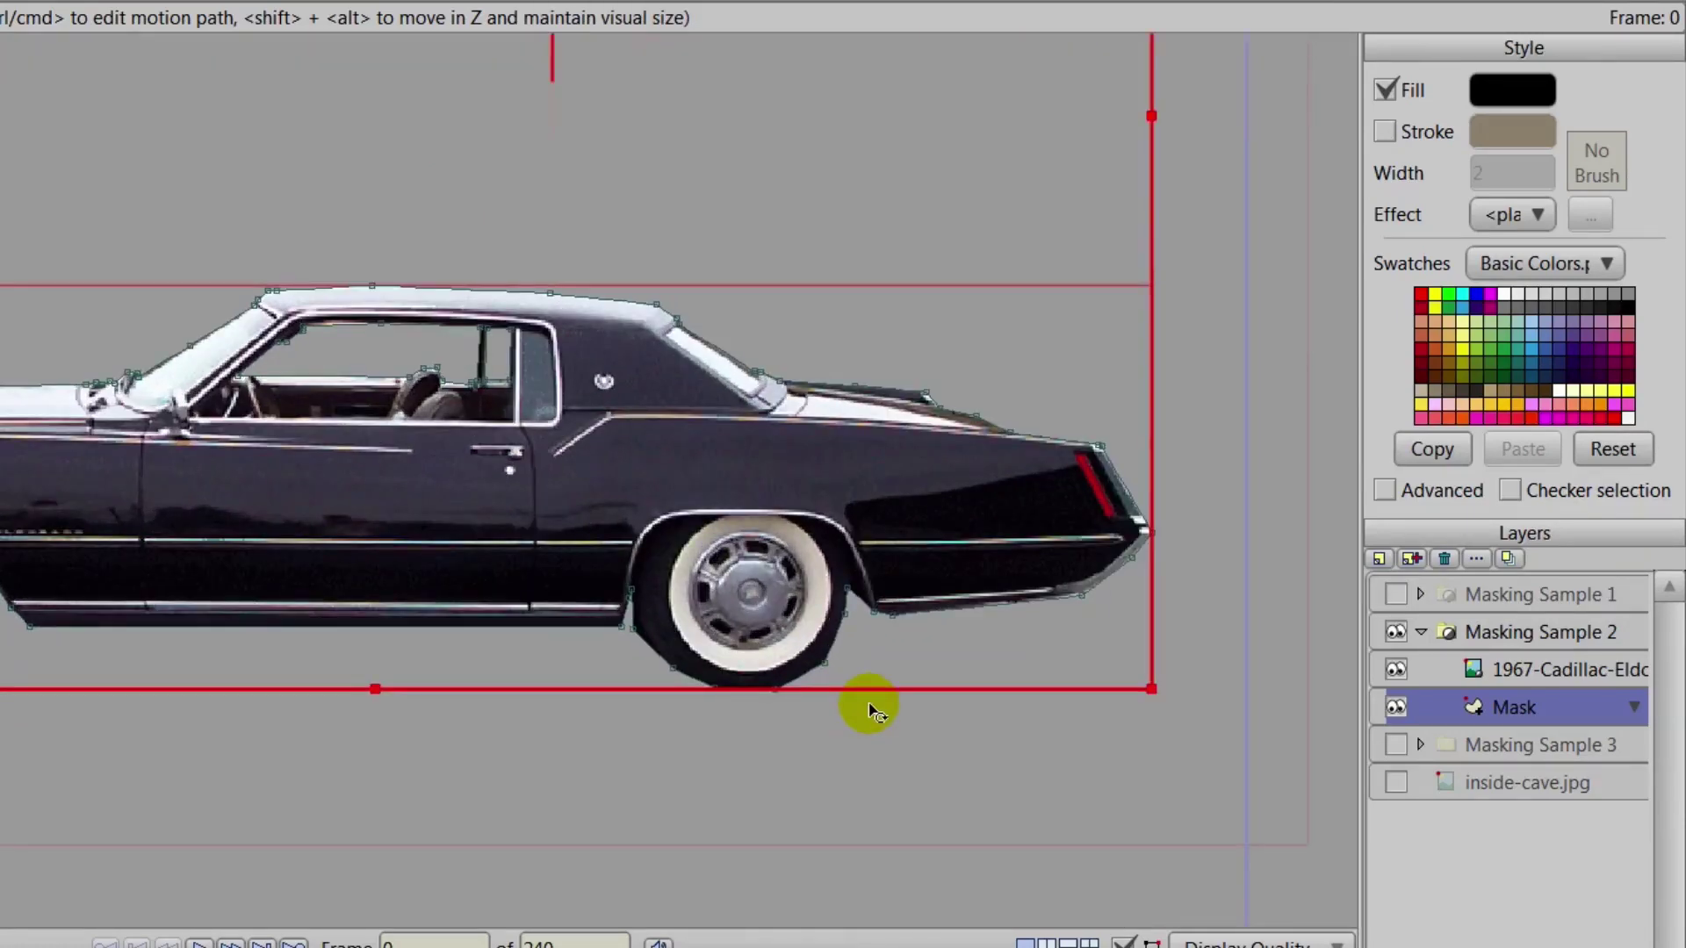
key("ctrl+r")
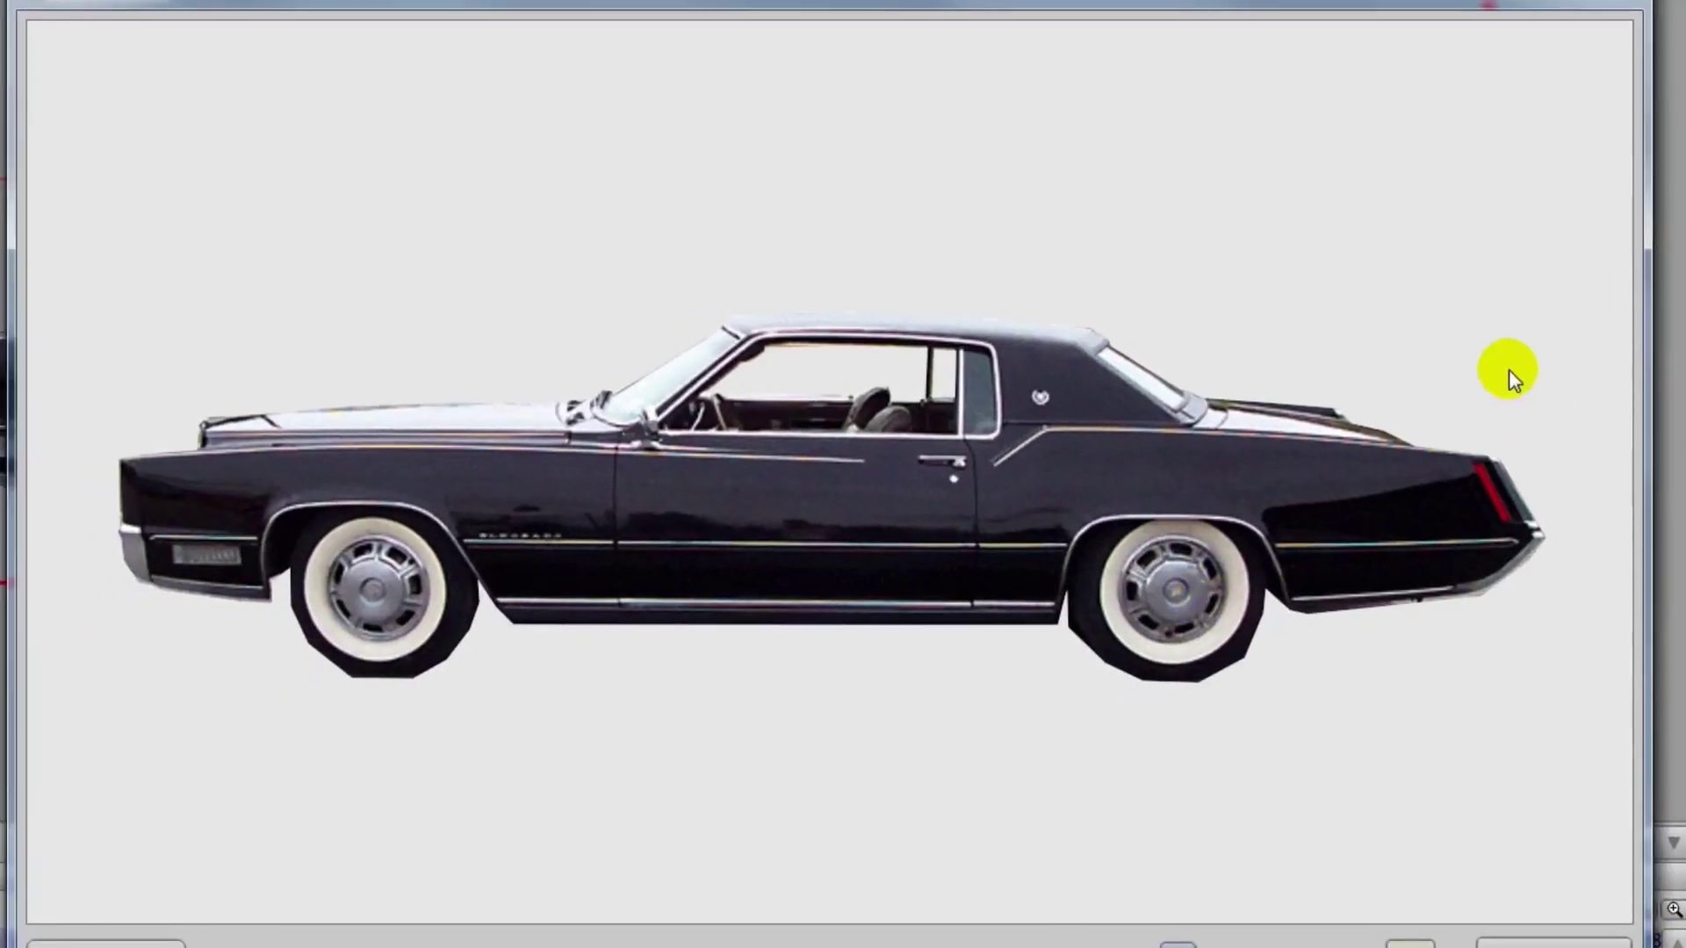
left_click(1598, 2)
Round the mask outline around the front tire by adjusting its points with the Curvature tool.
scroll(948, 513, "down", 3)
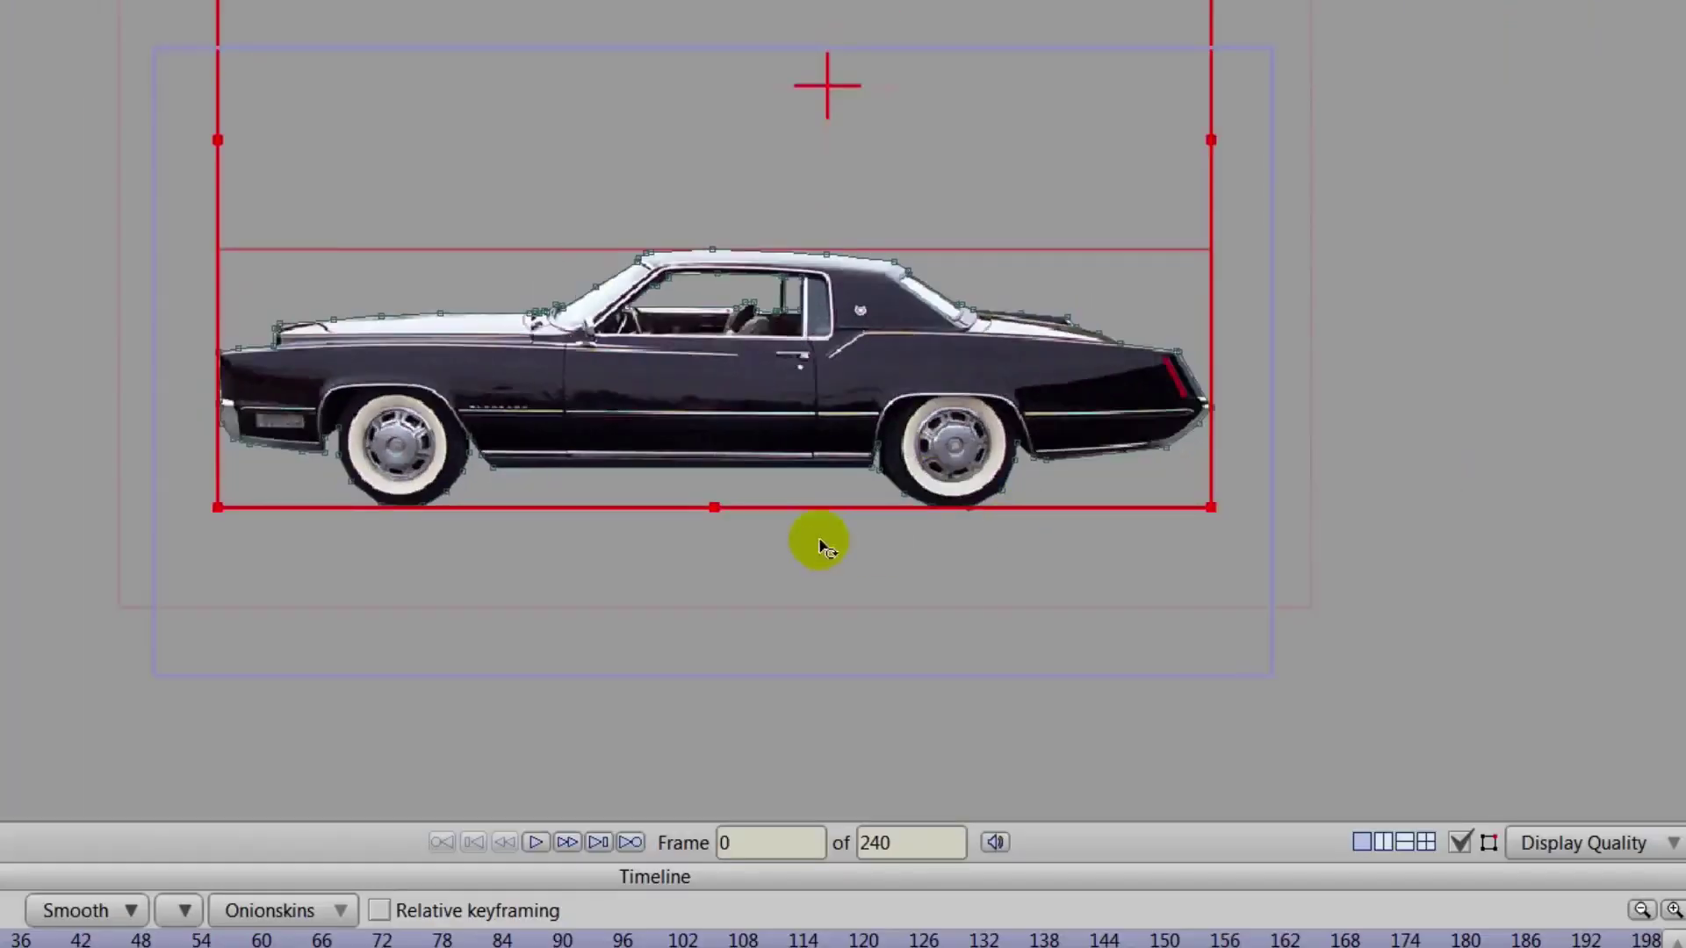
left_click_drag(880, 529, 1014, 489)
scroll(1014, 489, "up", 6)
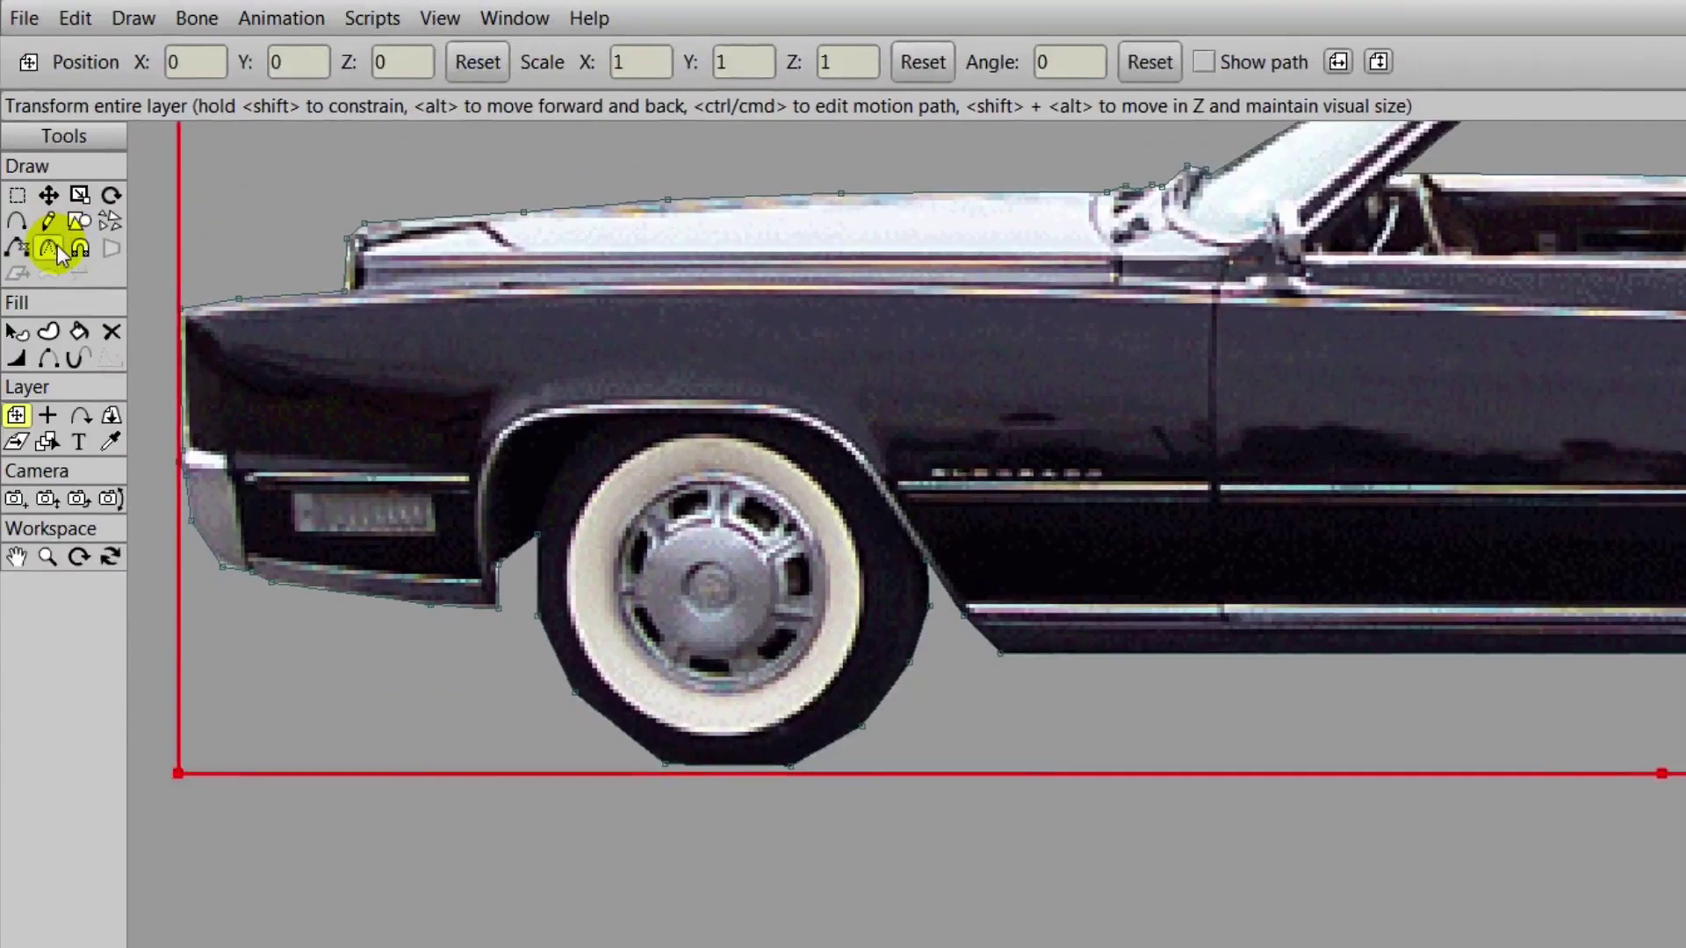
left_click(49, 248)
left_click_drag(410, 352, 849, 326)
scroll(992, 578, "up", 3)
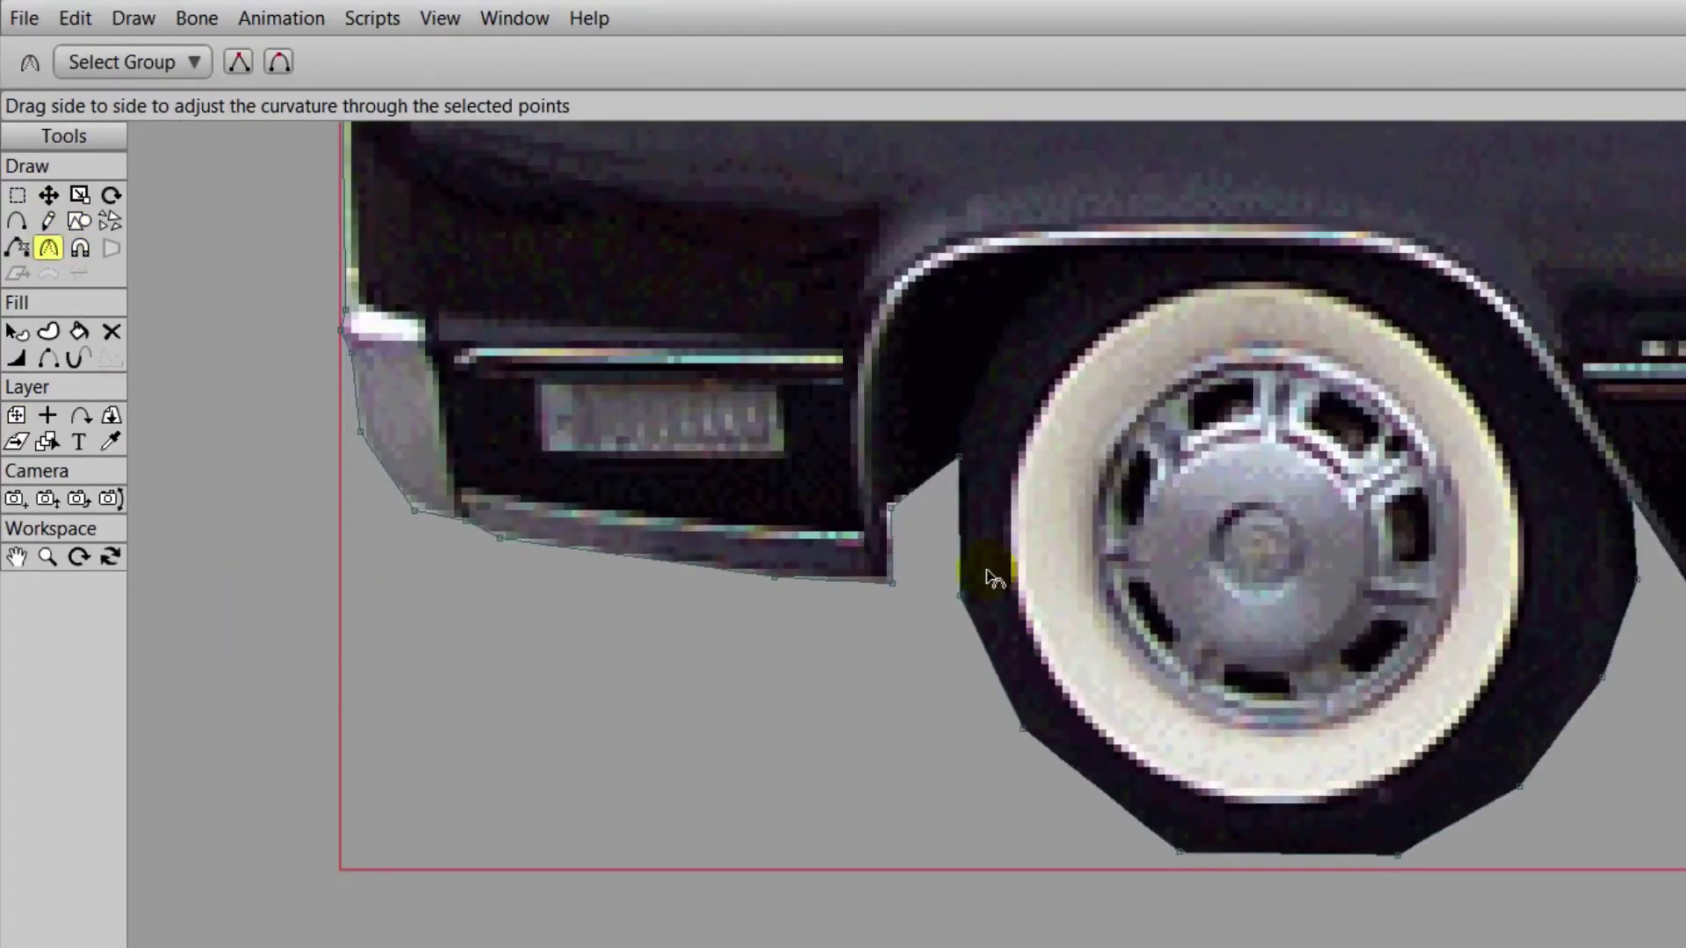
left_click(1179, 853)
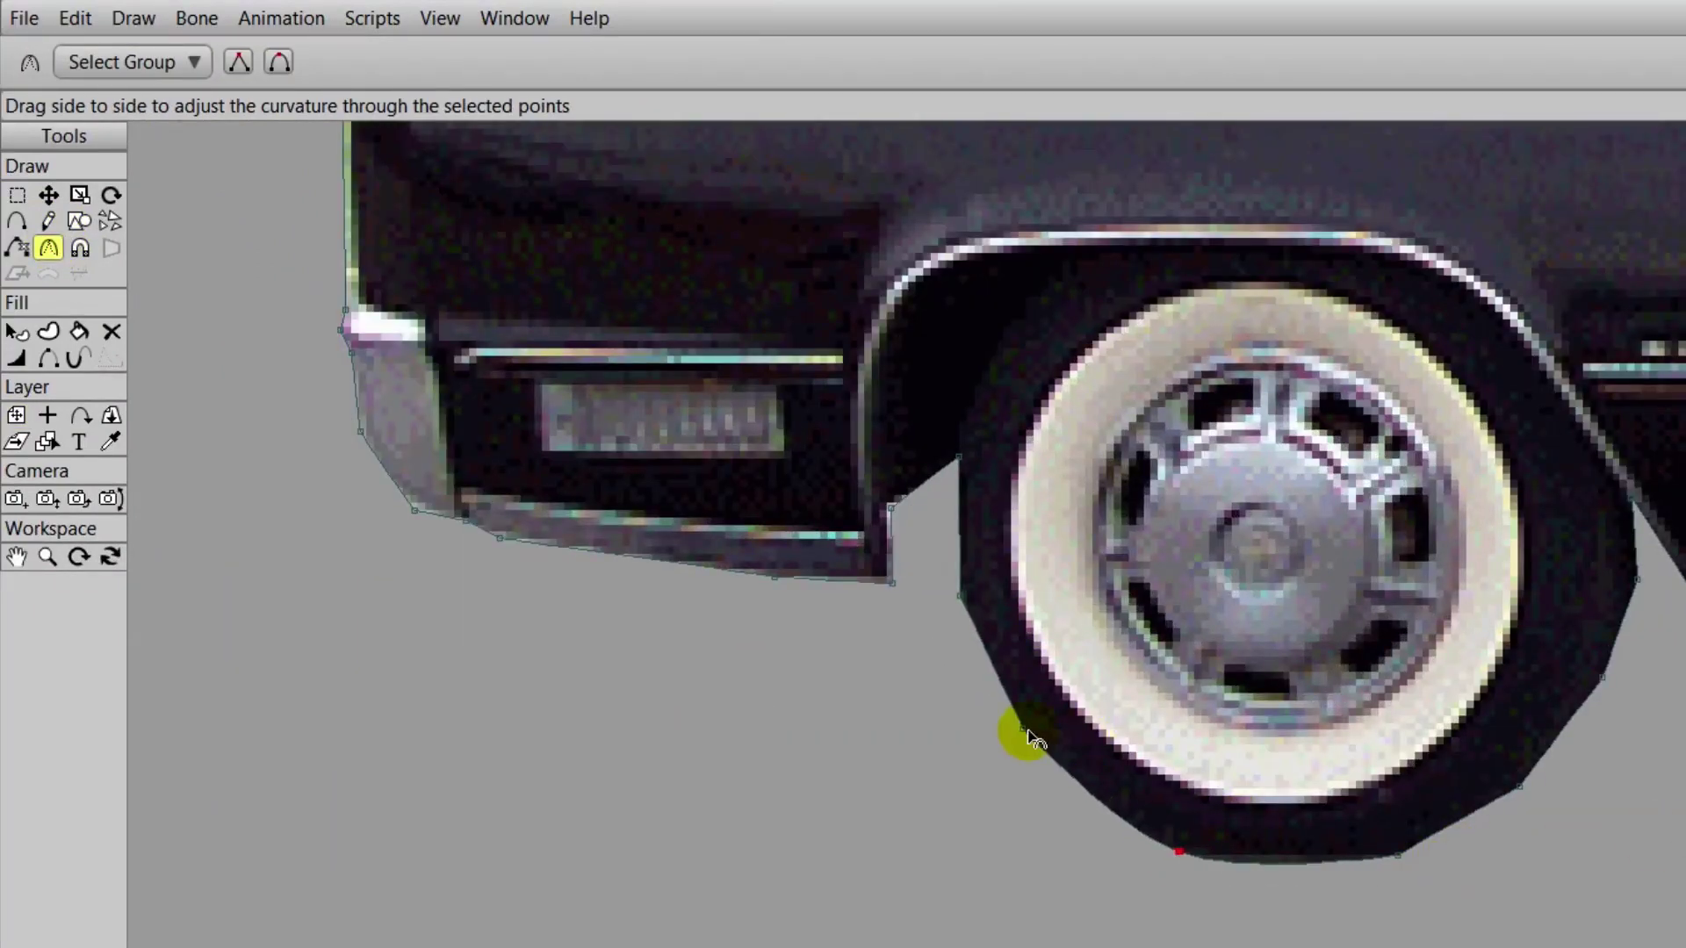
left_click_drag(1051, 740, 1490, 806)
left_click_drag(959, 591, 1383, 700)
left_click_drag(1400, 860, 1611, 817)
left_click_drag(1519, 788, 1683, 674)
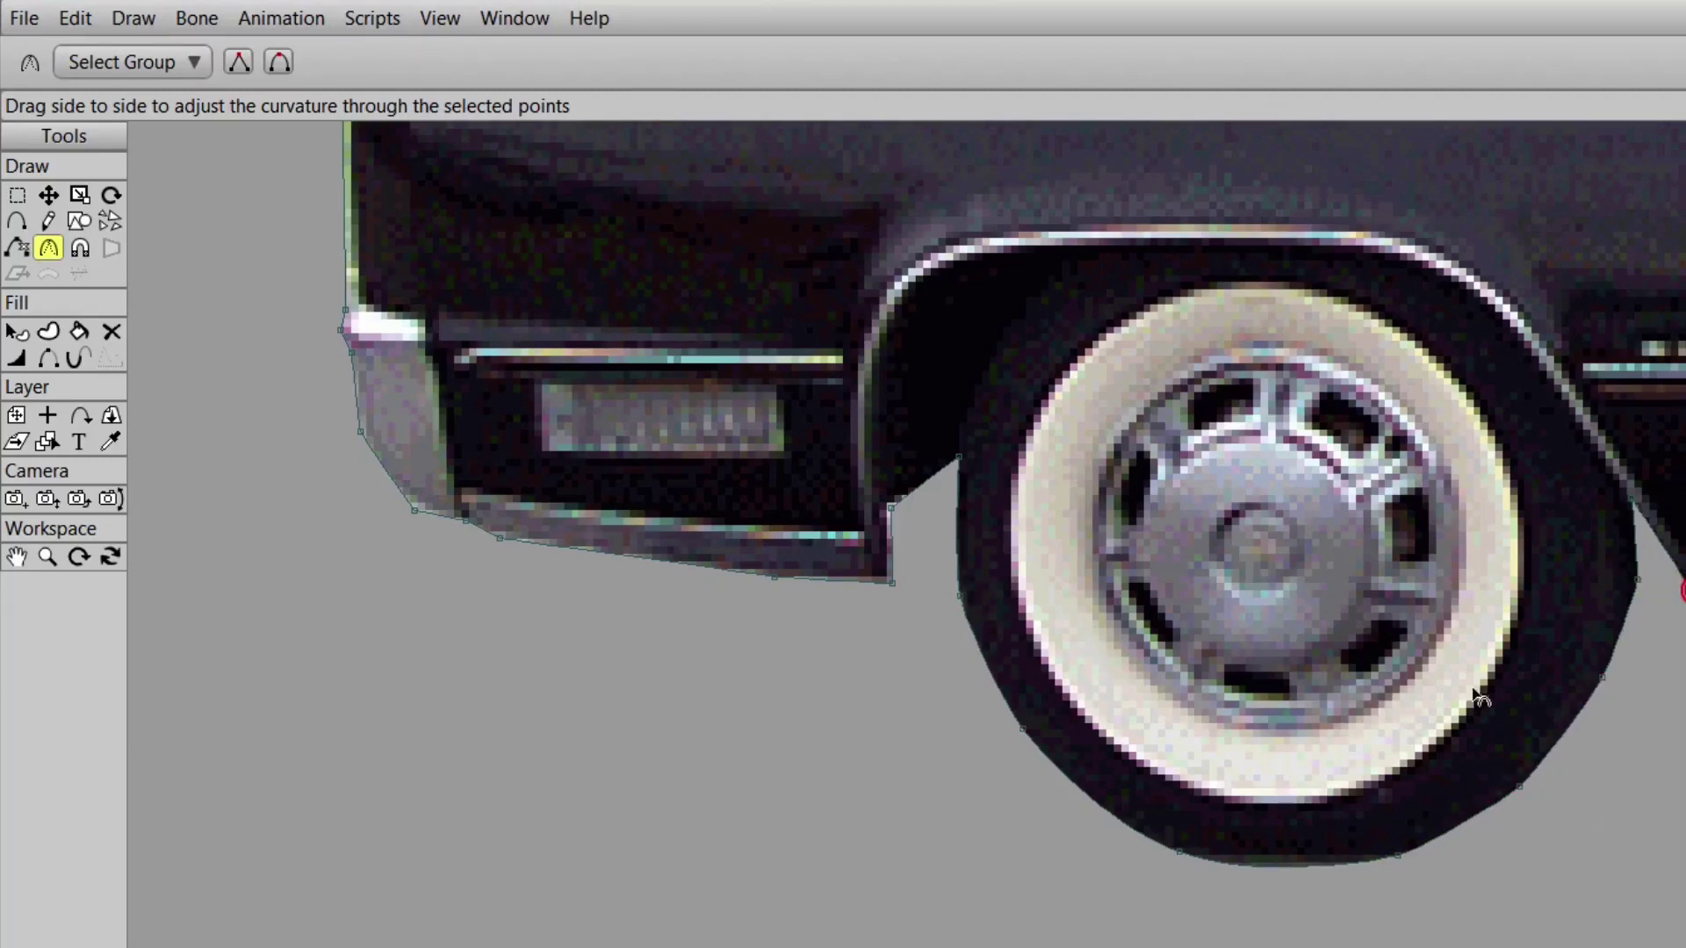
Smooth the mask outline's curvature along the upper edges of the hood and the roof.
left_click_drag(1128, 615, 999, 905)
left_click_drag(852, 639, 780, 847)
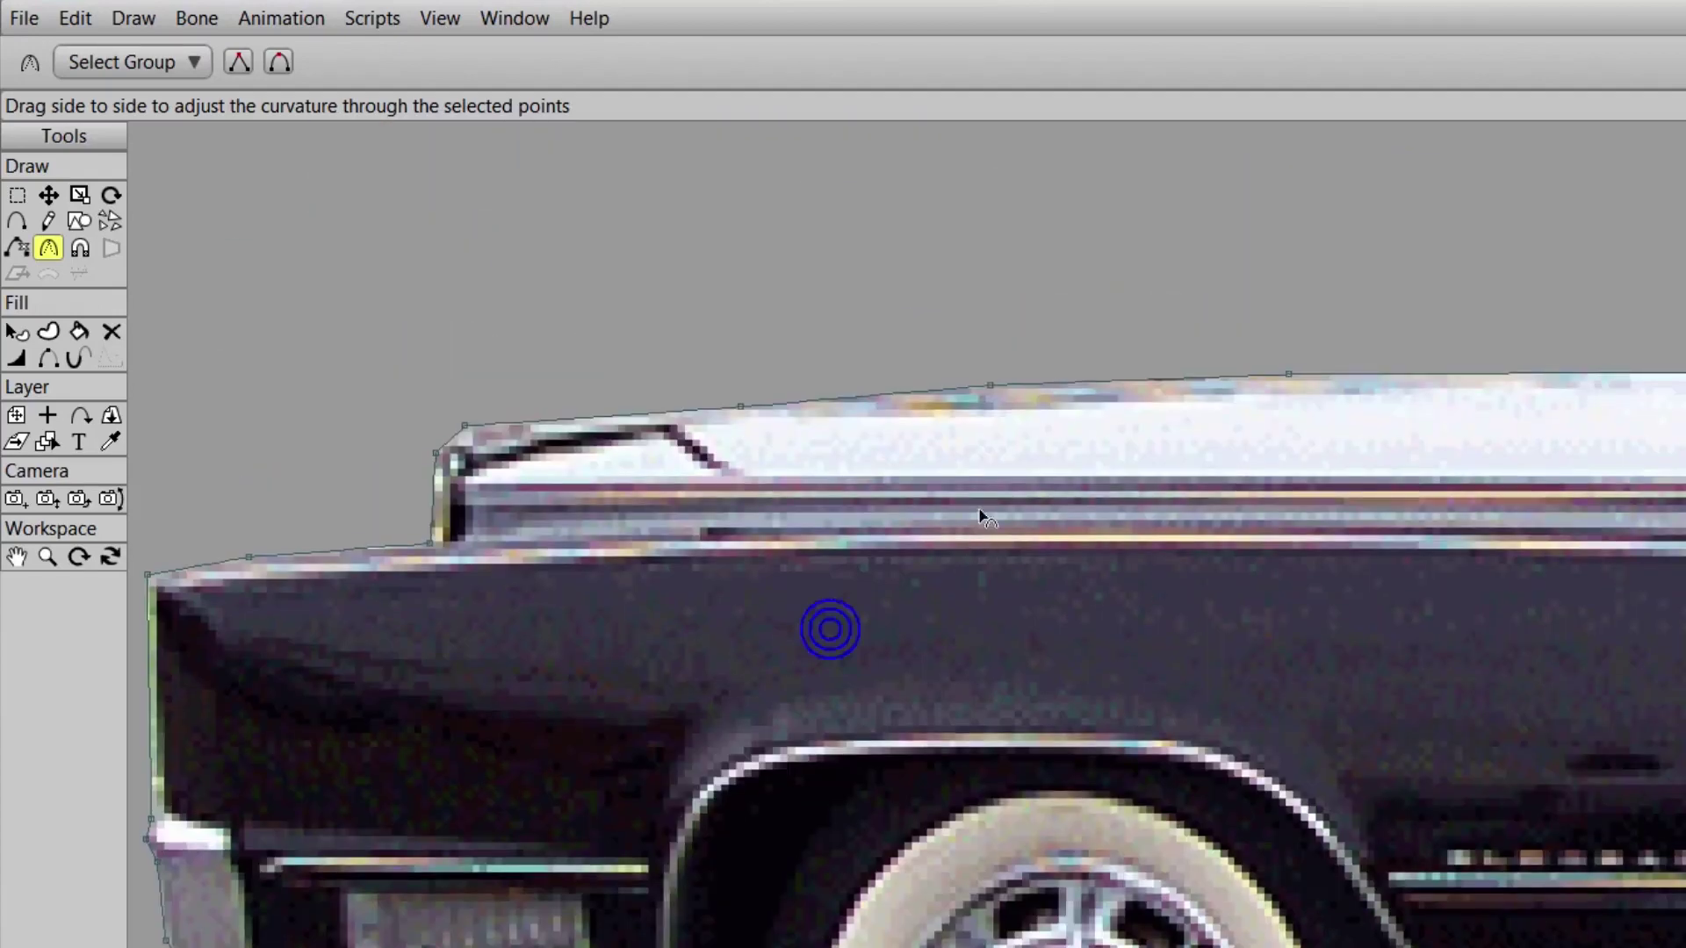
left_click_drag(988, 385, 1681, 422)
left_click_drag(1681, 351, 593, 398)
scroll(524, 360, "up", 5)
scroll(524, 360, "right", 5)
left_click(1057, 388)
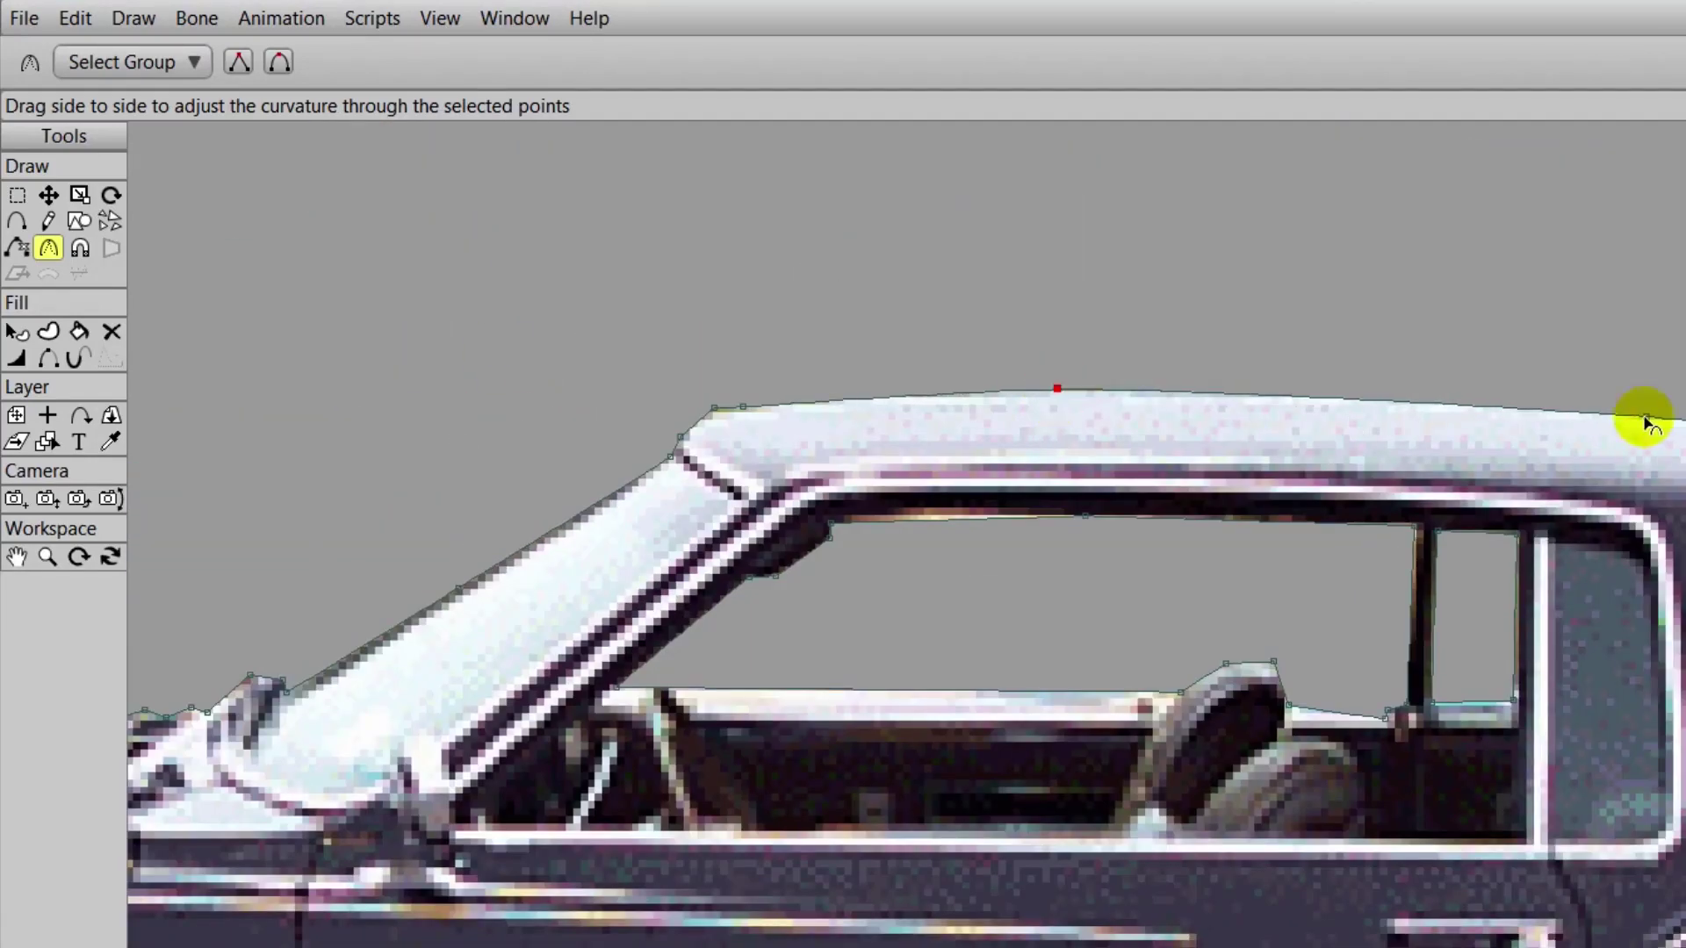
left_click(1645, 417)
Curve the mask outline's points around the lower edge and rear side of the rear tire.
left_click_drag(1651, 684, 458, 307)
left_click_drag(1325, 370, 963, 246)
left_click_drag(1238, 285, 941, 205)
left_click_drag(1181, 239, 1289, 270)
left_click_drag(1568, 820, 1656, 655)
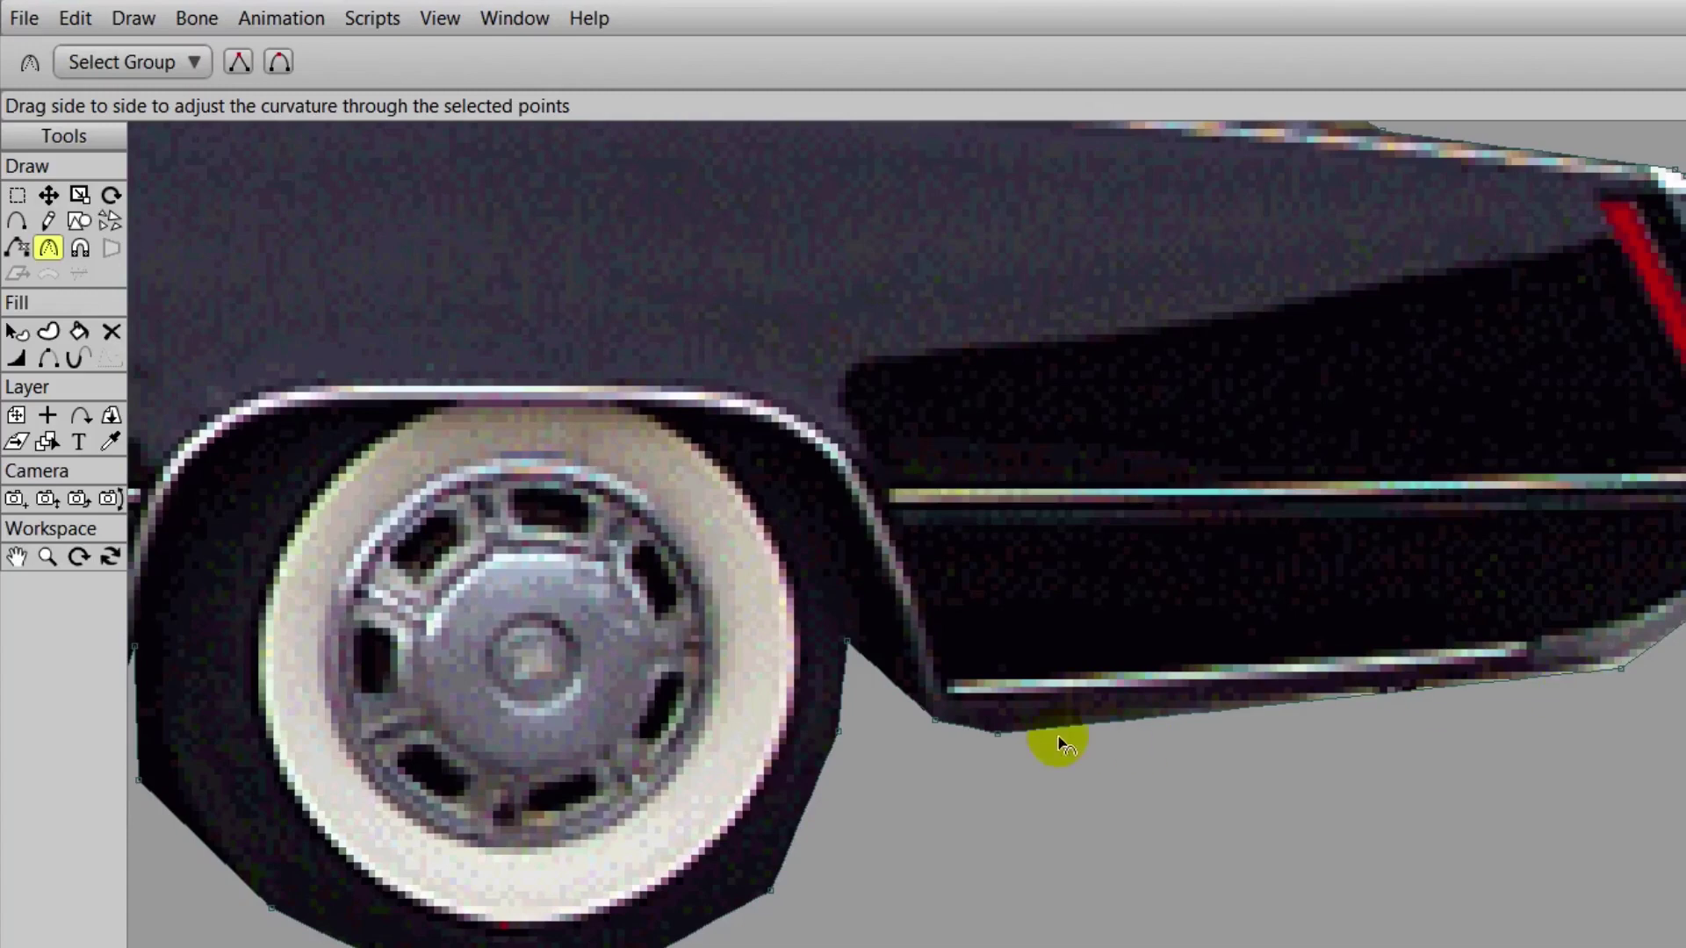
left_click_drag(838, 795, 1126, 624)
left_click_drag(890, 808, 1559, 700)
left_click_drag(694, 801, 1110, 828)
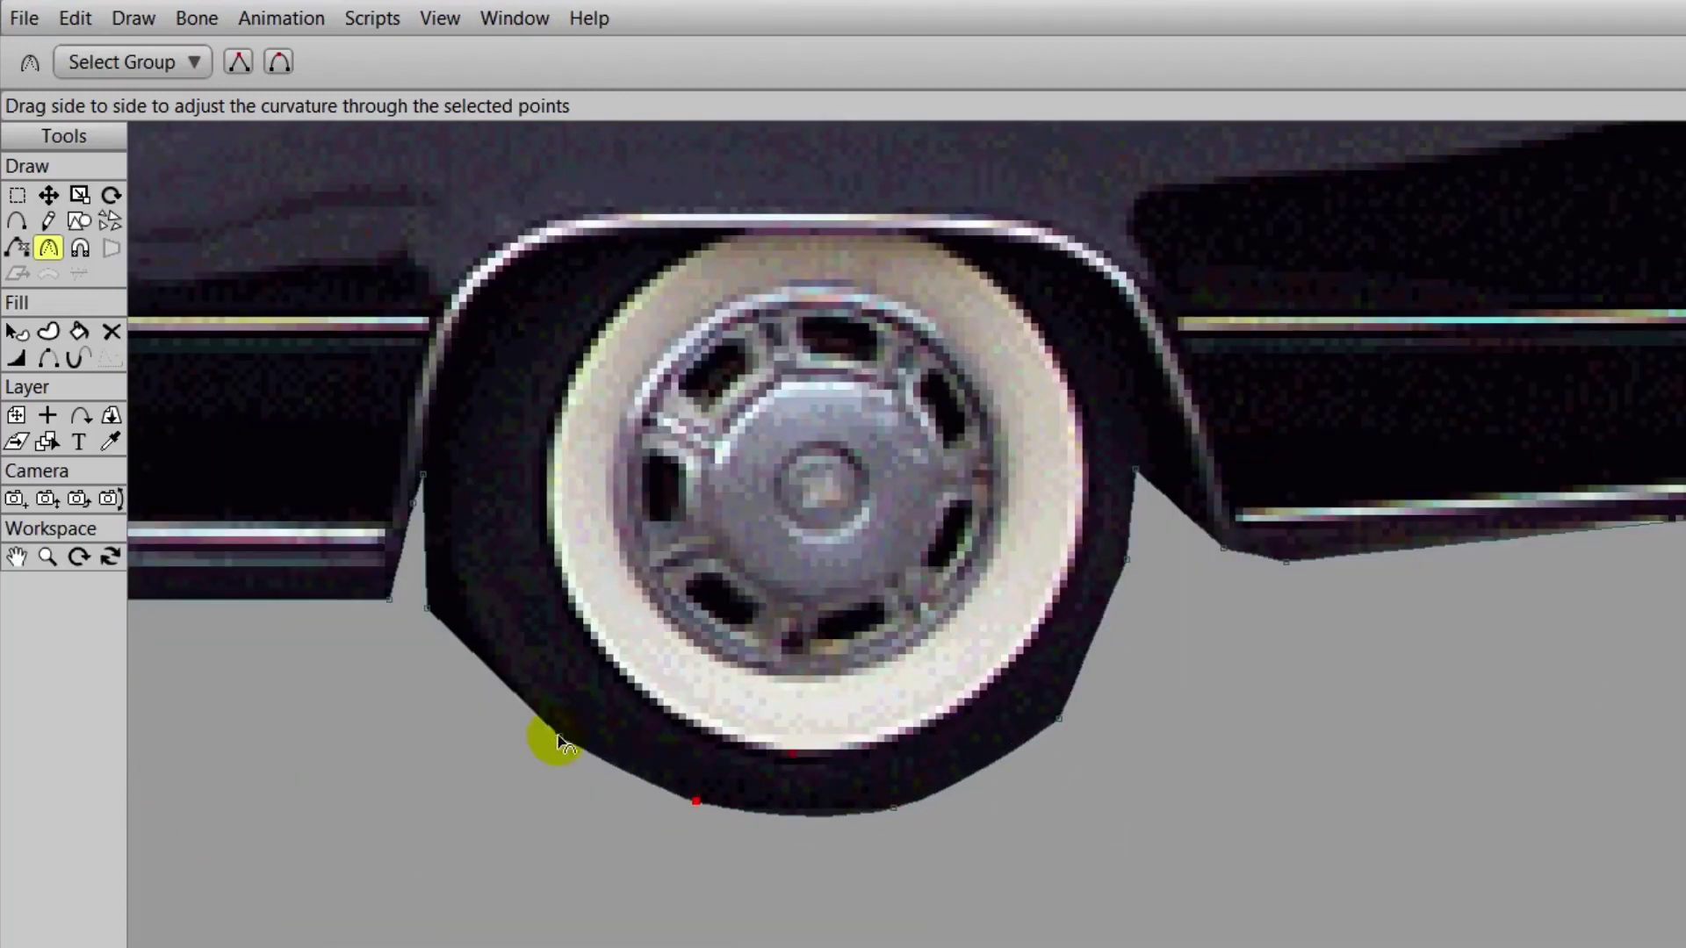
left_click_drag(1058, 718, 1594, 619)
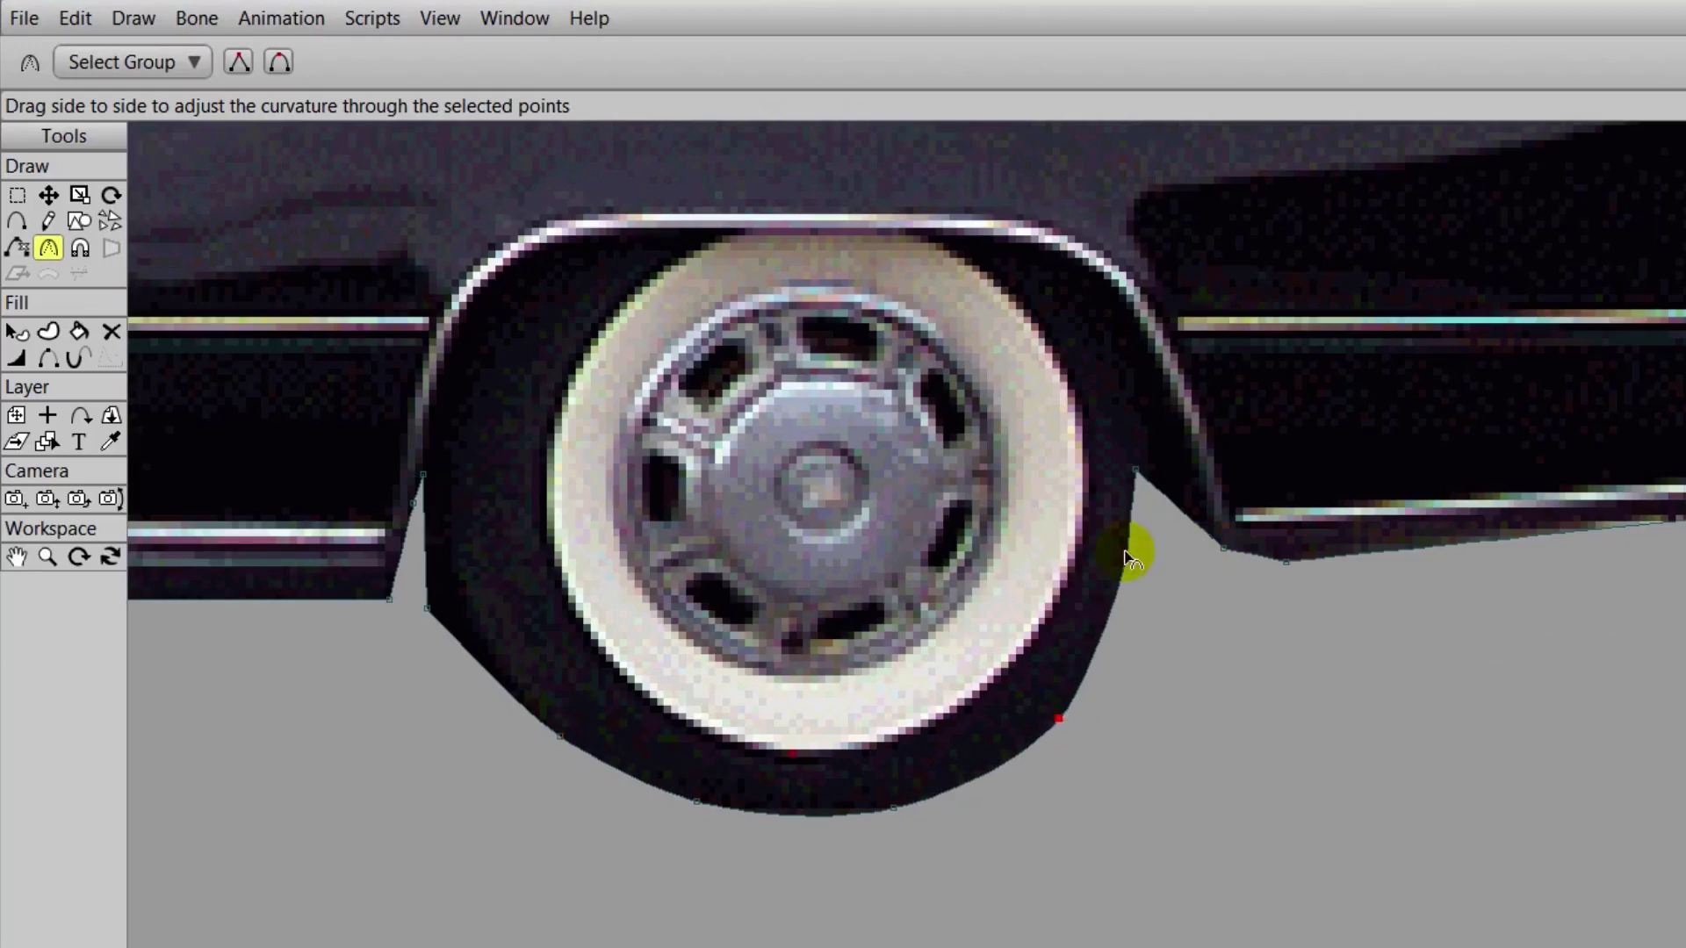
left_click_drag(1131, 563, 1383, 566)
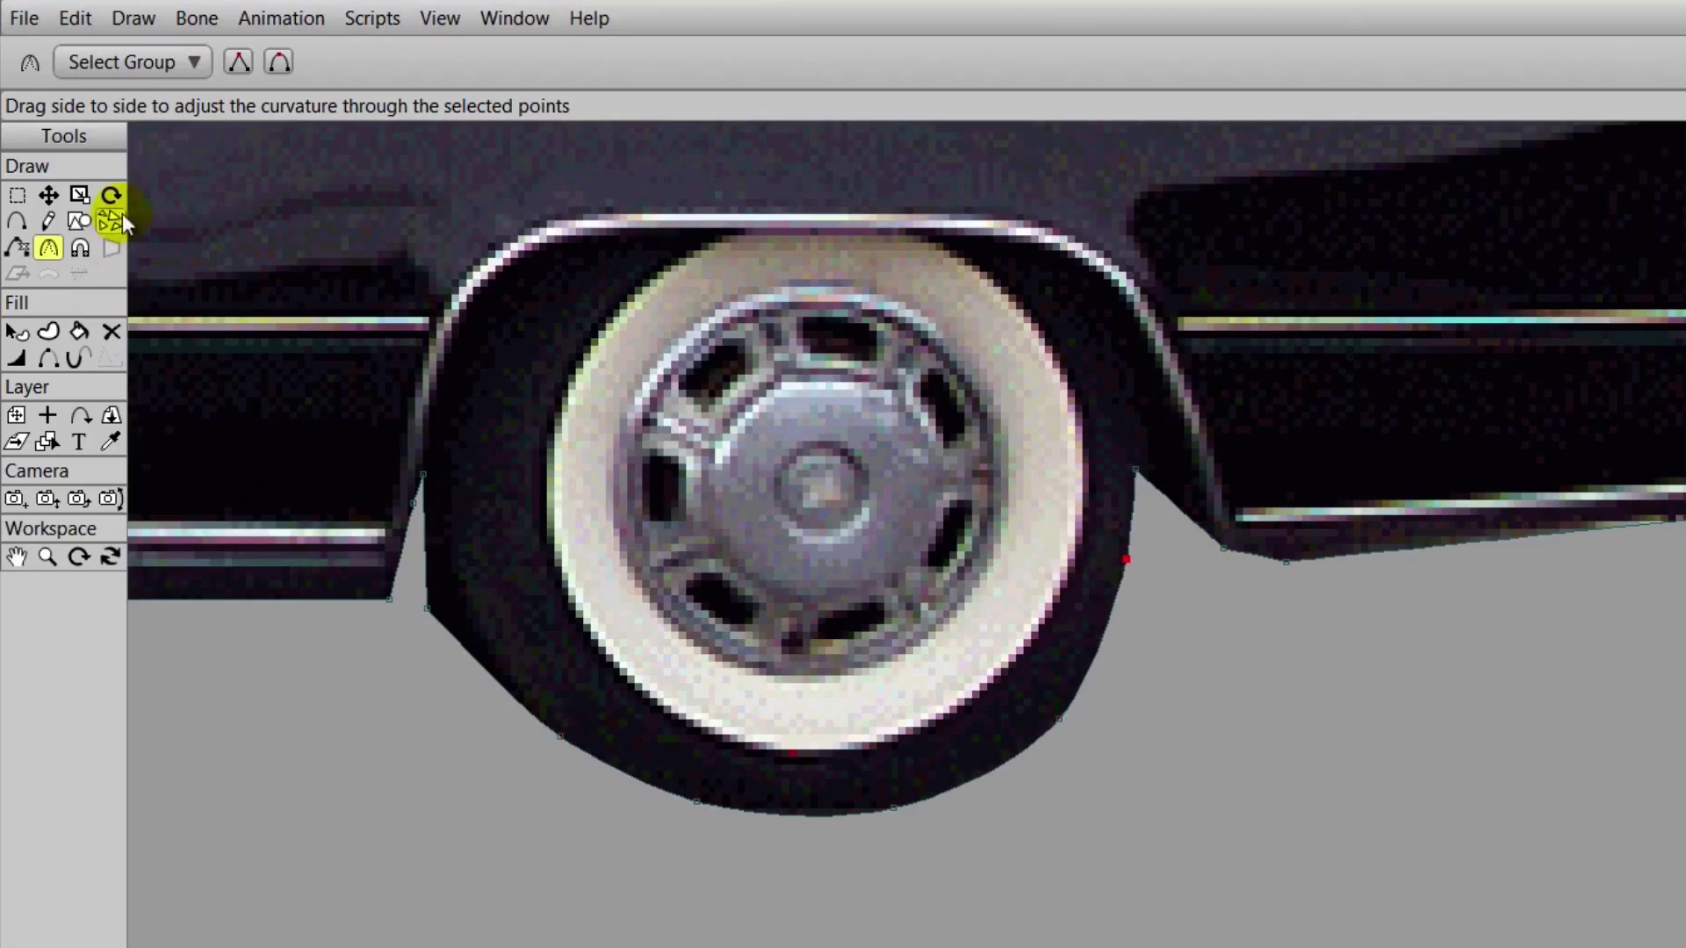
Reposition the mask points around the rear tire's front side and lower edge to follow the rubber more closely.
left_click(49, 194)
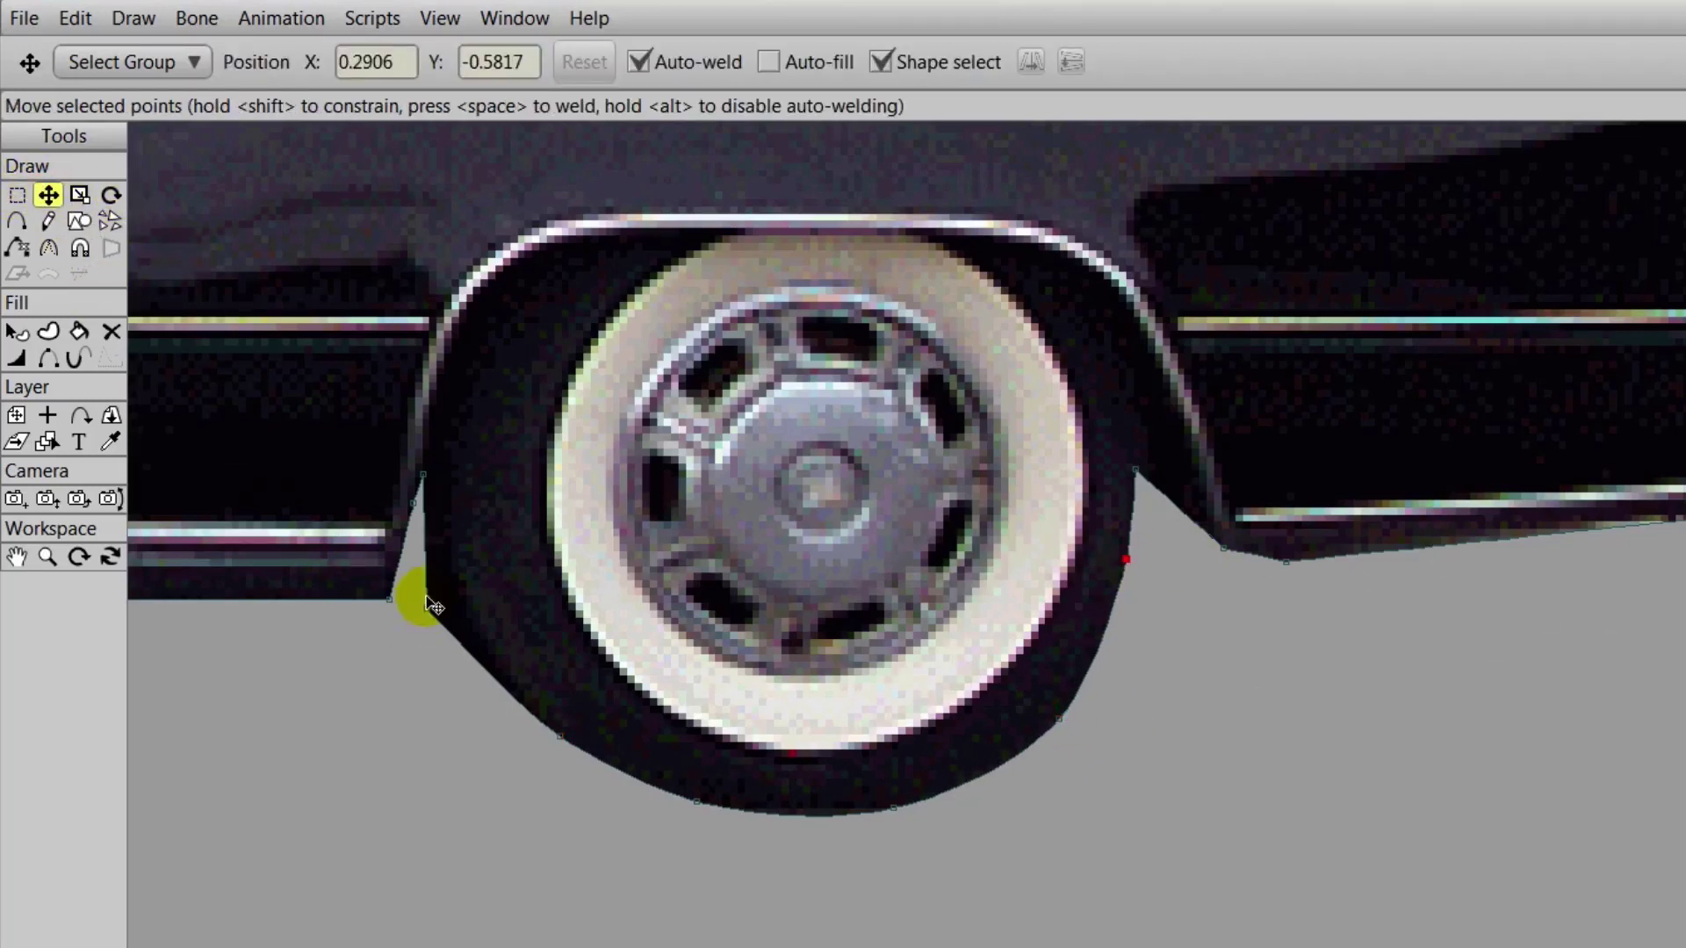
left_click_drag(424, 608, 457, 592)
left_click(558, 732)
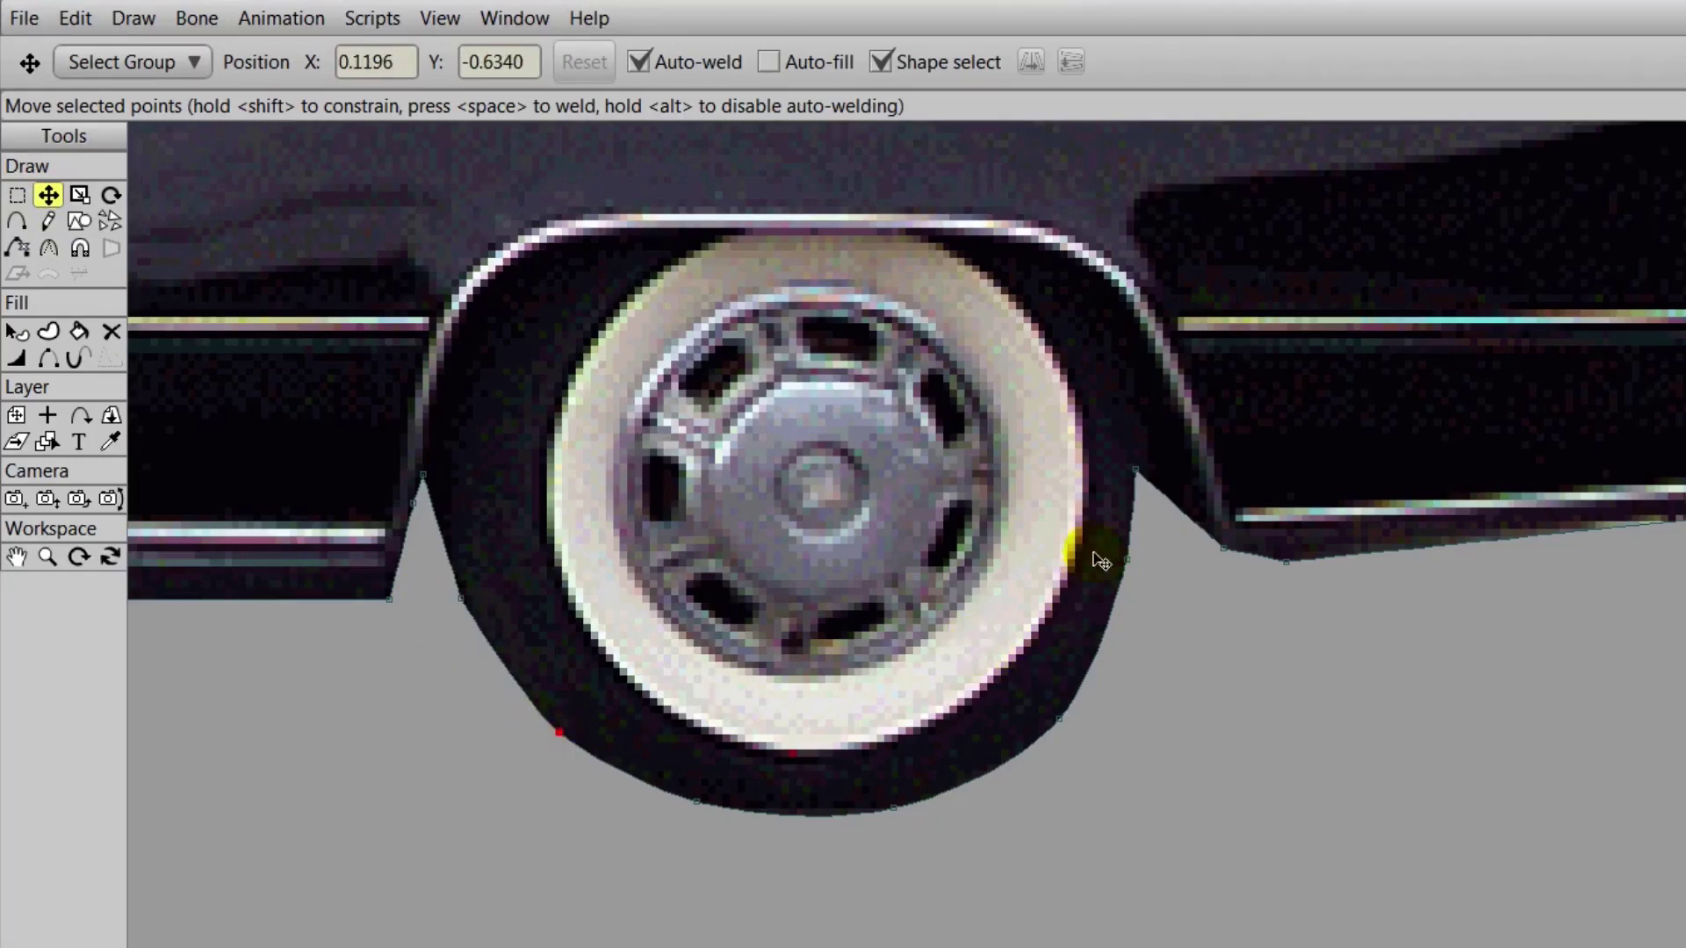
left_click(895, 808)
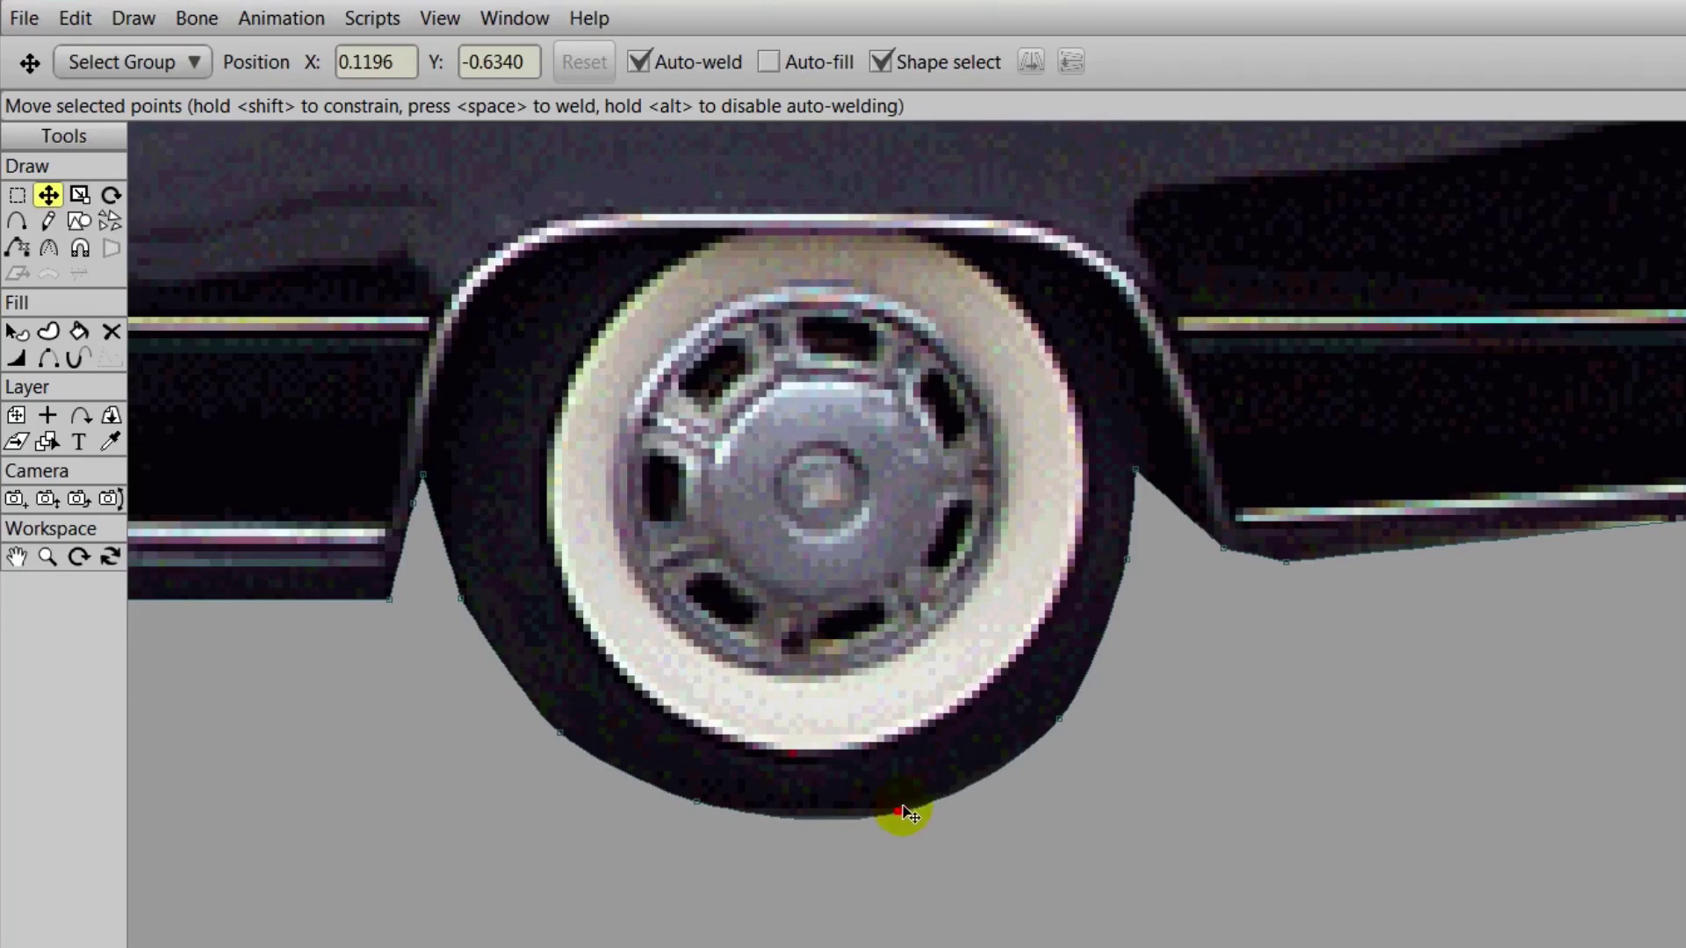
left_click(694, 805)
left_click_drag(553, 835, 1294, 805)
scroll(1294, 805, "down", 6)
left_click_drag(410, 775, 990, 808)
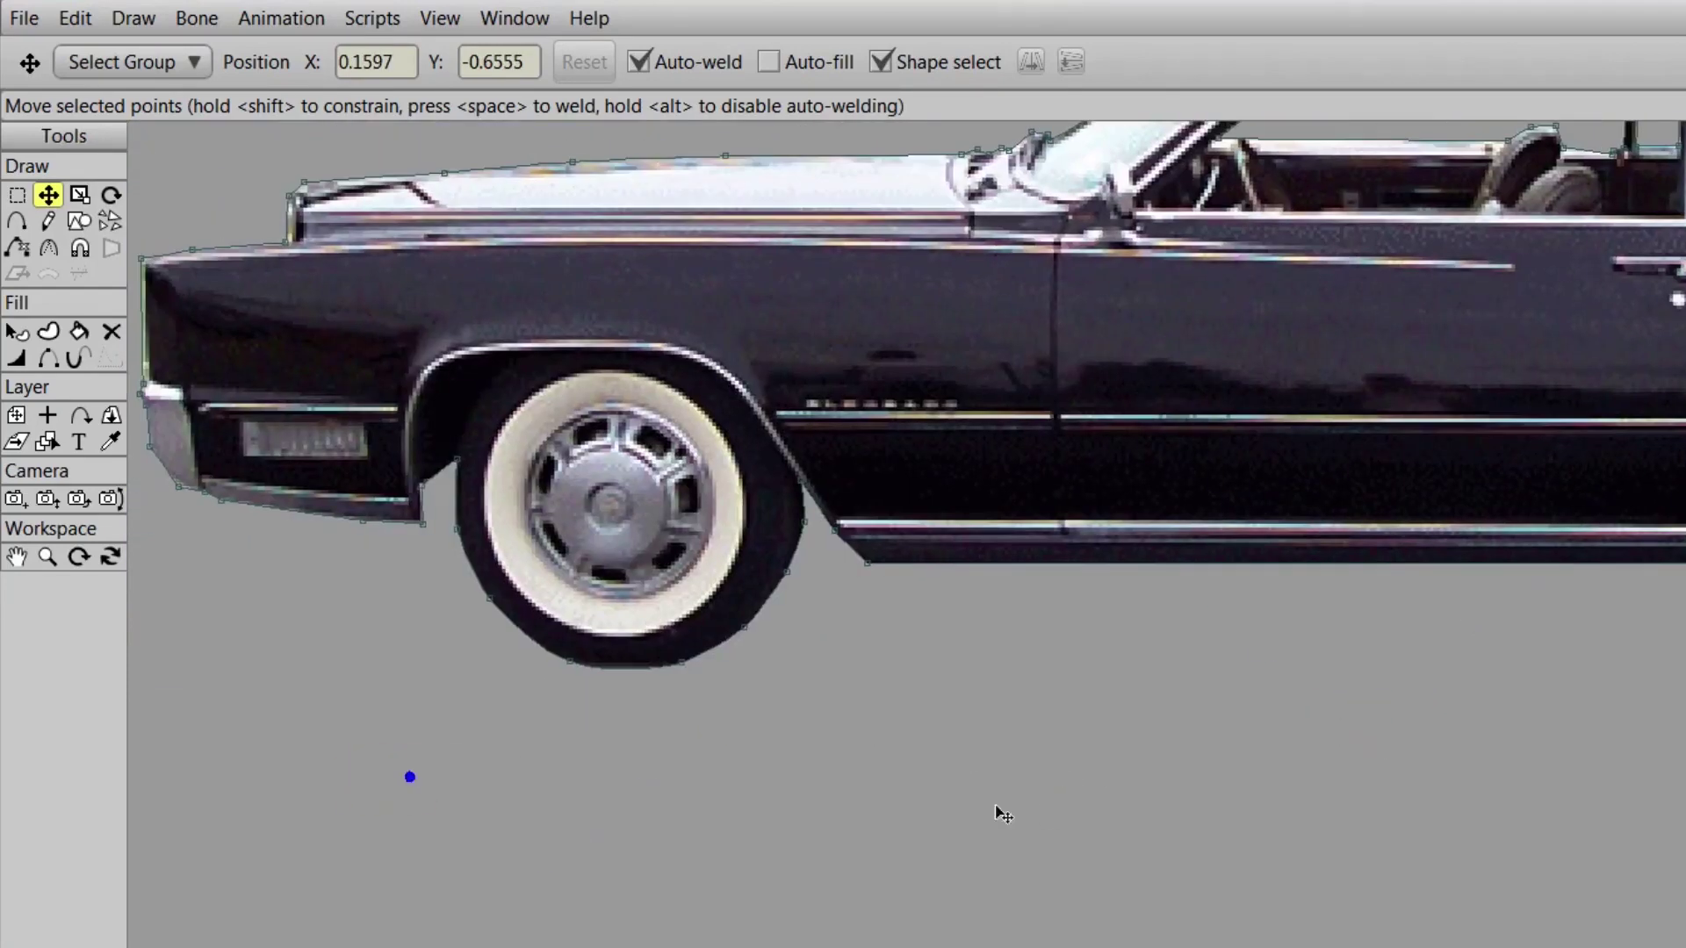
Render a preview of the whole masked car to check its cutout edges, and close the preview.
scroll(976, 798, "down", 5)
left_click_drag(1075, 772, 806, 780)
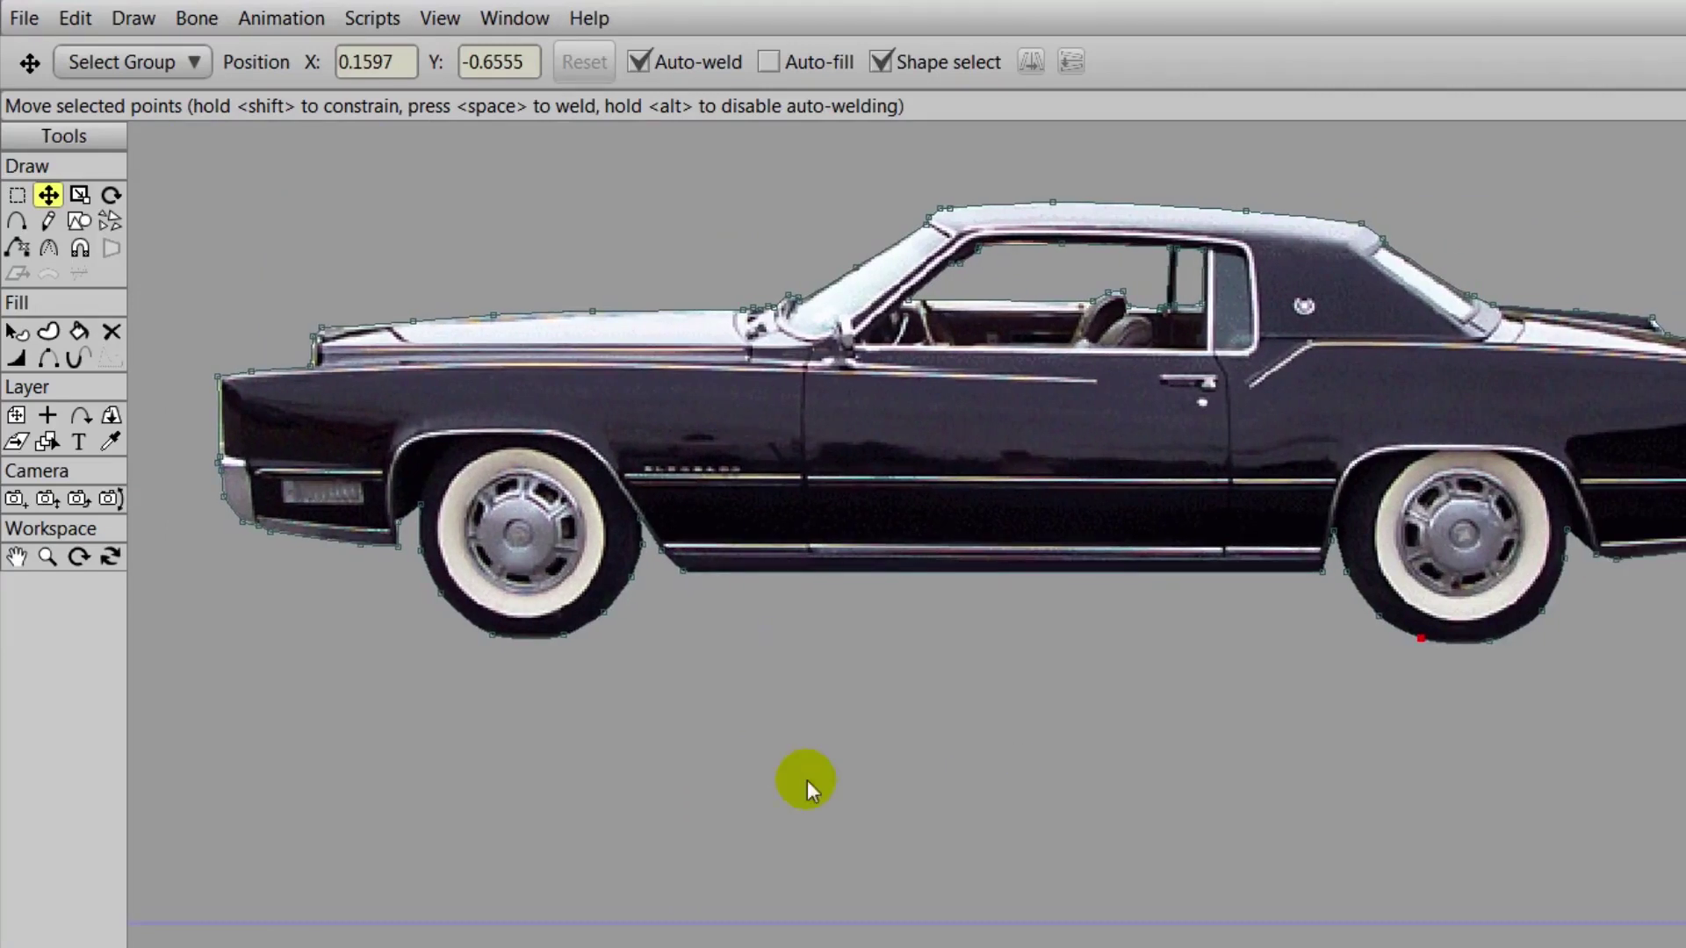
key("ctrl+r")
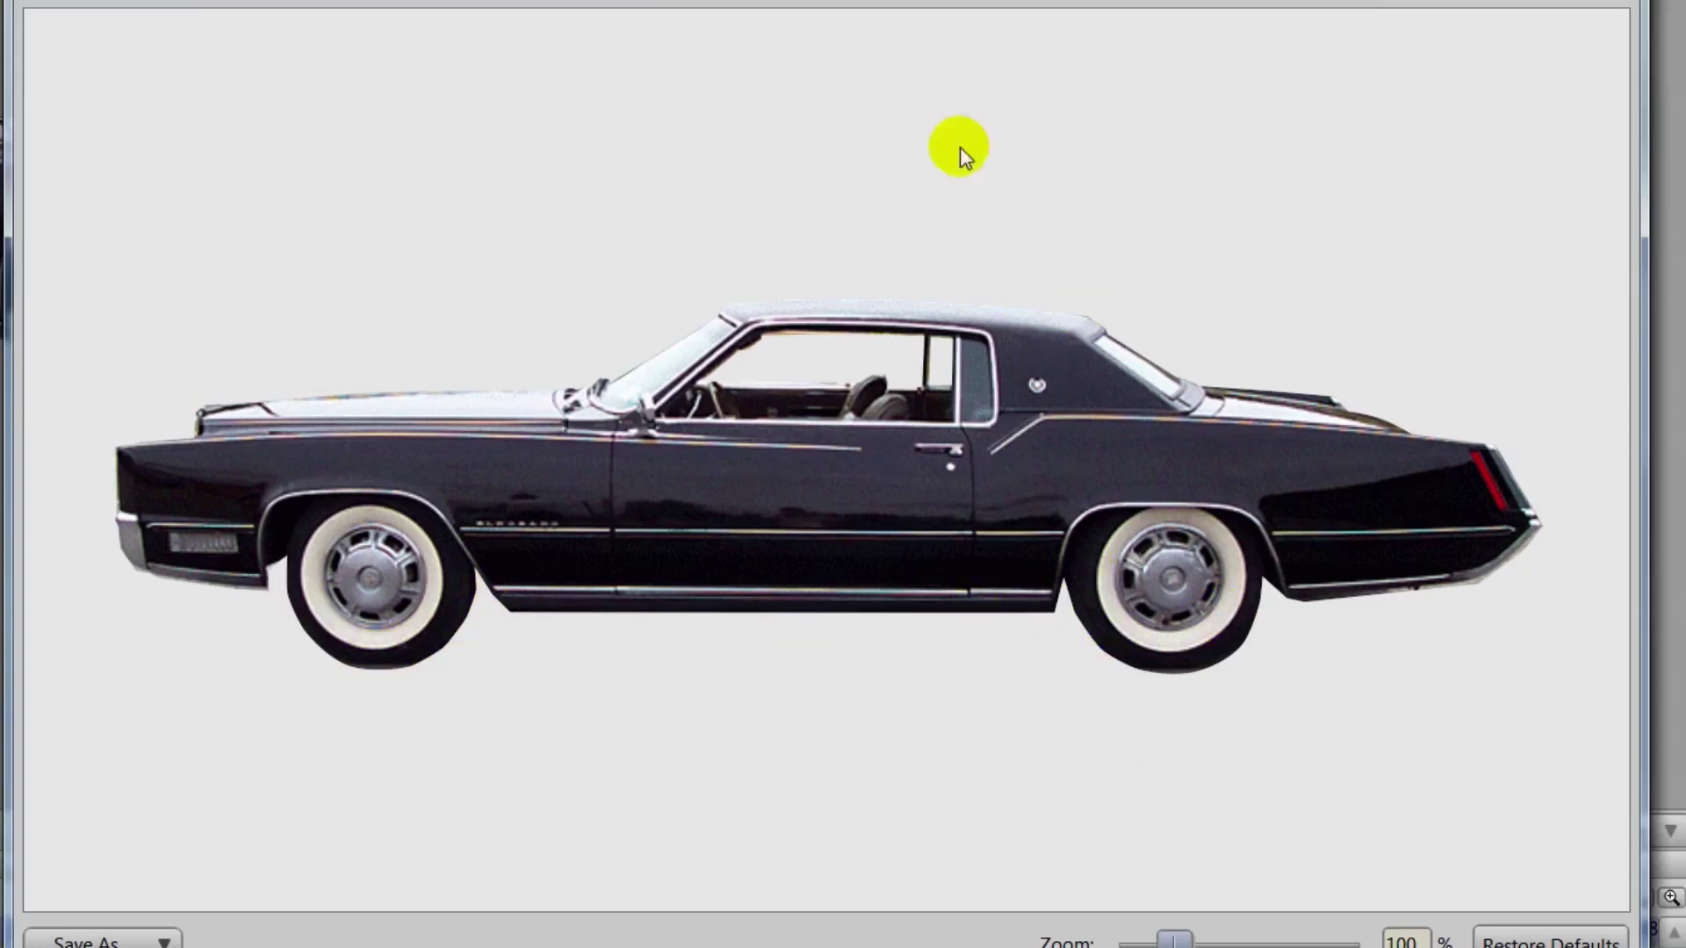
left_click(1607, 0)
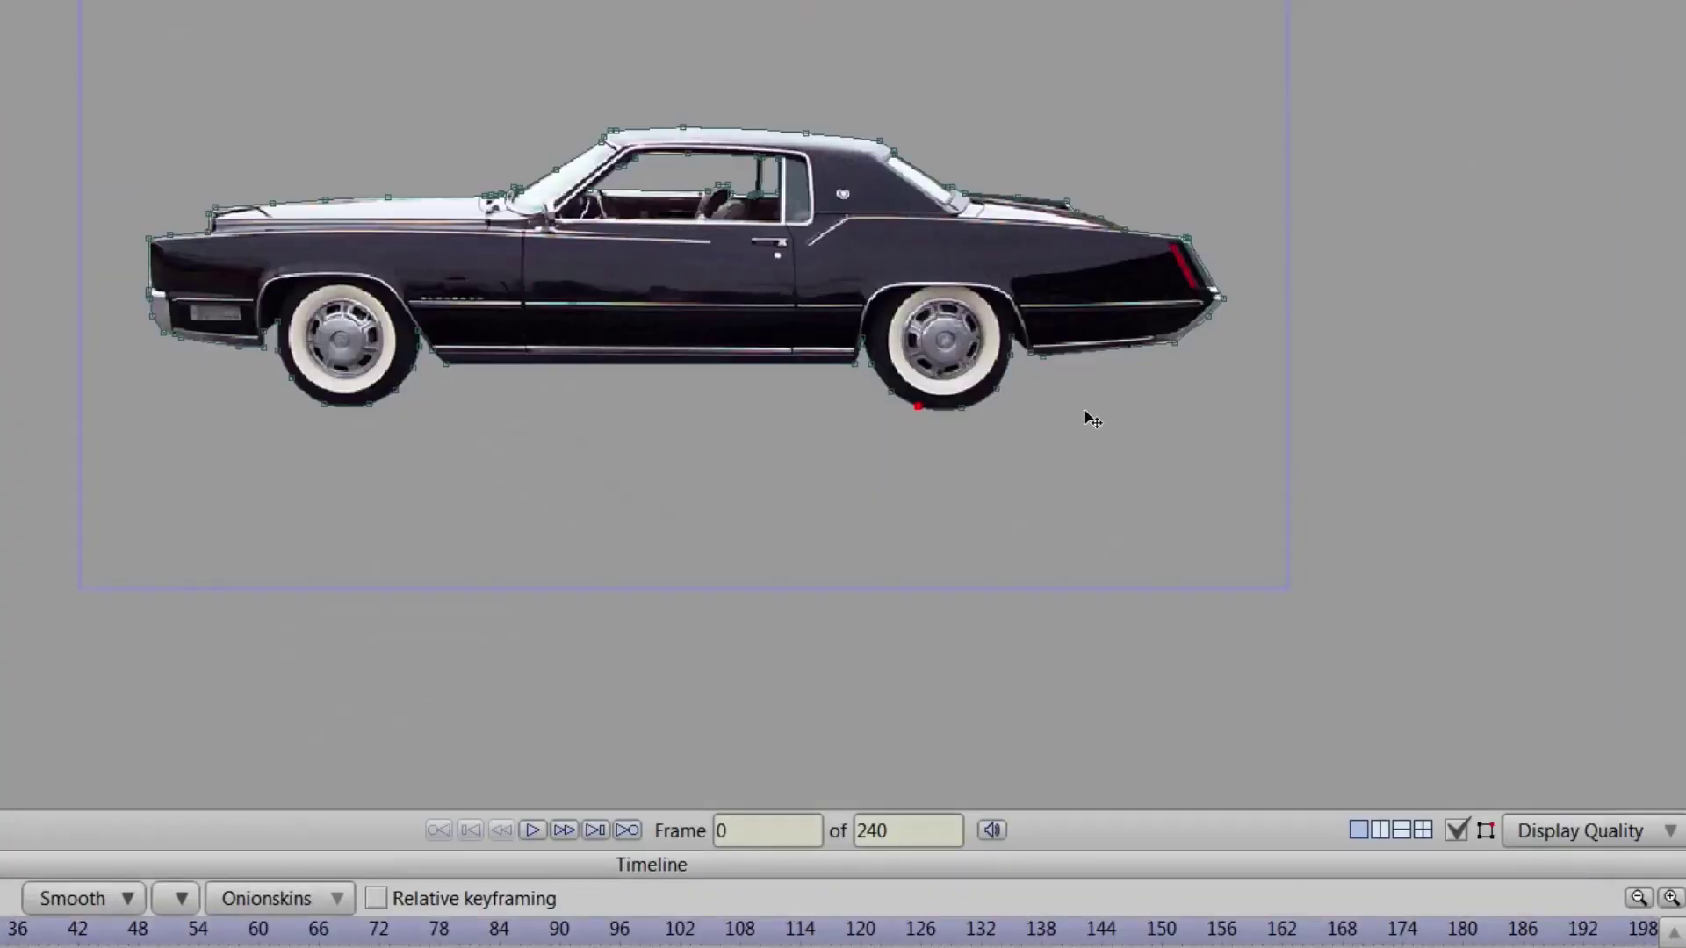
Animate the masked car group across the canvas, keyframed beyond its right side at frame 1 and beyond its left side at frame 48.
left_click(1609, 505)
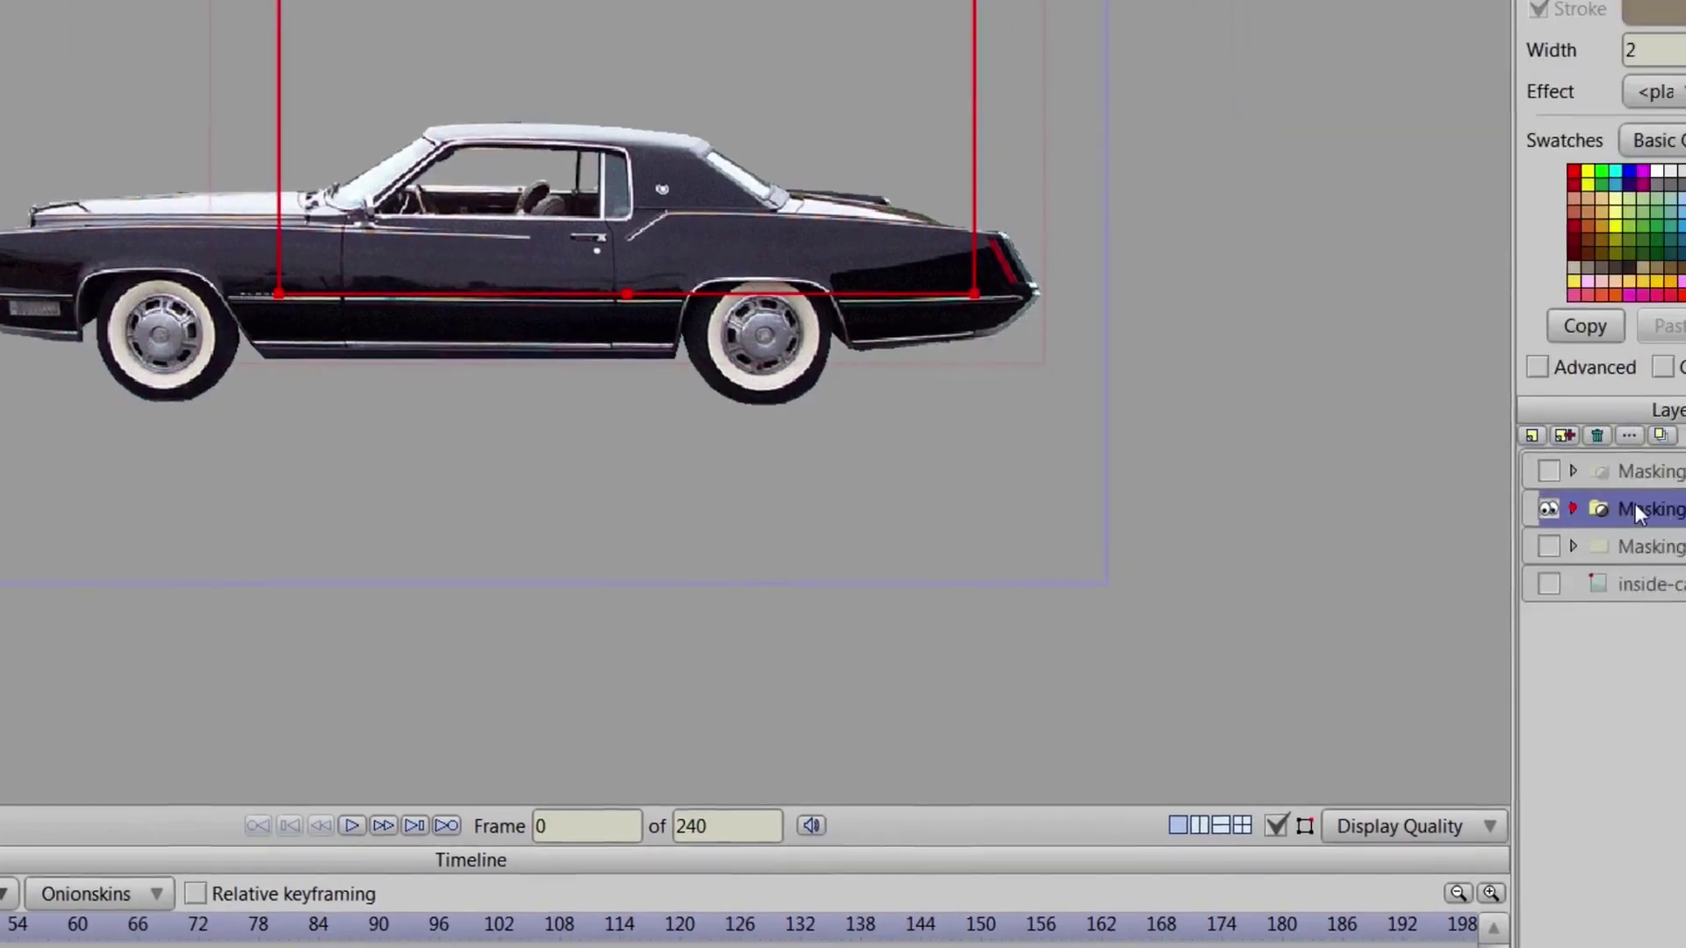
scroll(989, 485, "down", 4)
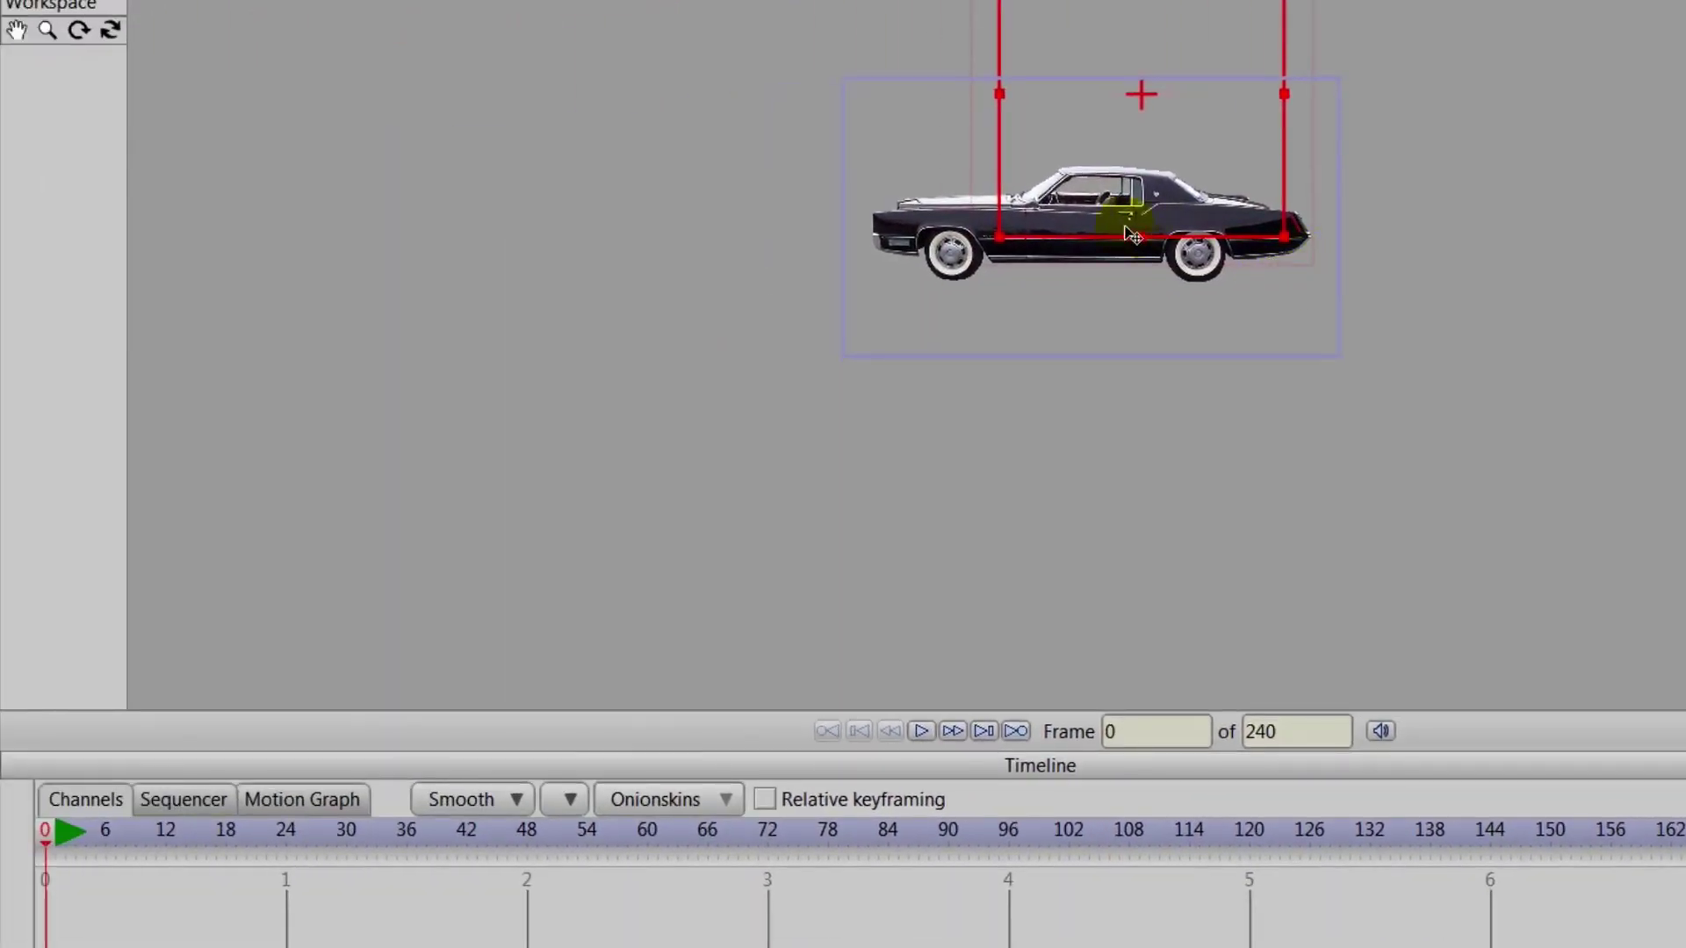
left_click(681, 624)
left_click_drag(67, 841, 57, 845)
mouse_move(1096, 246)
left_mouse_down()
mouse_move(1644, 240)
mouse_move(1646, 282)
left_mouse_up()
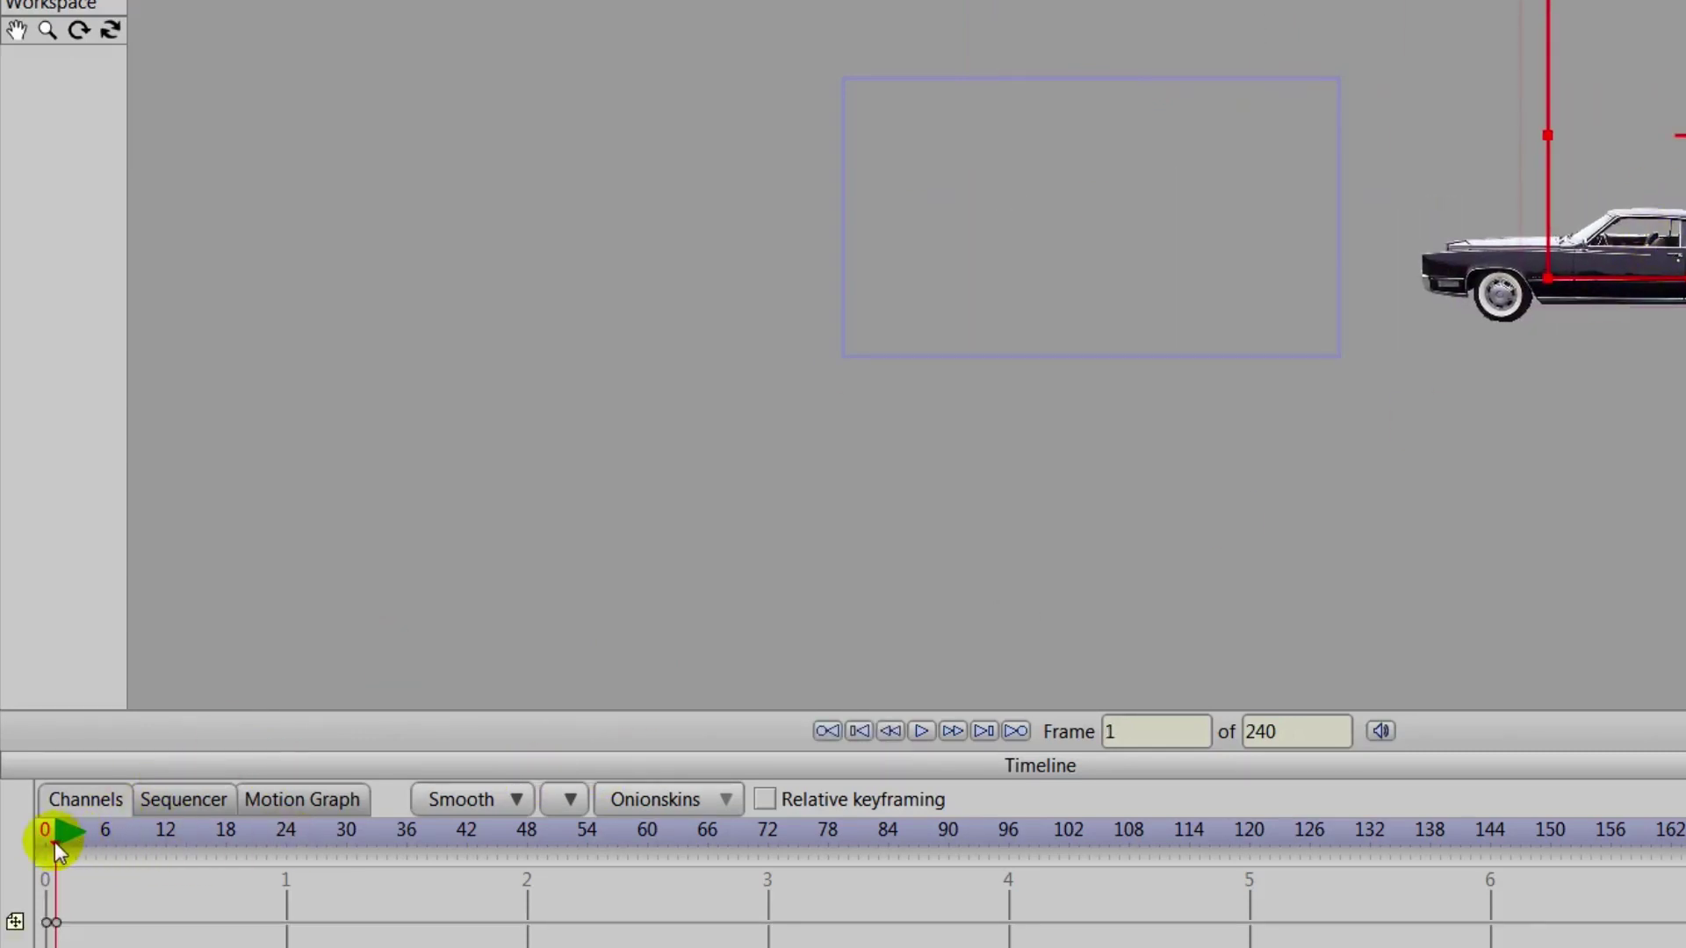
left_click_drag(54, 841, 499, 856)
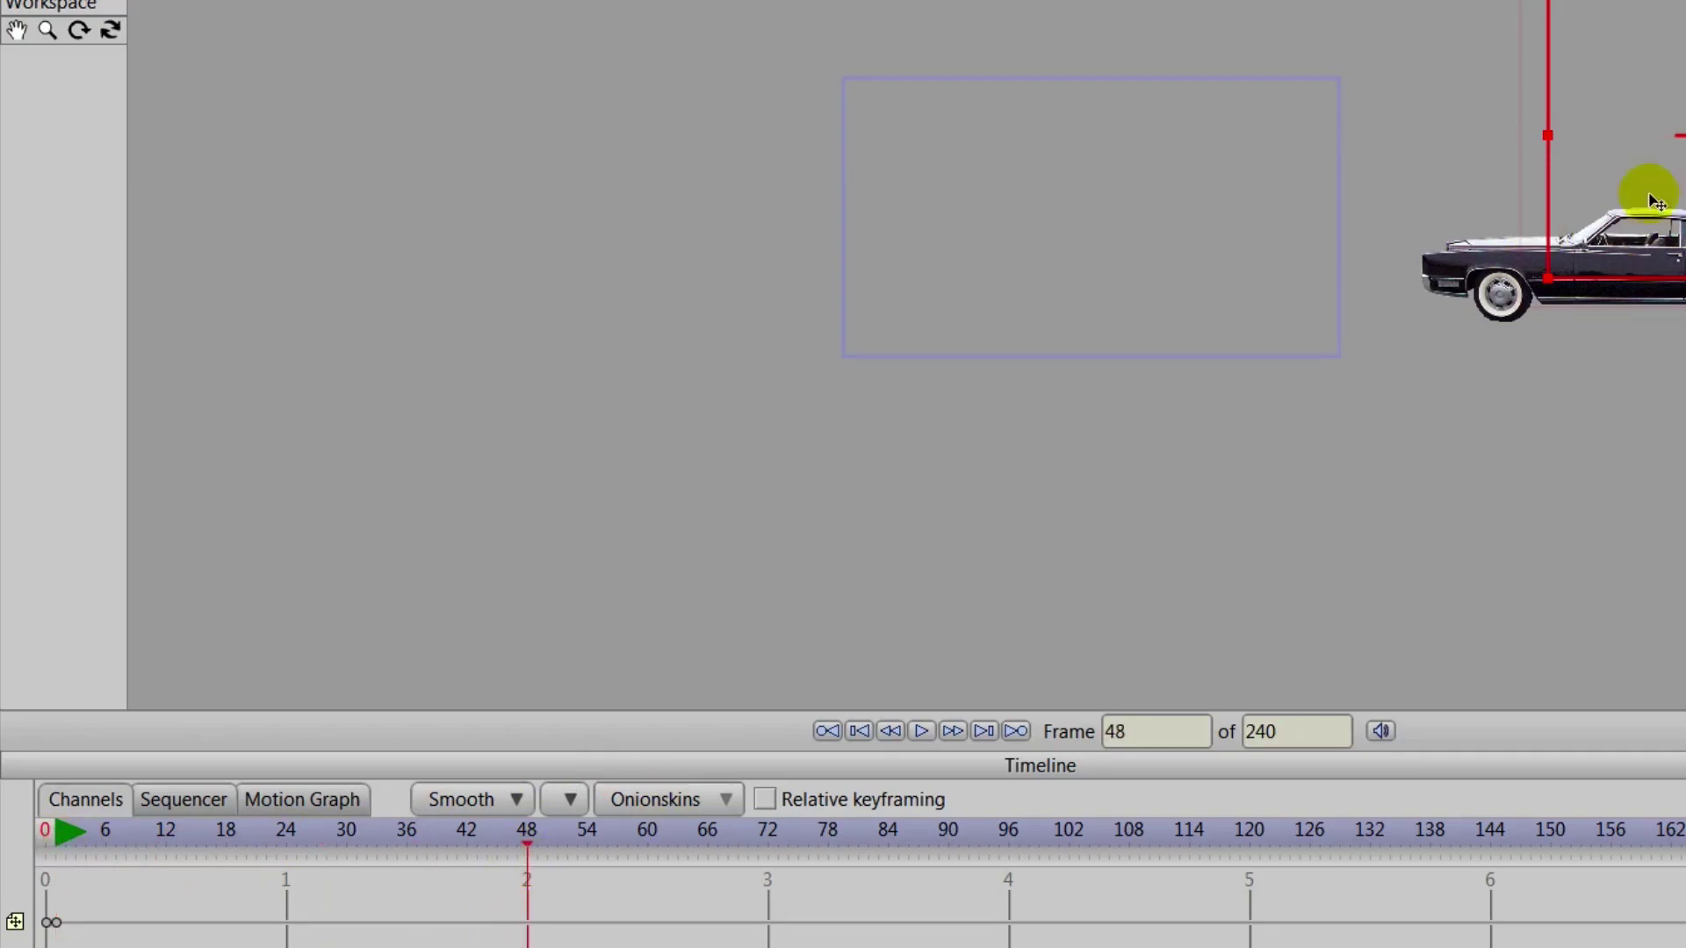
left_click_drag(1664, 242, 773, 250)
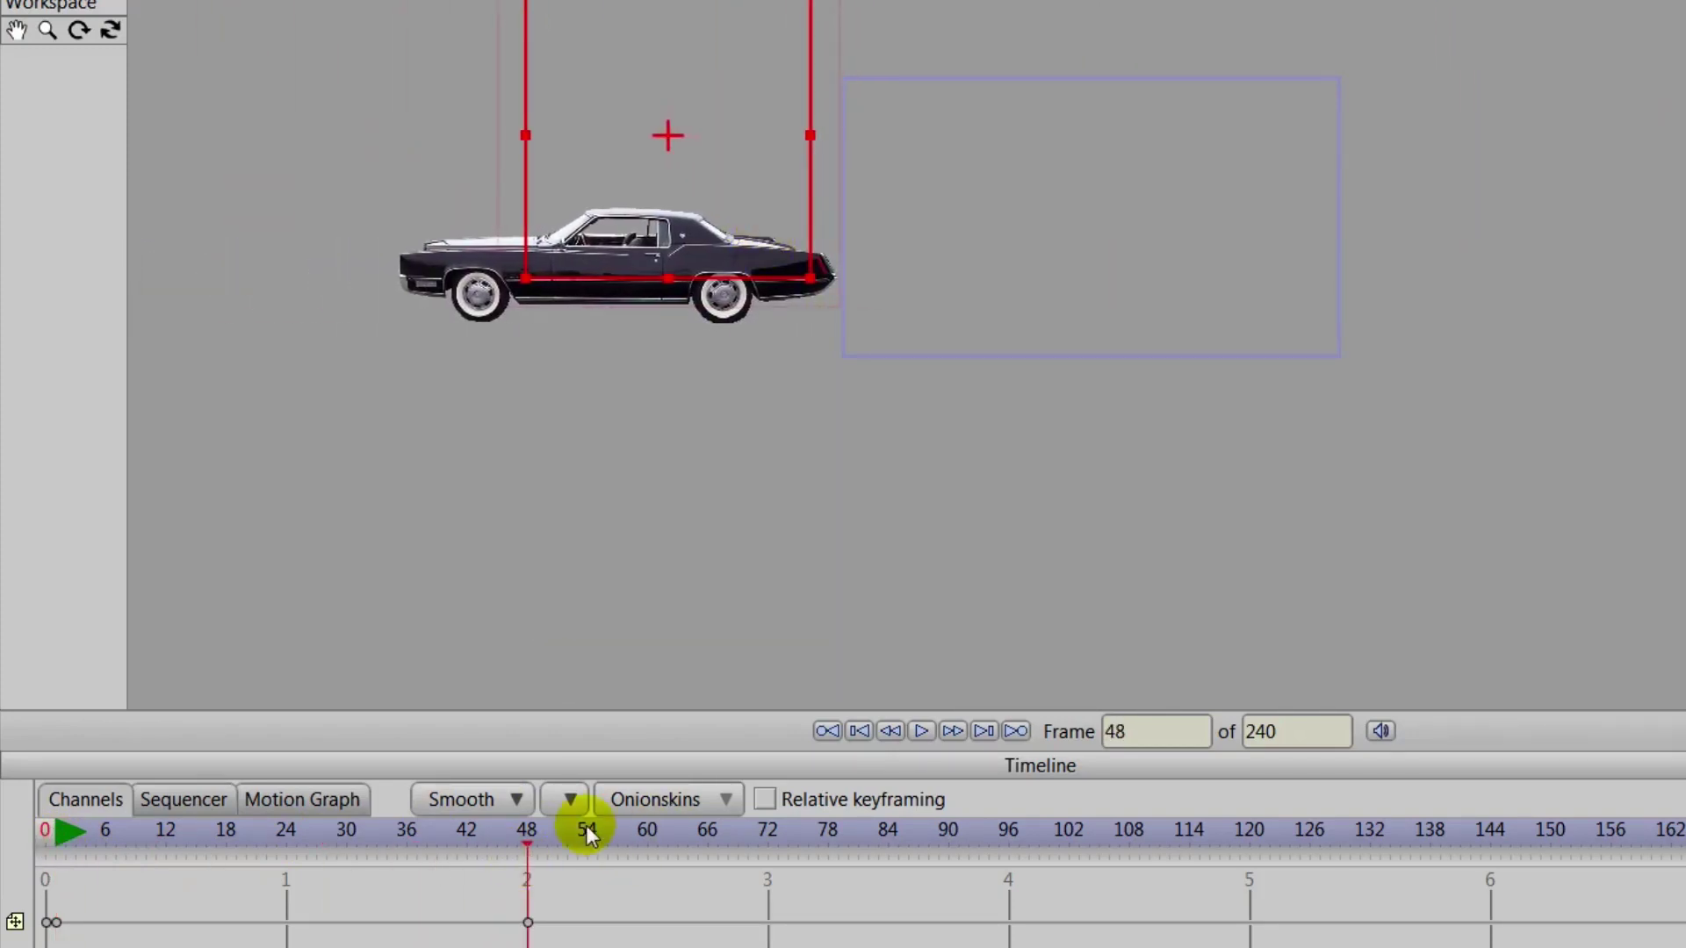
Play back the car's movement from frame 0, stop the playback, and return to frame 0.
double_click(523, 840)
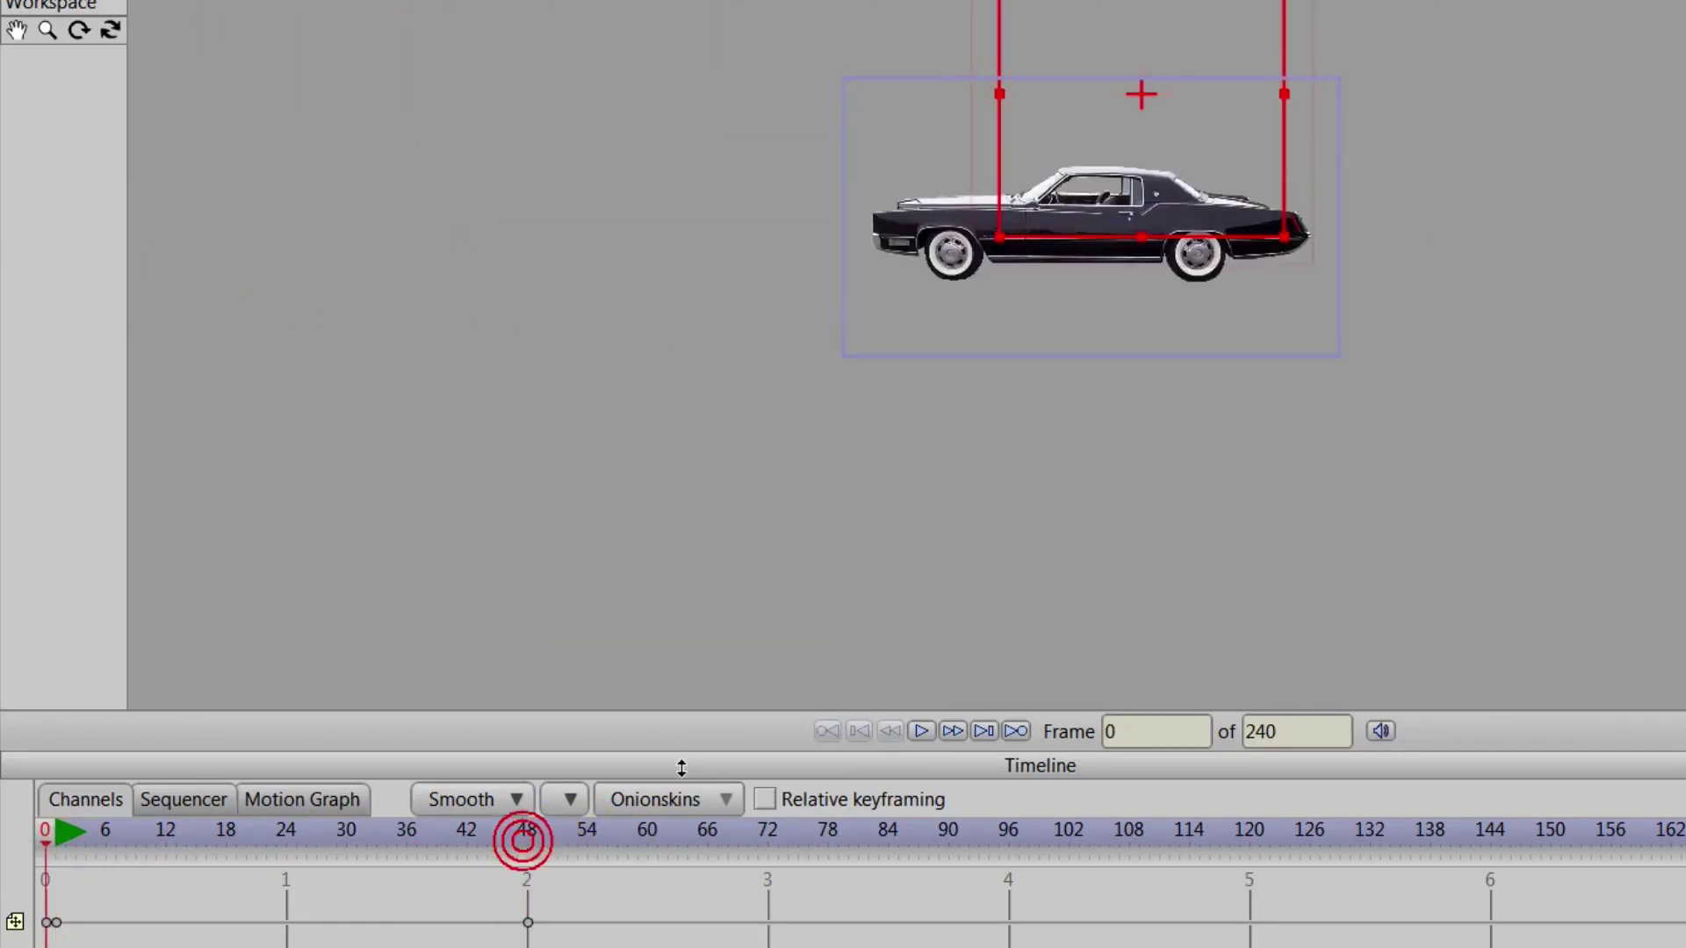
left_click(917, 732)
left_click(918, 732)
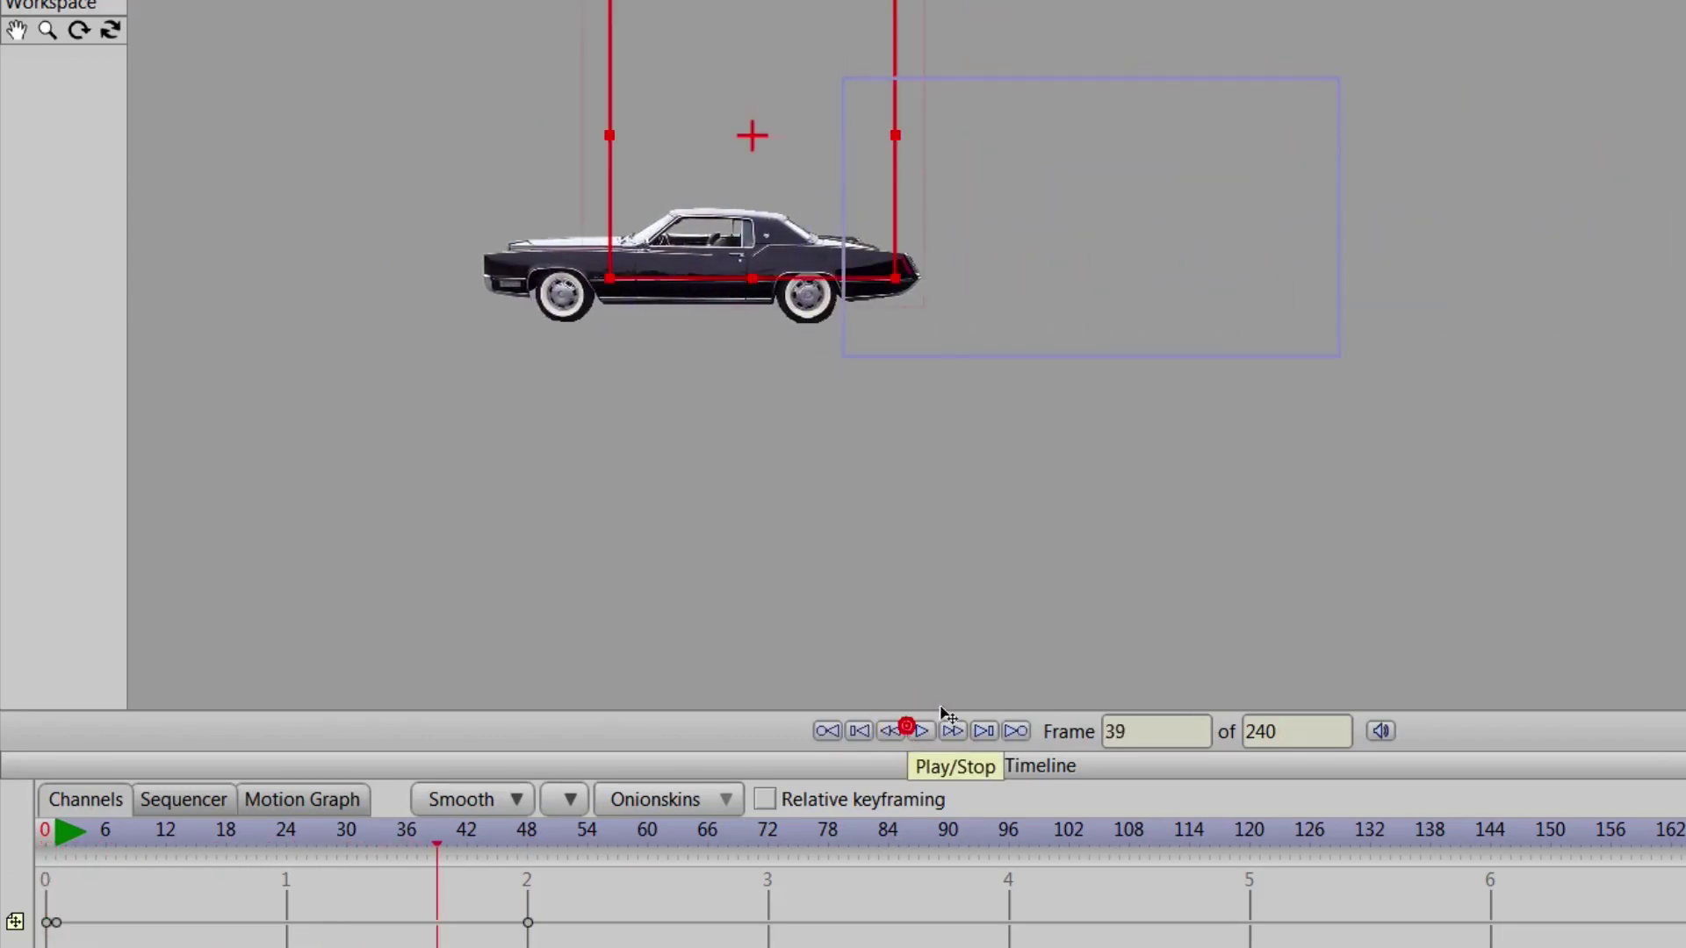
left_click_drag(446, 841, 2, 846)
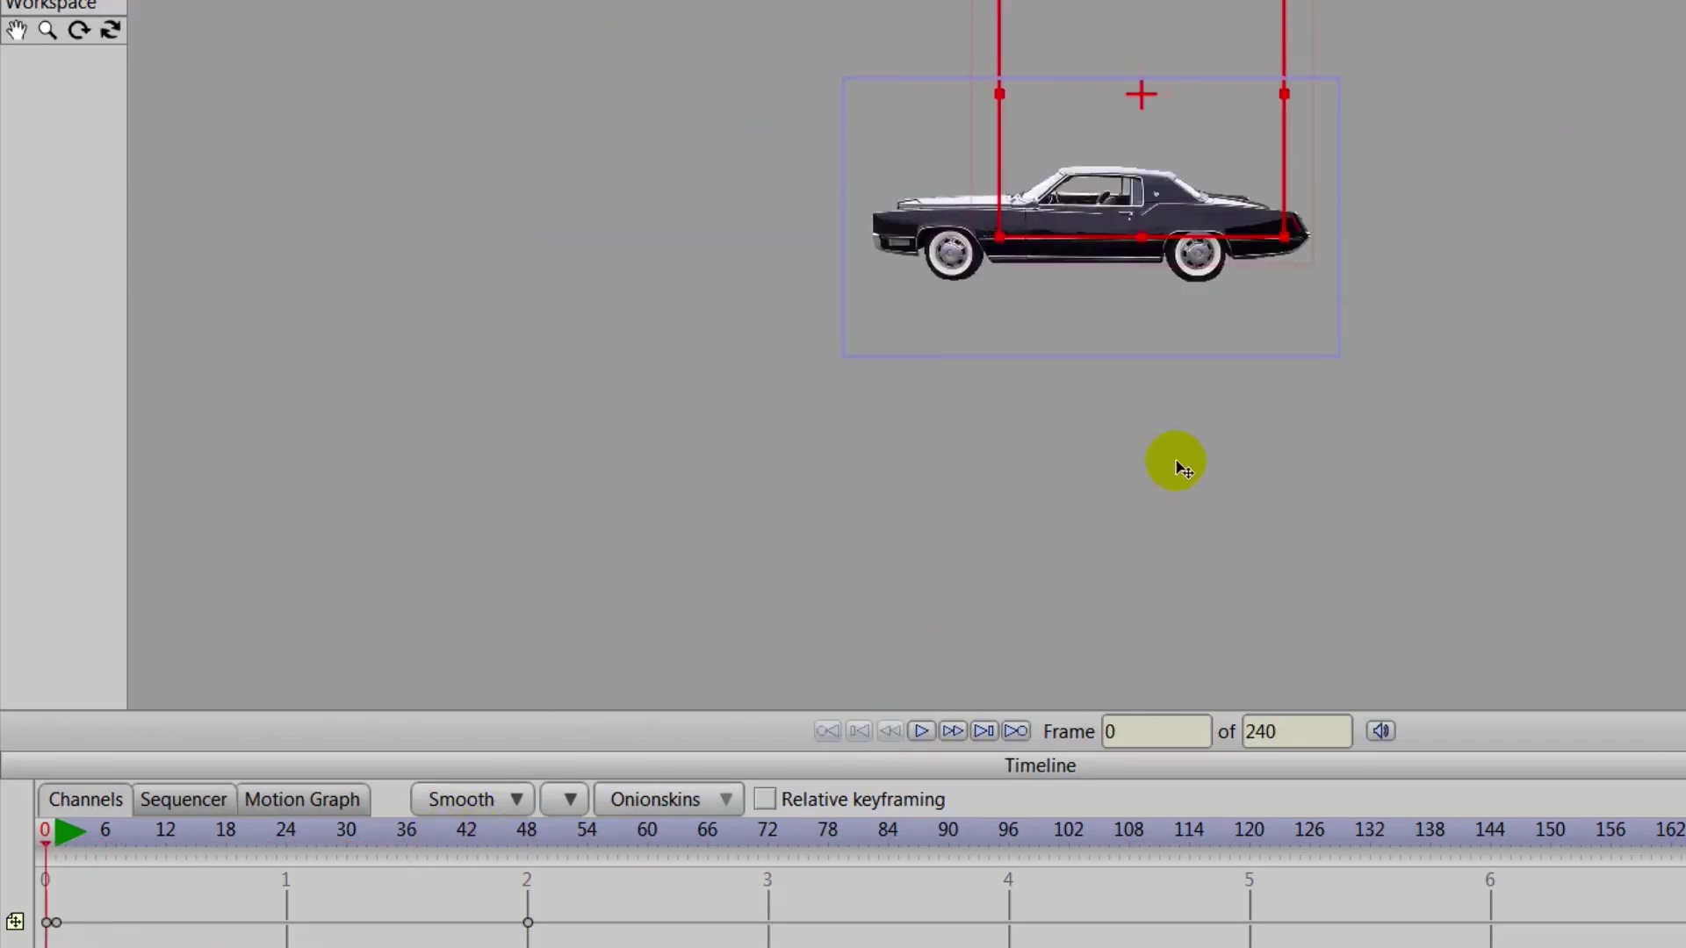
Examine the masked car's edges up close around the front tire, lower body and rear tire.
scroll(1182, 470, "up", 4)
scroll(1082, 531, "up", 5)
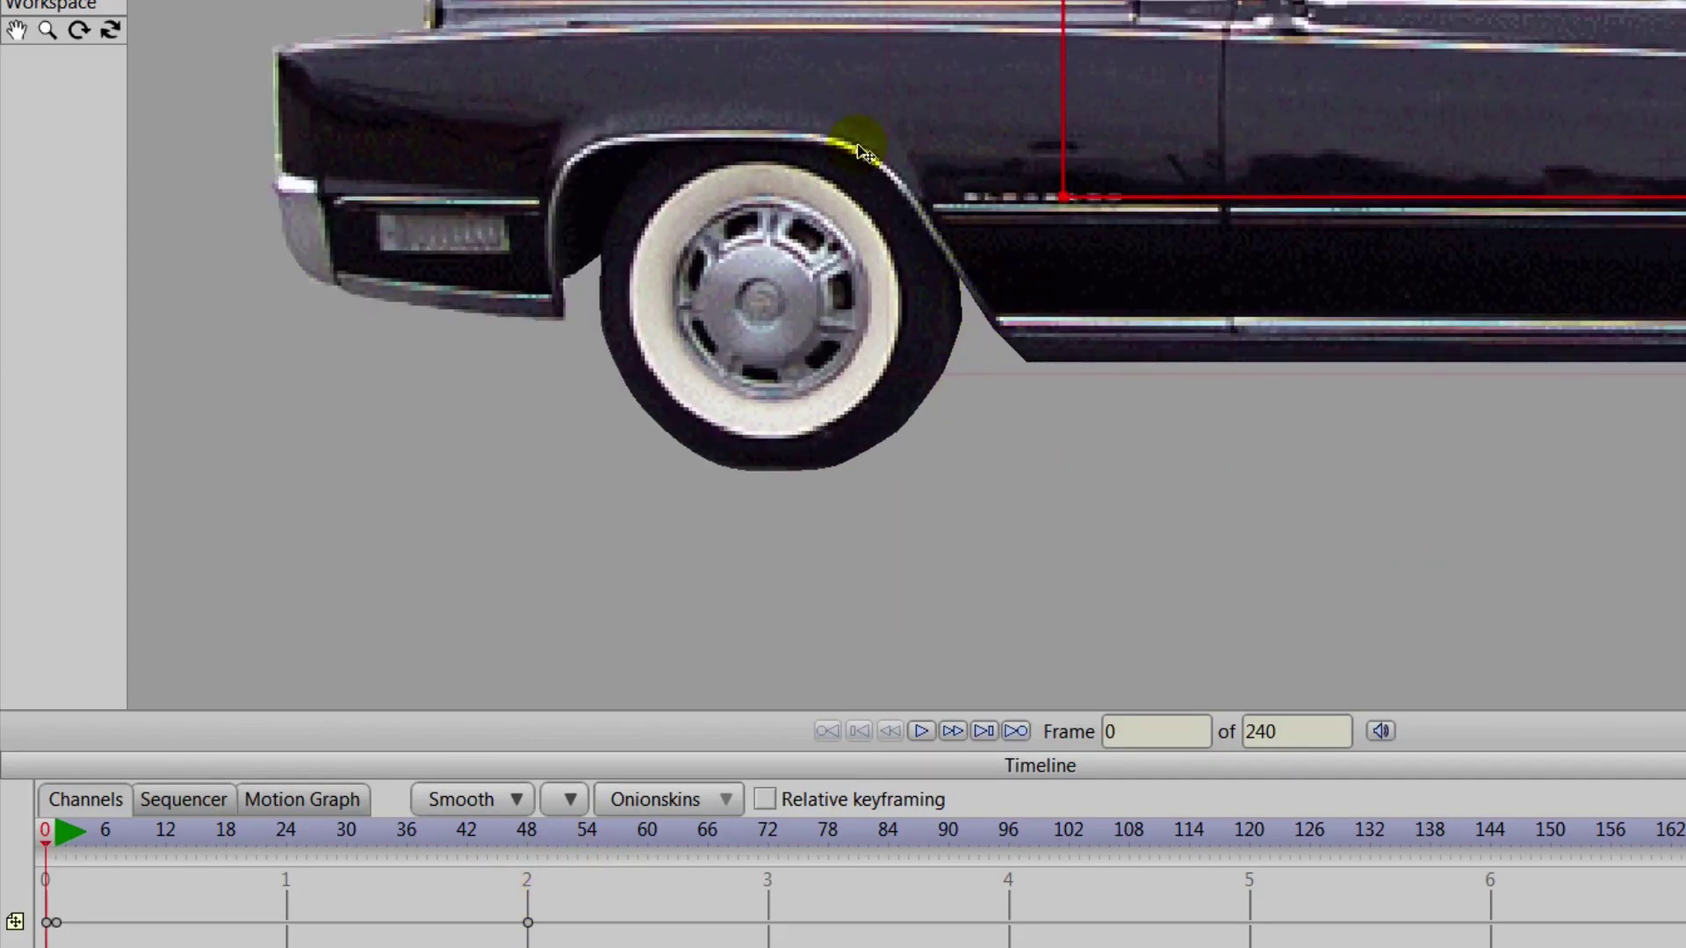
left_click_drag(1337, 464, 488, 436)
left_click_drag(1212, 338, 1524, 363)
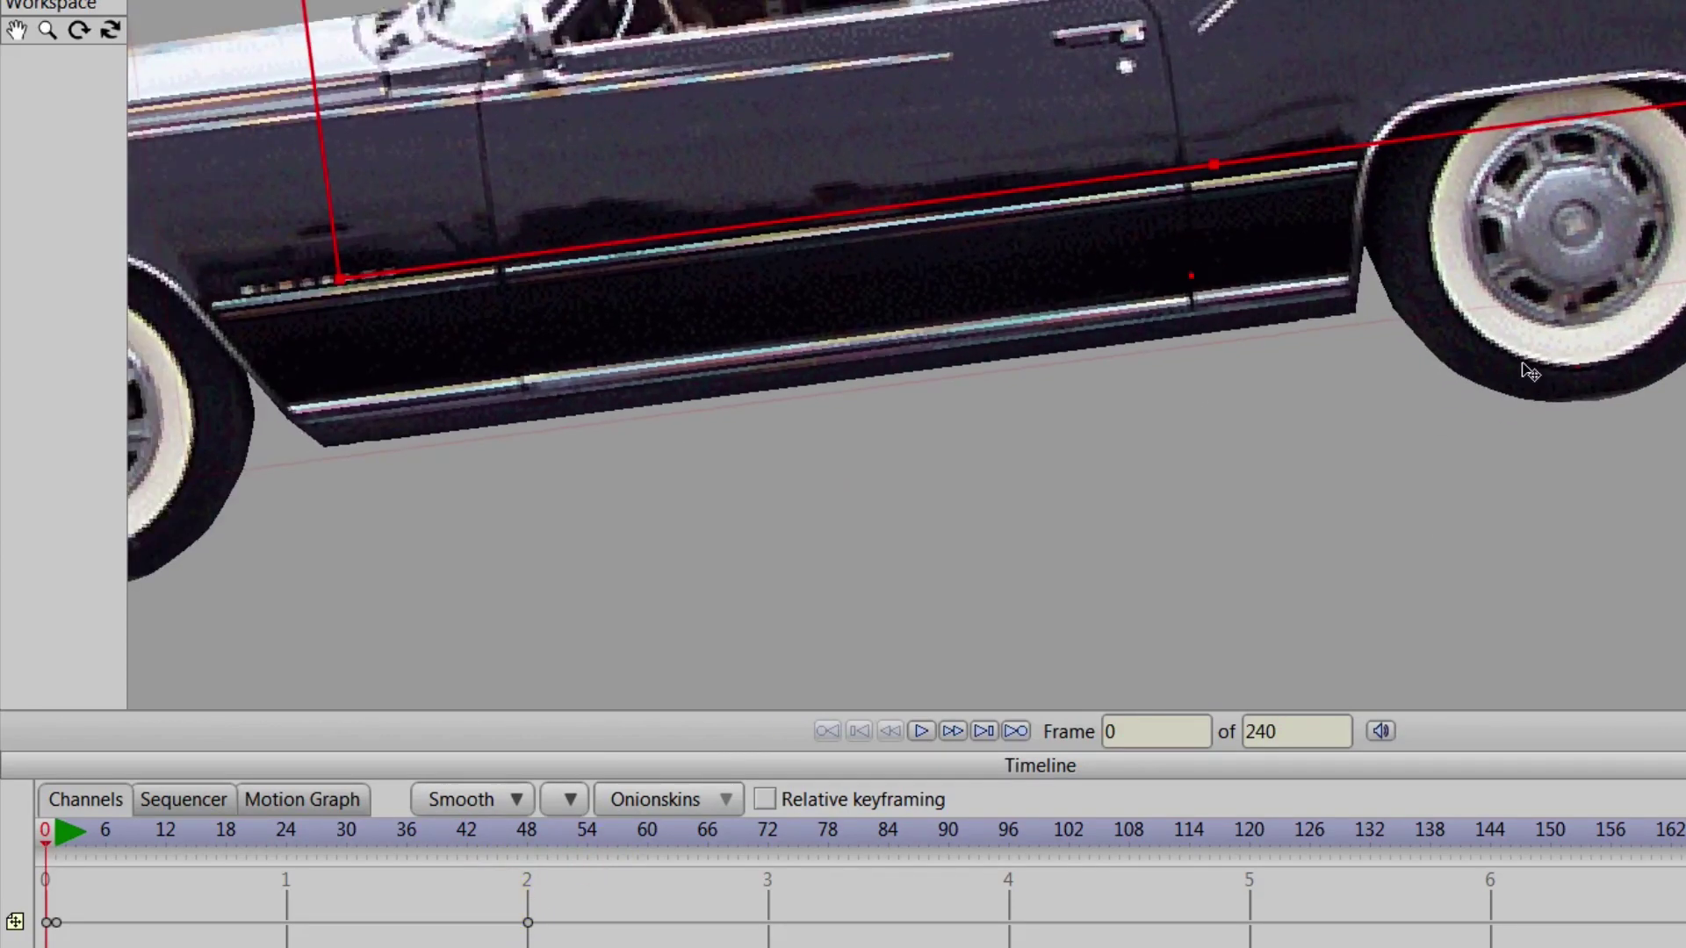
key("Escape")
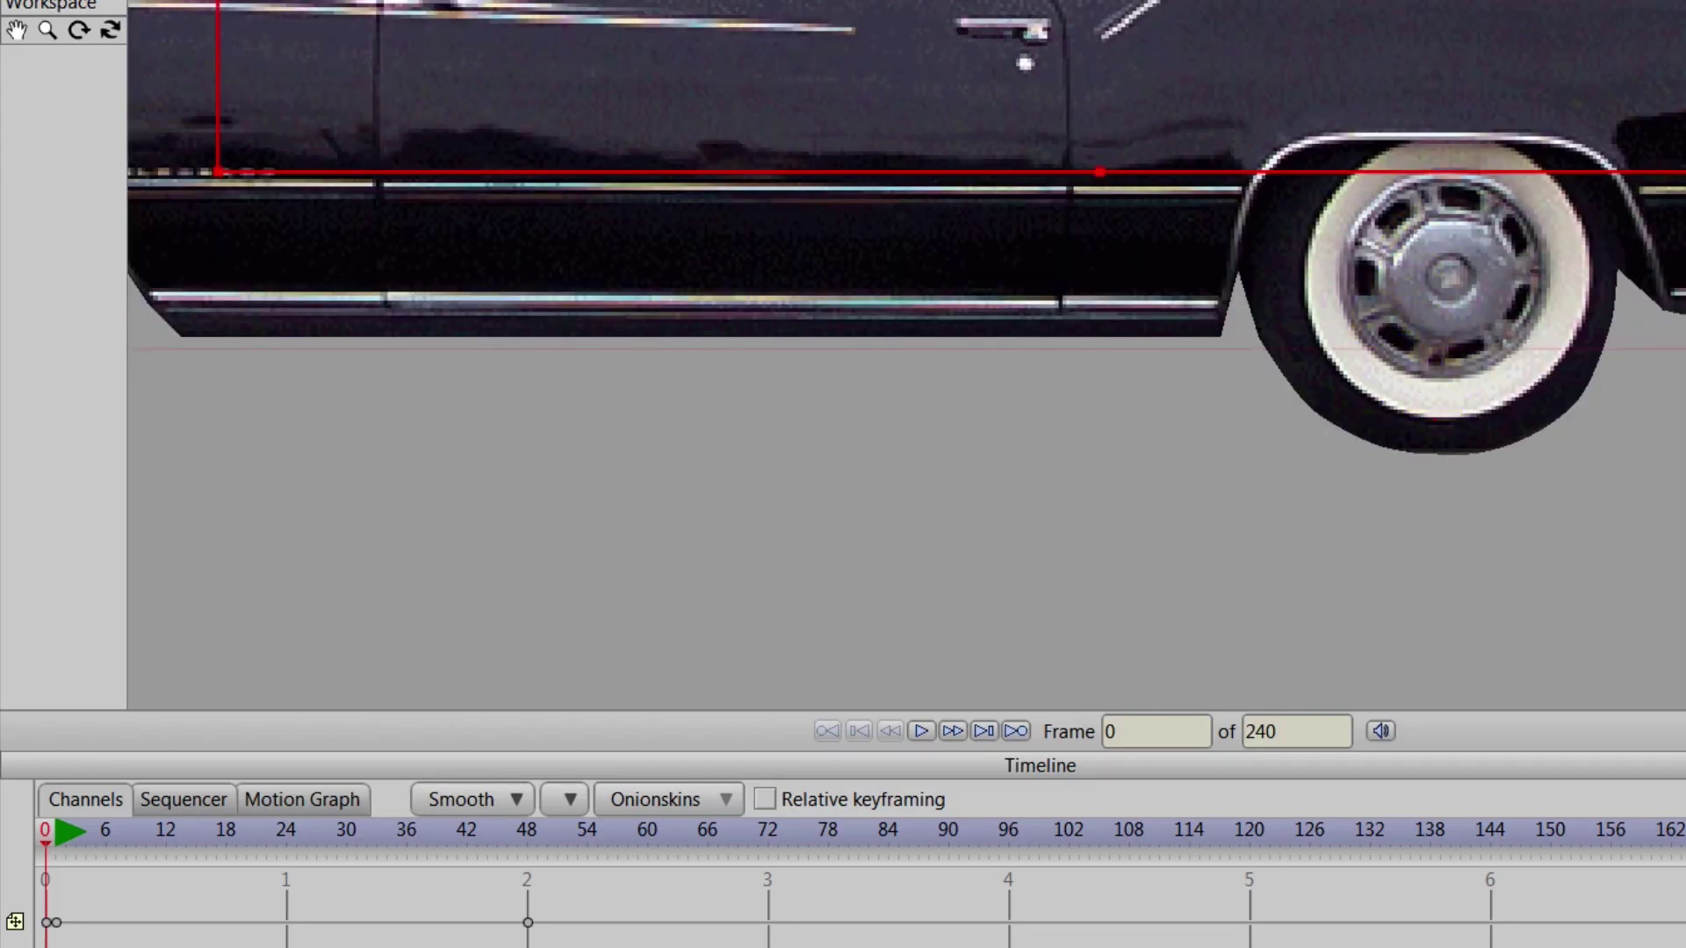
scroll(1641, 515, "down", 5)
left_click_drag(1483, 530, 1642, 595)
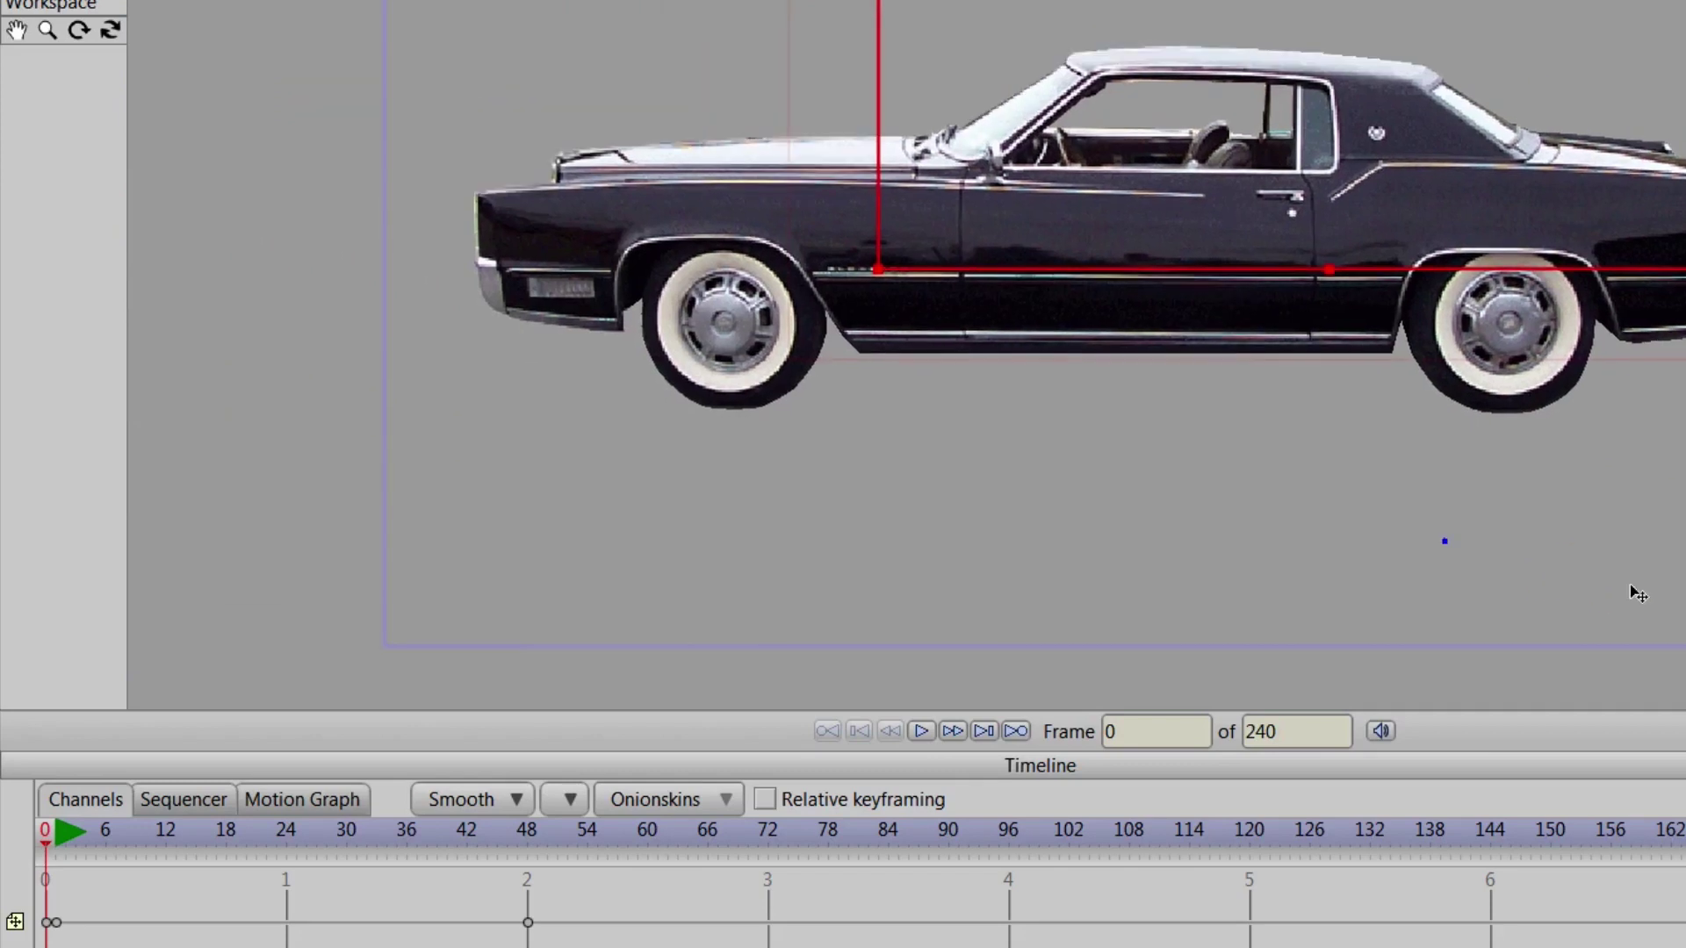